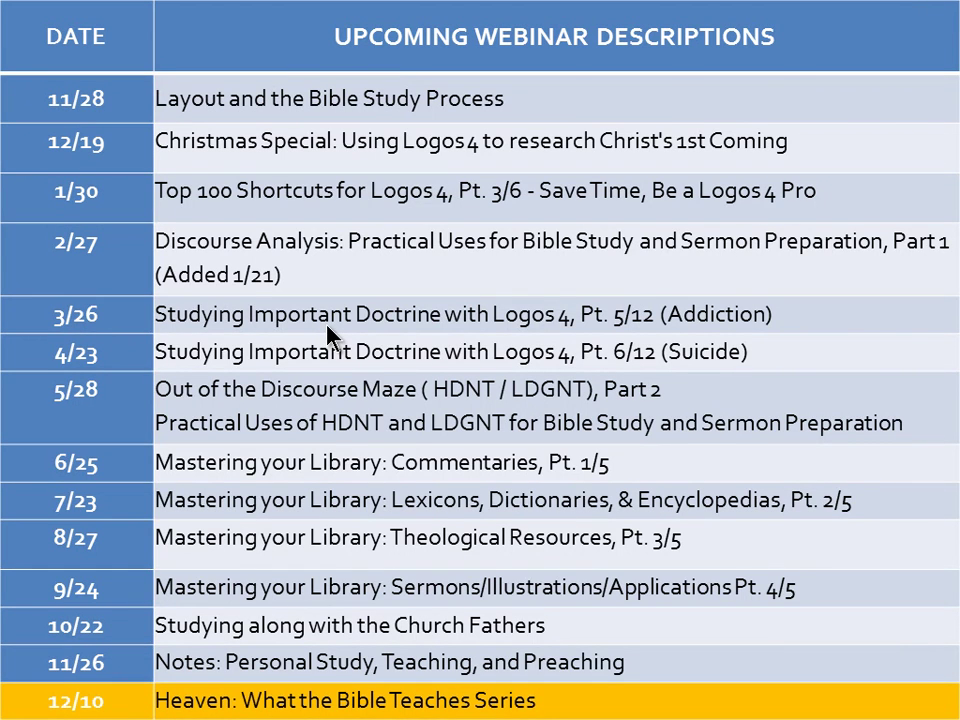
Advance through the last PowerPoint slides and move on to the Logos Heaven series article.
{"action": "left_click", "coordinate": [330, 337]}
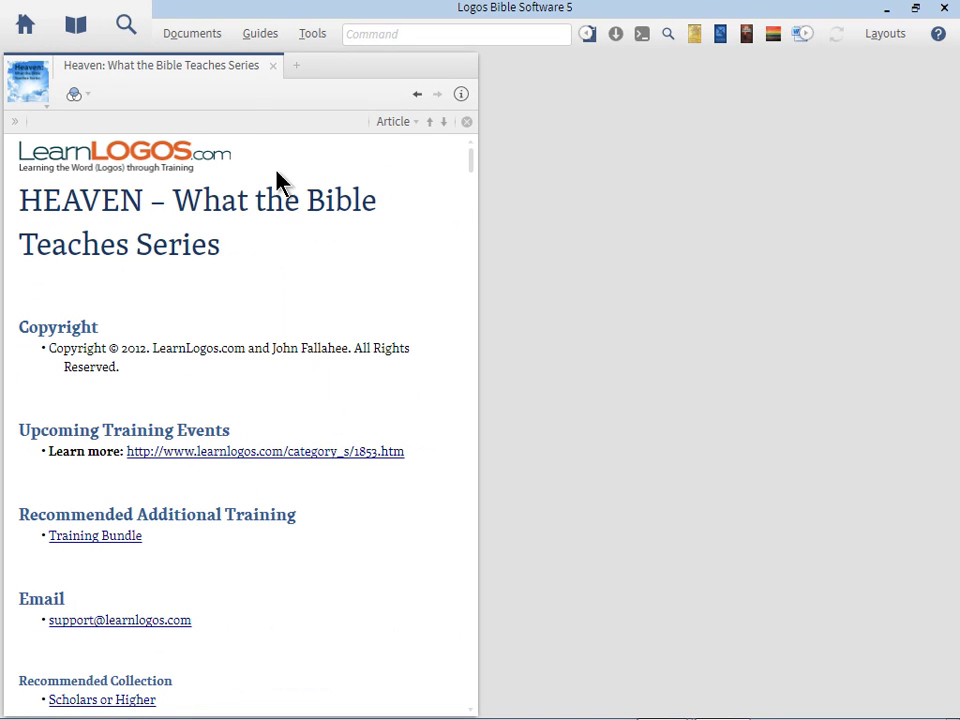
Float the Heaven article in its own window and scroll to Essential Resources for Digging Deeper.
{"action": "right_click", "coordinate": [191, 72]}
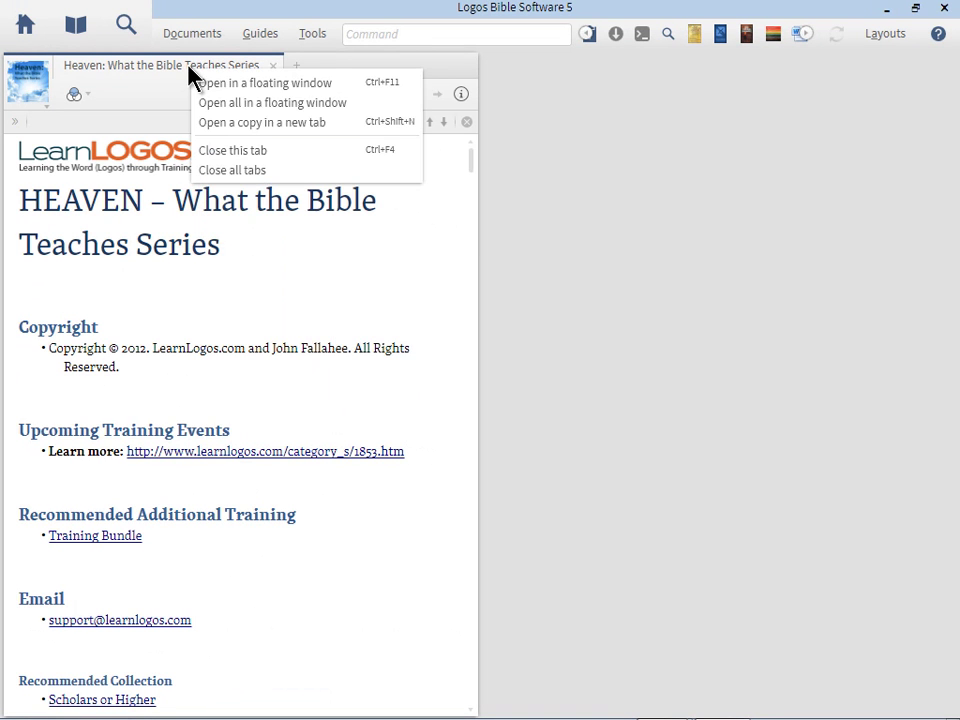
{"action": "left_click", "coordinate": [252, 84]}
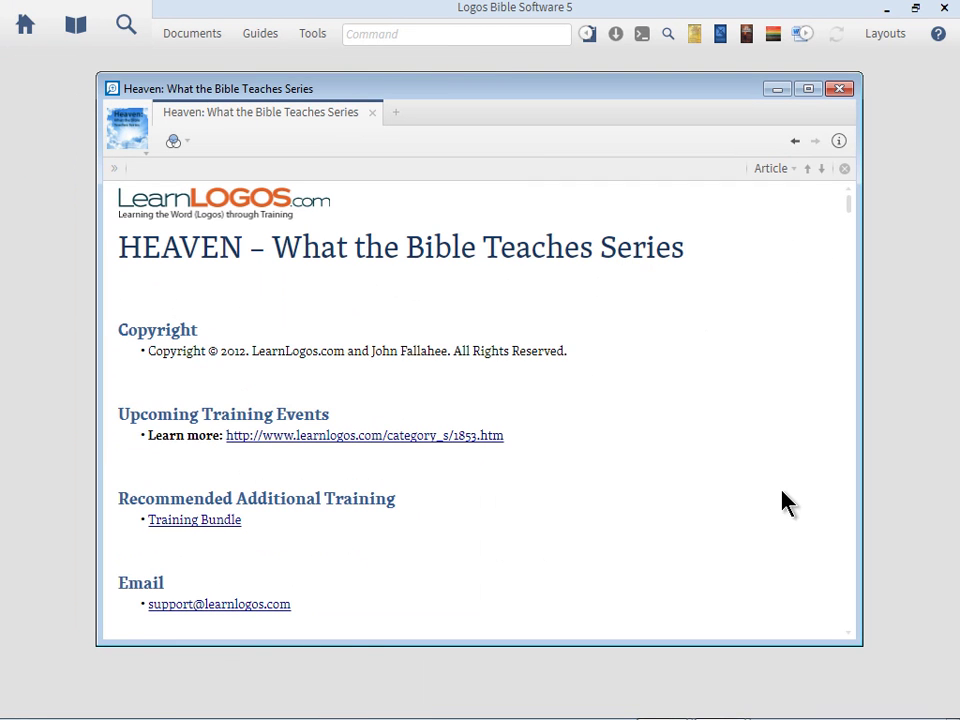
{"action": "scroll", "coordinate": [806, 503], "scroll_direction": "down", "scroll_amount": 10}
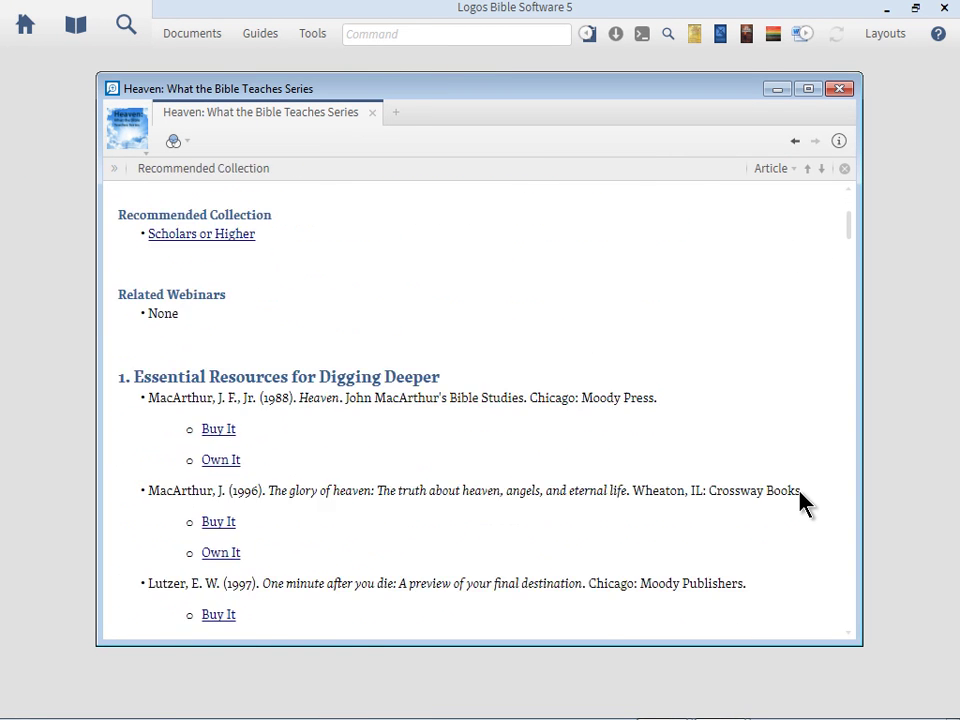
{"action": "scroll", "coordinate": [803, 503], "scroll_direction": "down", "scroll_amount": 1}
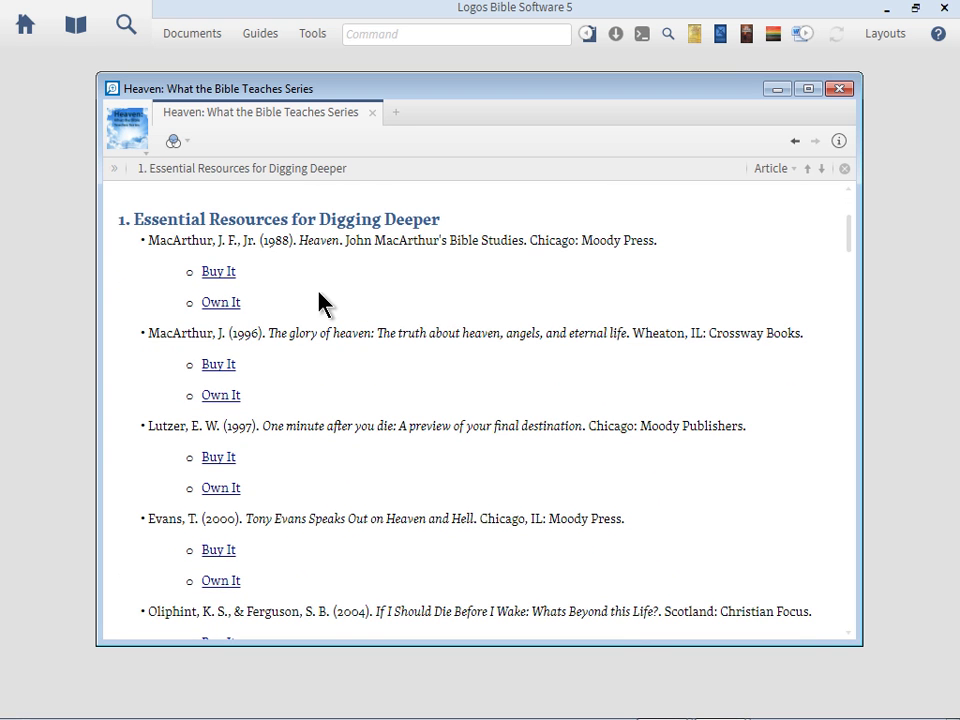
Bring up the presentation remote settings window, then close it.
{"action": "mouse_move", "coordinate": [352, 706]}
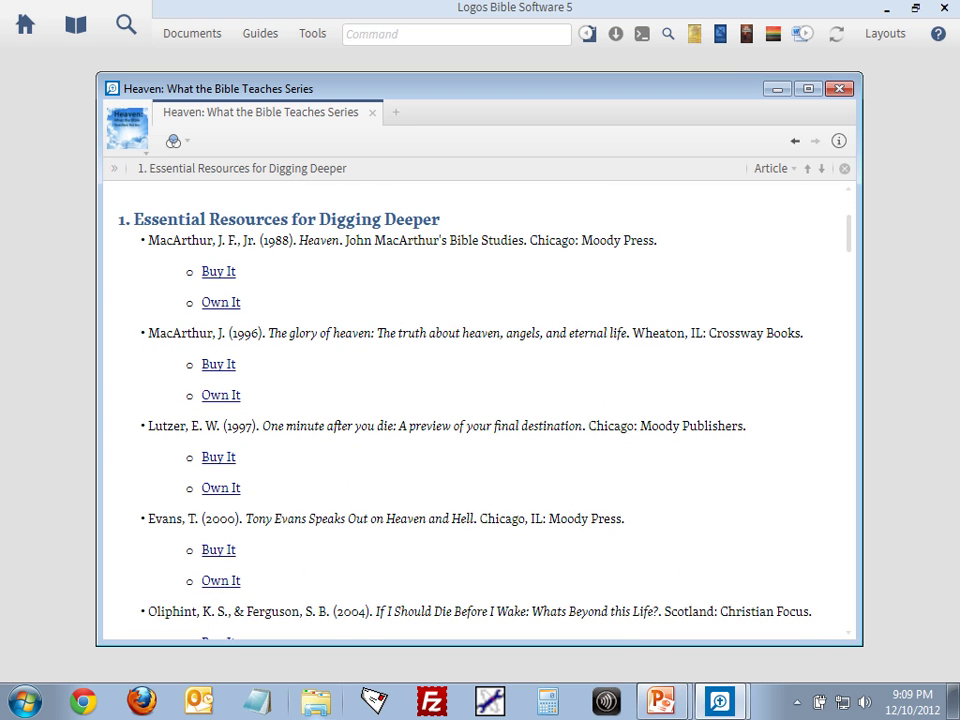
{"action": "left_click", "coordinate": [490, 700]}
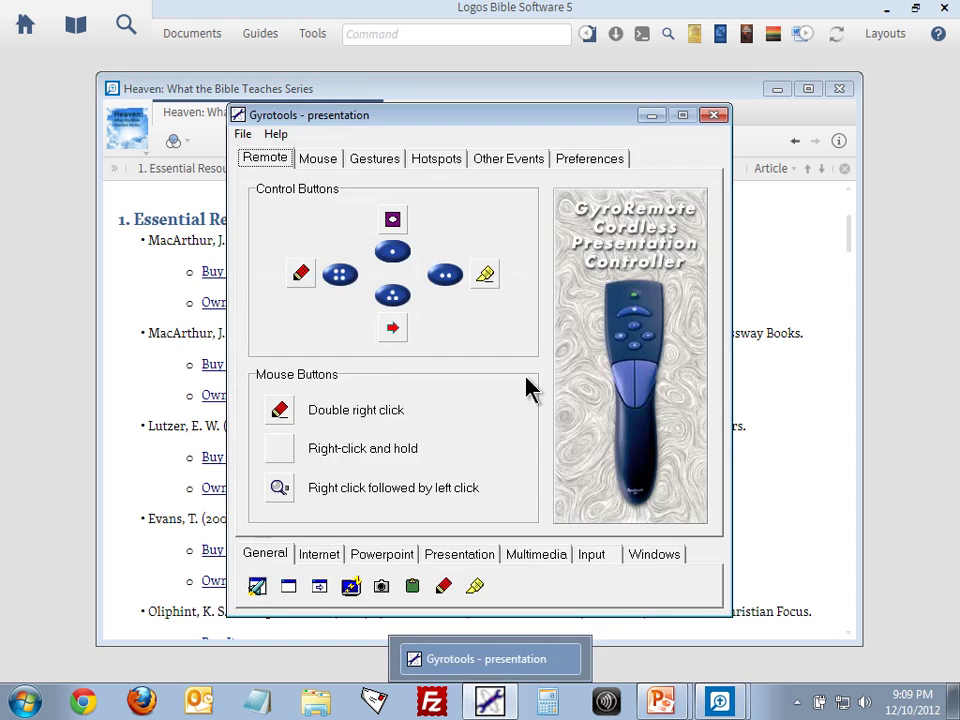
{"action": "left_click", "coordinate": [651, 116]}
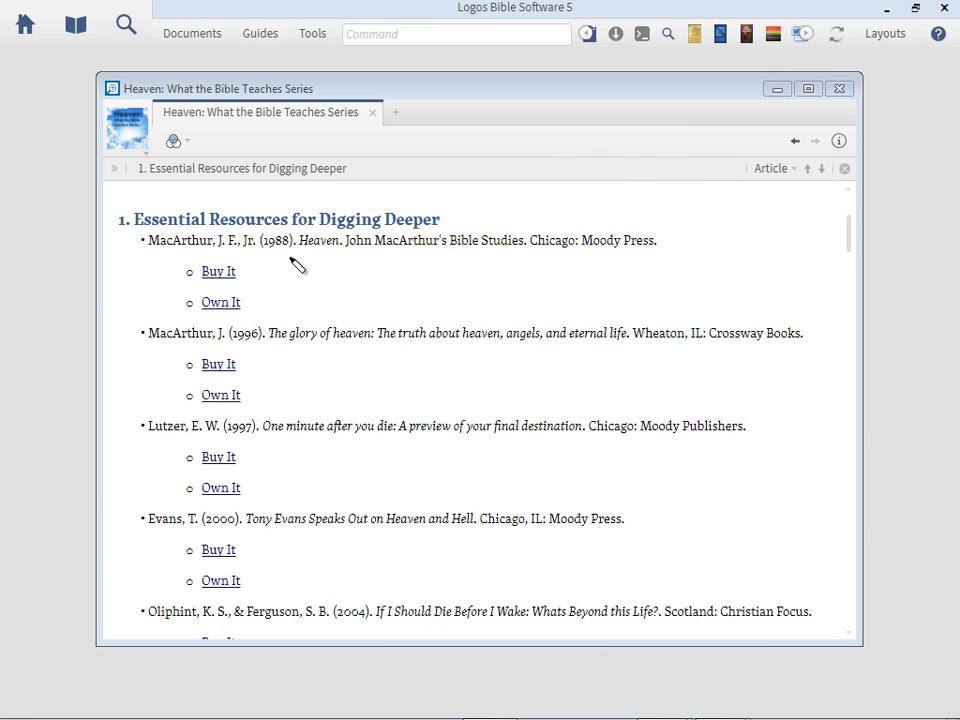
Mark the first two books in red, underline their years 1996 and 1988, then clear the marks.
{"action": "mouse_move", "coordinate": [125, 230]}
{"action": "left_mouse_down"}
{"action": "mouse_move", "coordinate": [125, 412]}
{"action": "mouse_move", "coordinate": [260, 411]}
{"action": "left_mouse_up"}
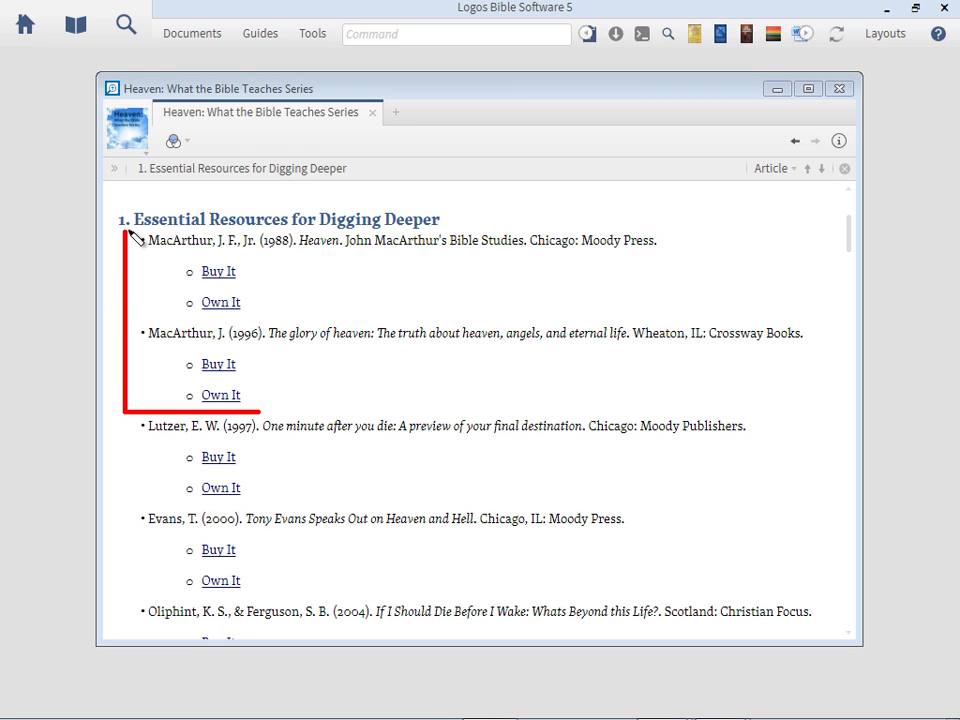
{"action": "left_click_drag", "start_coordinate": [124, 231], "coordinate": [716, 230]}
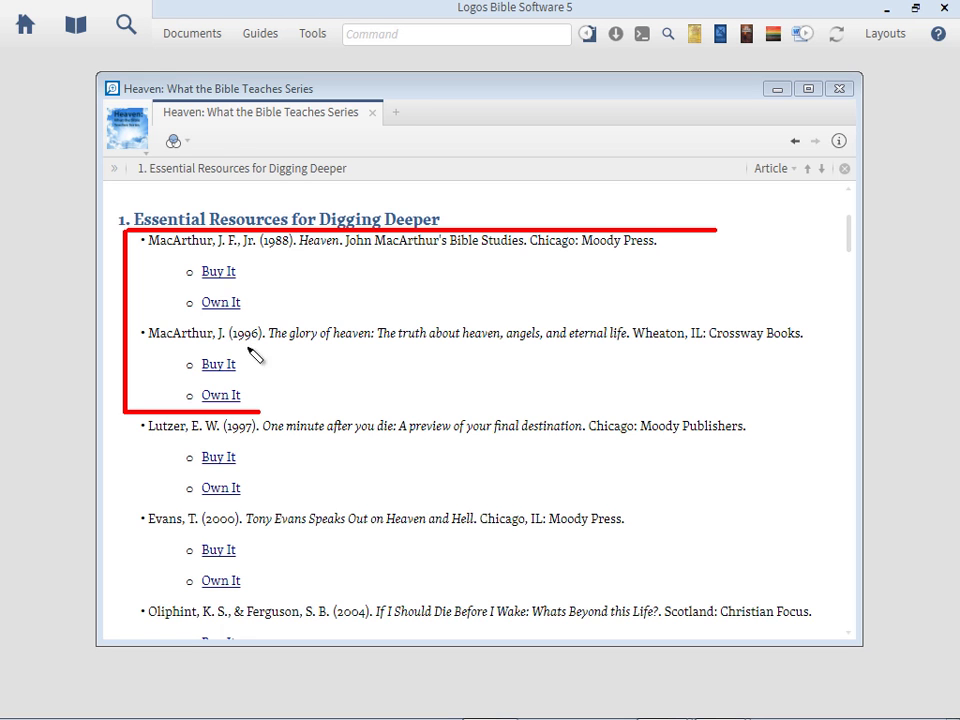
{"action": "left_click_drag", "start_coordinate": [222, 342], "coordinate": [276, 343]}
{"action": "left_click_drag", "start_coordinate": [261, 253], "coordinate": [310, 254]}
{"action": "key", "text": "Escape"}
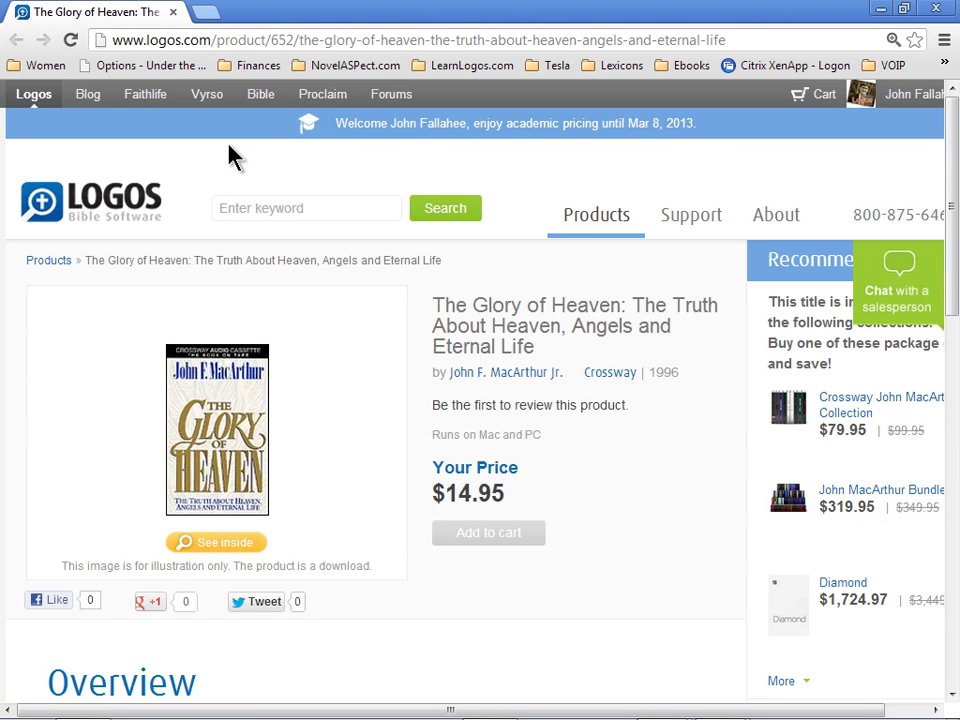
Sign out of the logos.com account and scroll down to The Glory of Heaven's Overview.
{"action": "left_click", "coordinate": [919, 100]}
{"action": "left_click", "coordinate": [814, 225]}
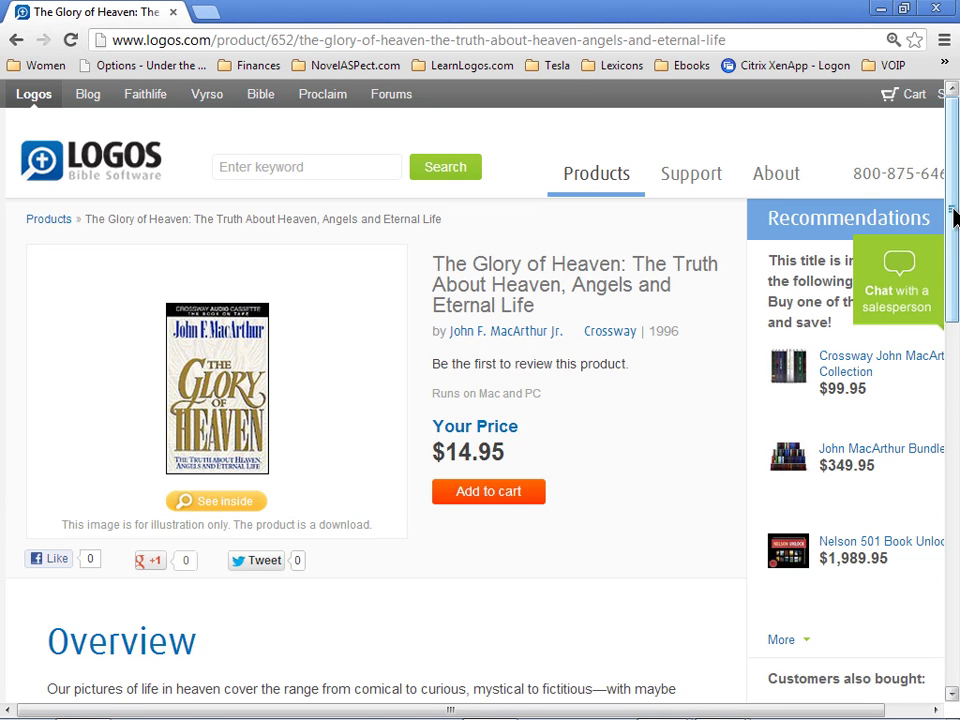
{"action": "scroll", "coordinate": [951, 330], "scroll_direction": "down", "scroll_amount": 3}
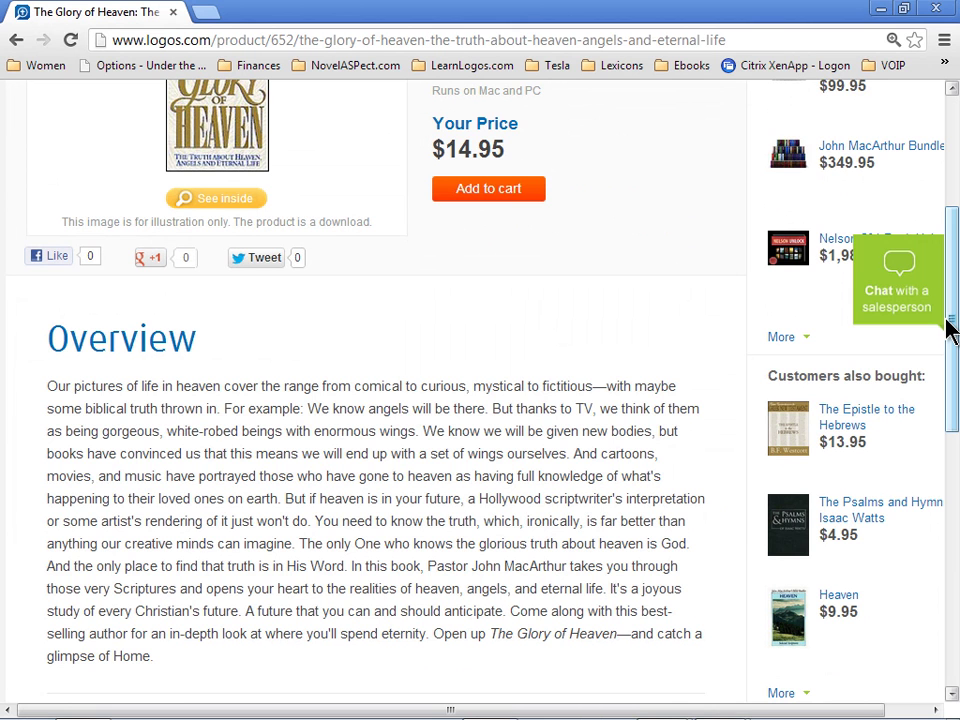
Open the One Minute After You Die product page ($12.99) from the Heaven list, then return to Logos.
{"action": "mouse_move", "coordinate": [244, 712]}
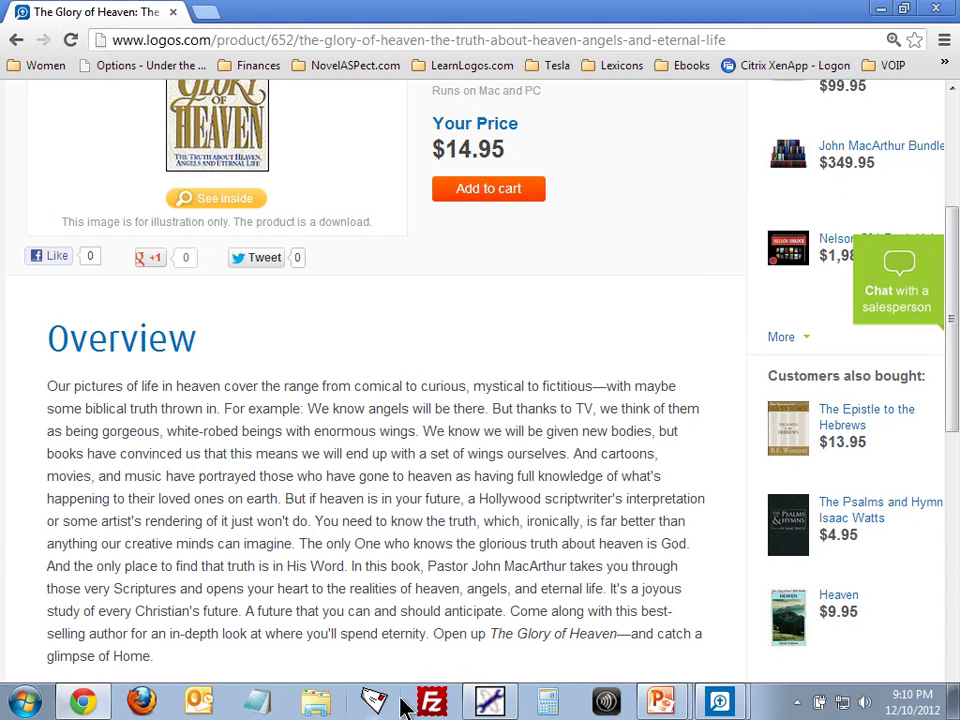
{"action": "mouse_move", "coordinate": [719, 701]}
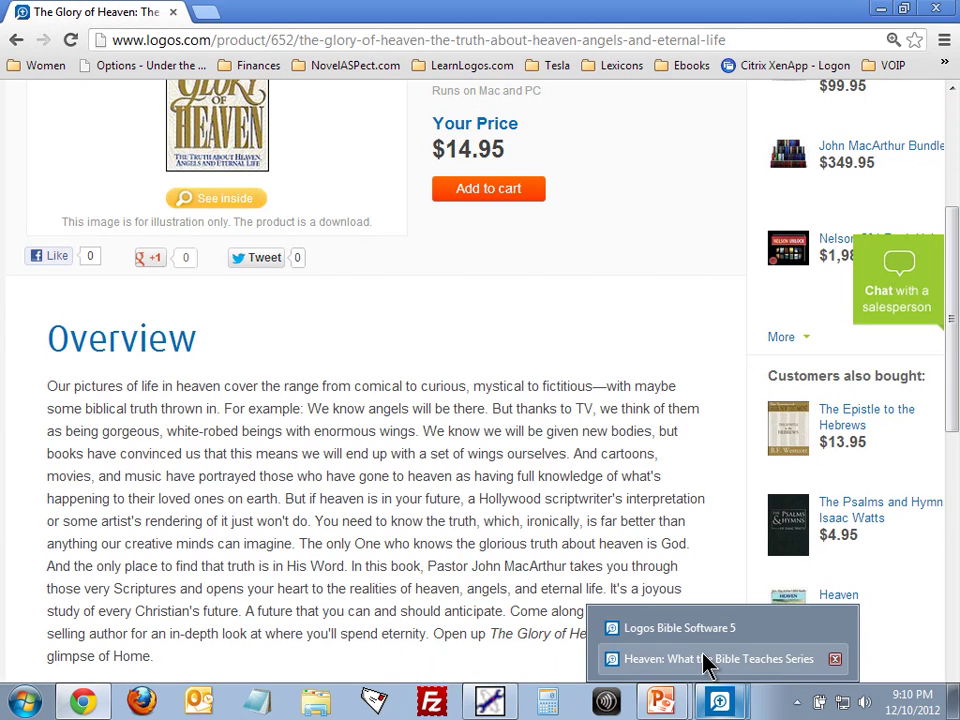
{"action": "left_click", "coordinate": [703, 657]}
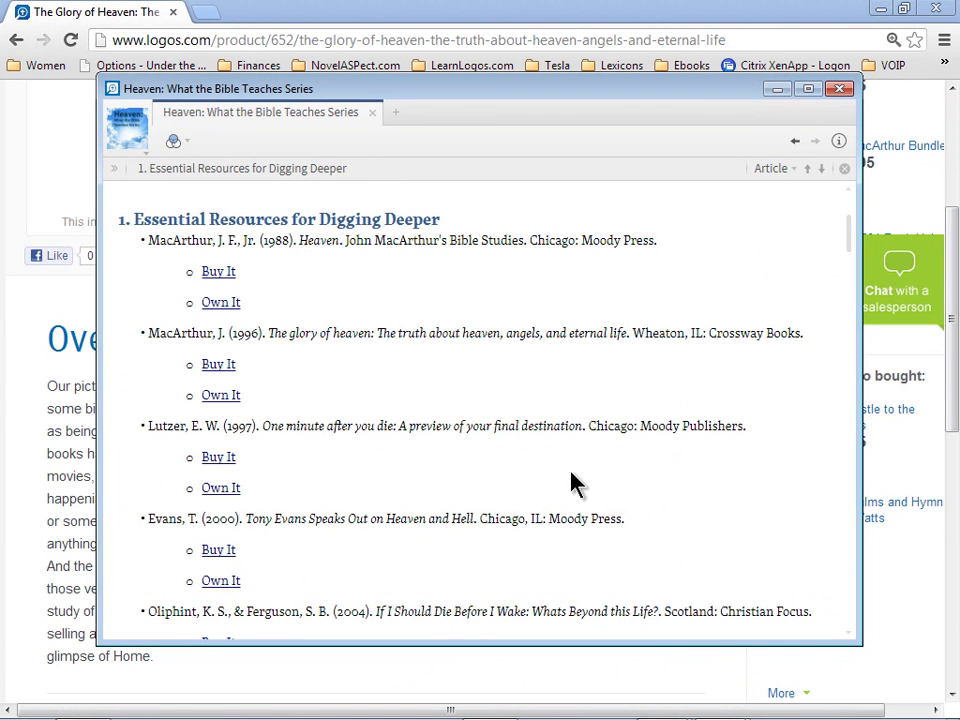
{"action": "left_click", "coordinate": [219, 458]}
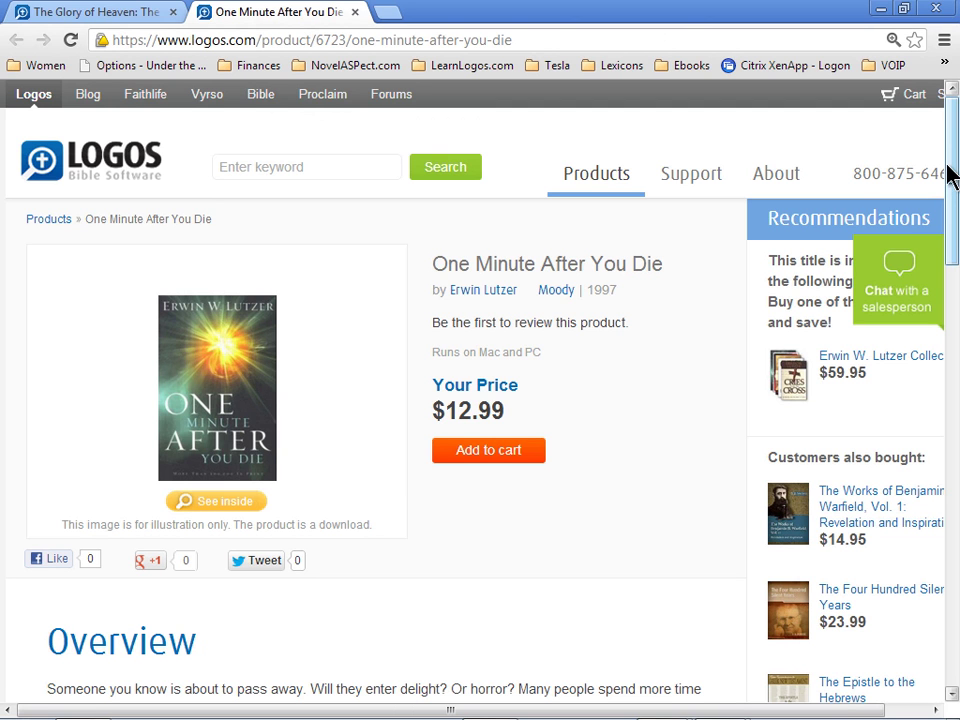
{"action": "left_click_drag", "start_coordinate": [952, 175], "coordinate": [952, 305]}
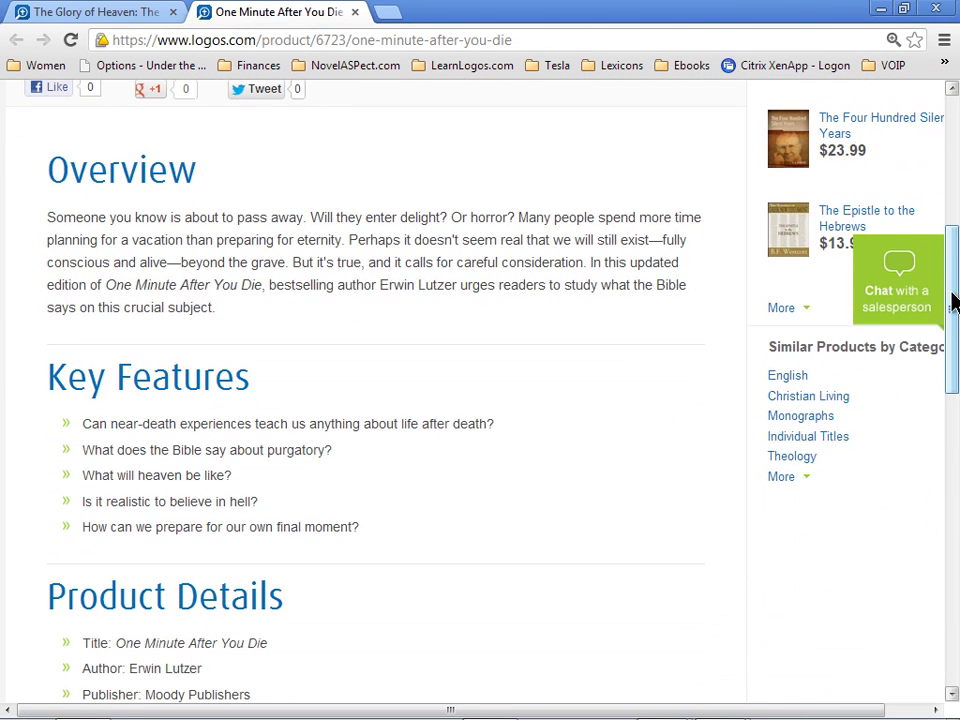
{"action": "key", "text": "alt+Tab"}
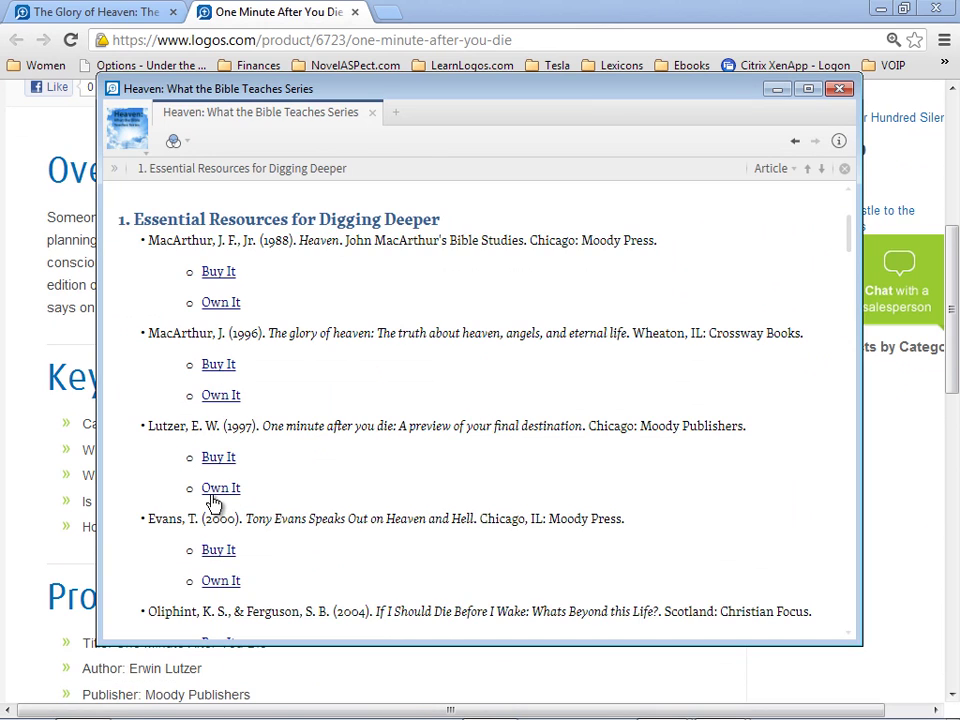
Open One Minute After You Die in Logos and widen the book panel and its contents sidebar.
{"action": "left_click", "coordinate": [216, 505]}
{"action": "left_click_drag", "start_coordinate": [482, 273], "coordinate": [735, 268]}
{"action": "left_click_drag", "start_coordinate": [242, 214], "coordinate": [399, 233]}
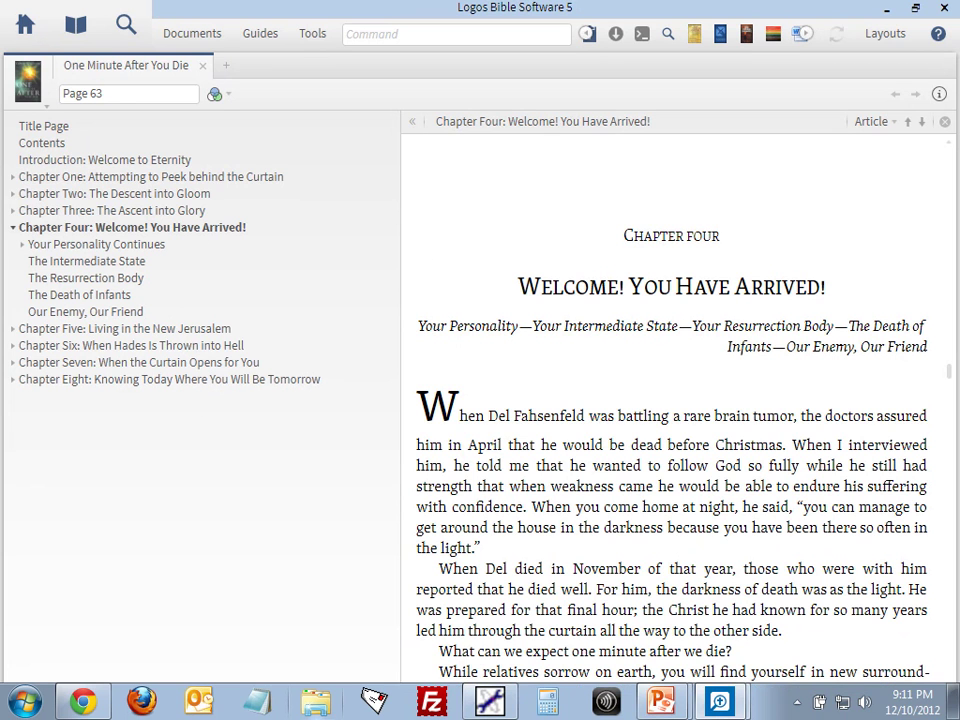
{"action": "mouse_move", "coordinate": [720, 700]}
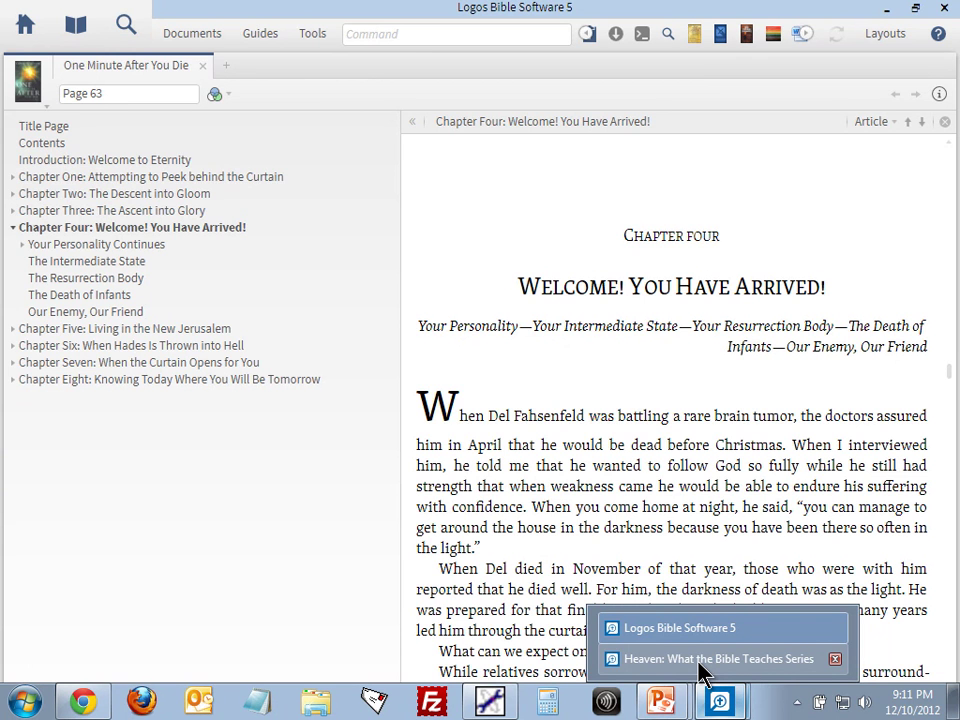
Open the Tony Evans Speaks Out on Heaven and Hell product page ($6.99), then return to Logos.
{"action": "left_click", "coordinate": [718, 659]}
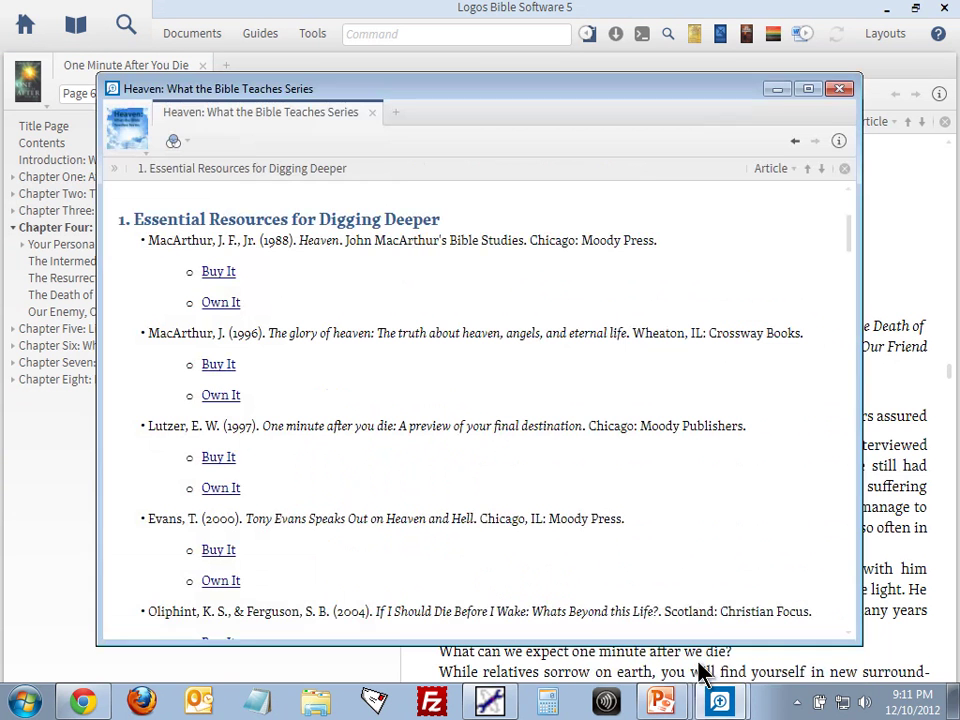
{"action": "scroll", "coordinate": [551, 474], "scroll_direction": "down", "scroll_amount": 5}
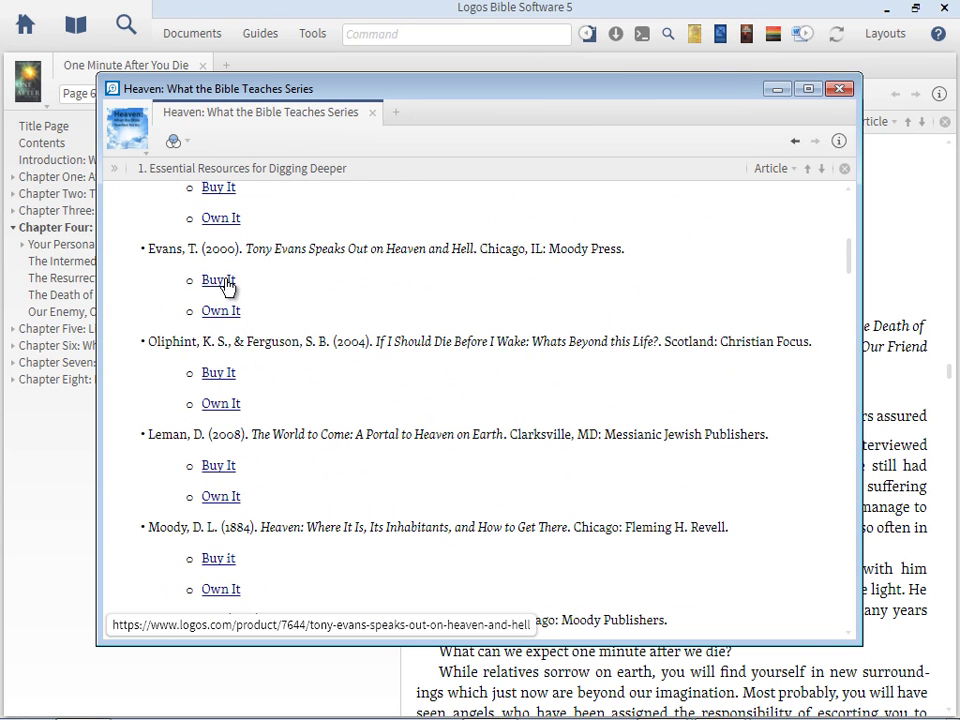
{"action": "left_click", "coordinate": [226, 283]}
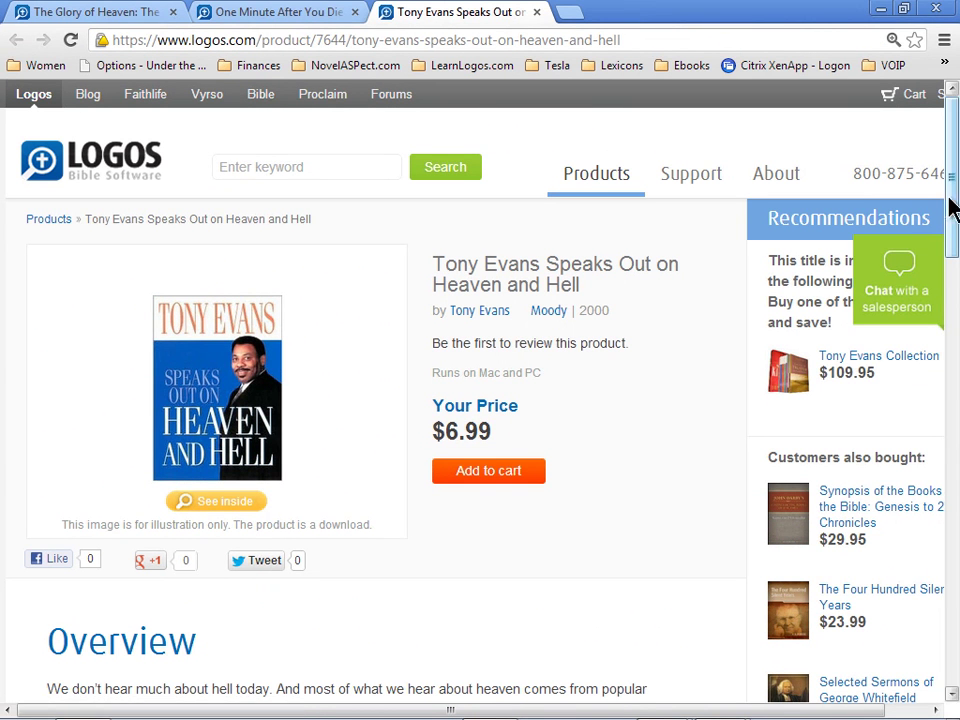
{"action": "left_click_drag", "start_coordinate": [954, 205], "coordinate": [953, 250]}
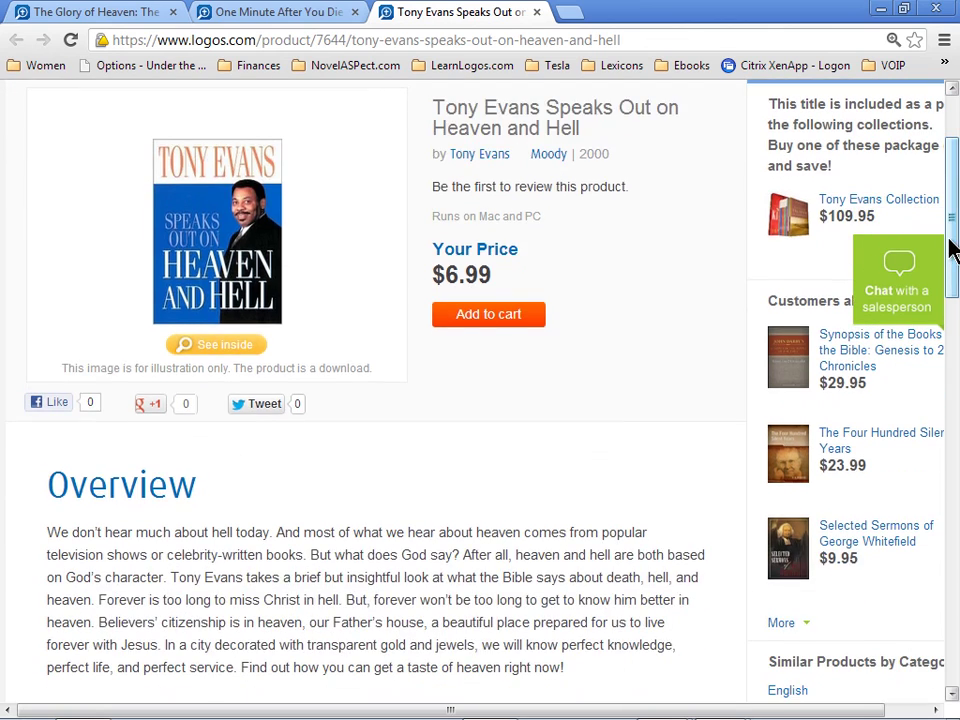
{"action": "key", "text": "alt+Tab"}
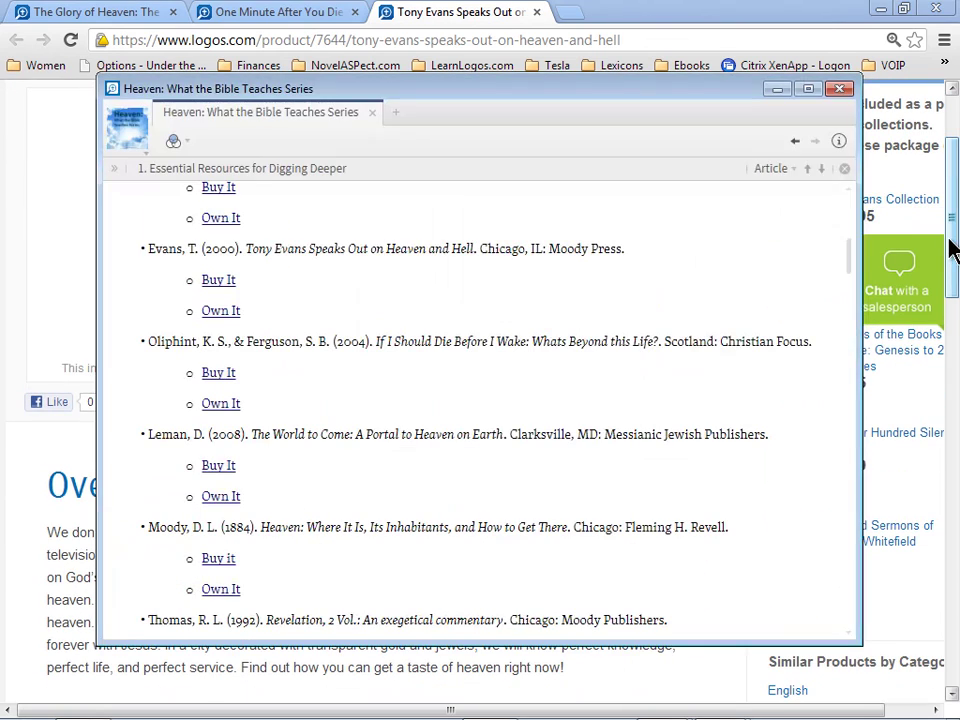
Open the Tony Evans book and browse its chapters down to 'Heaven Is a Populated Place'.
{"action": "left_click", "coordinate": [226, 313]}
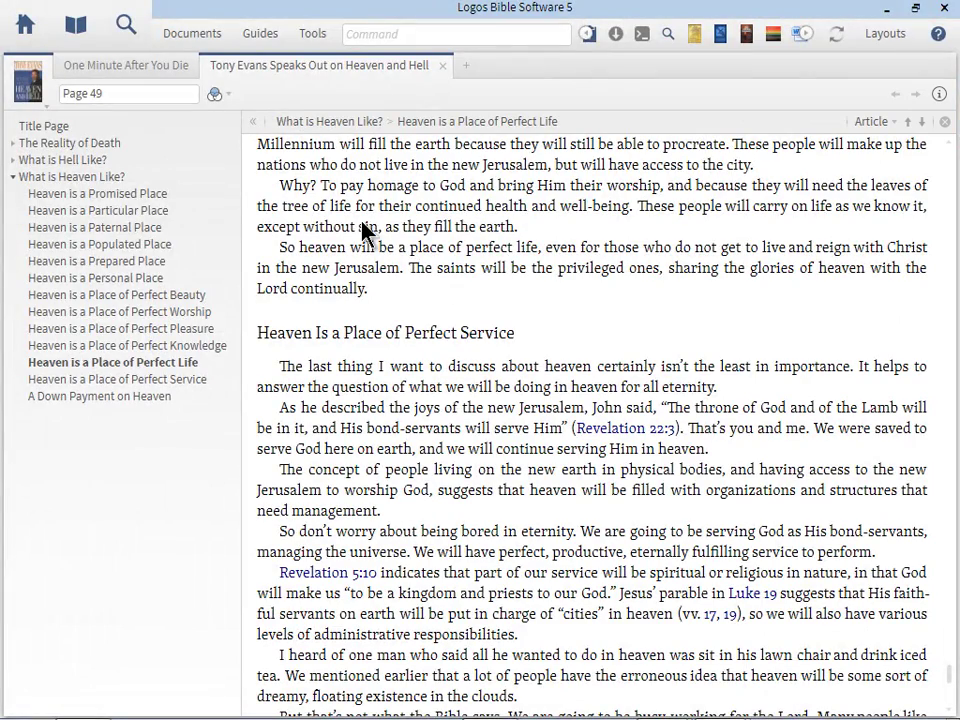
{"action": "left_click", "coordinate": [40, 145]}
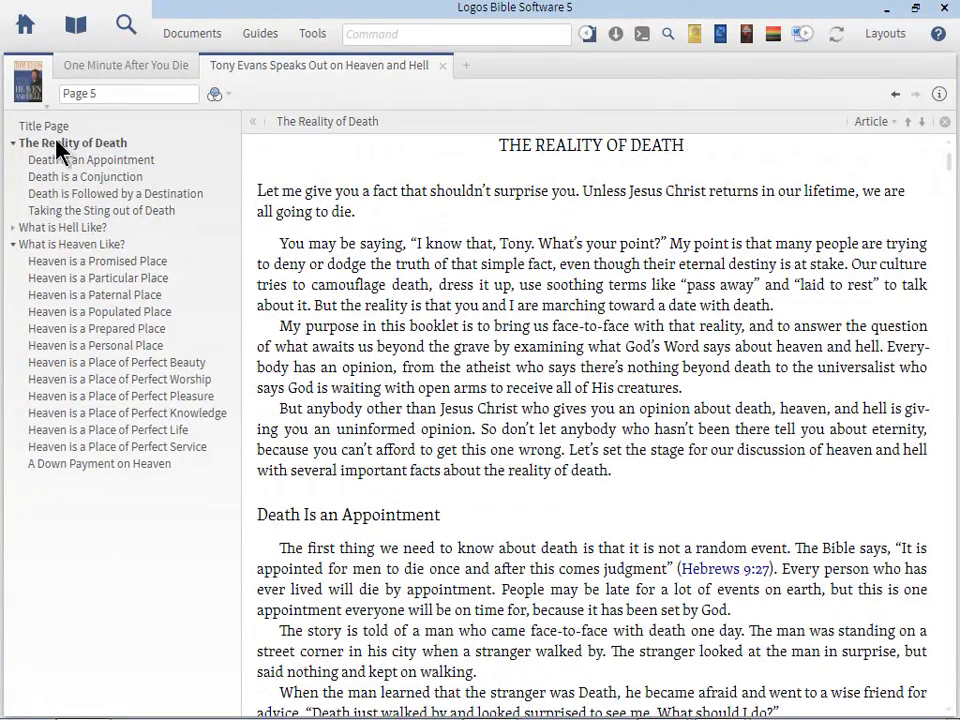
{"action": "left_click", "coordinate": [50, 228]}
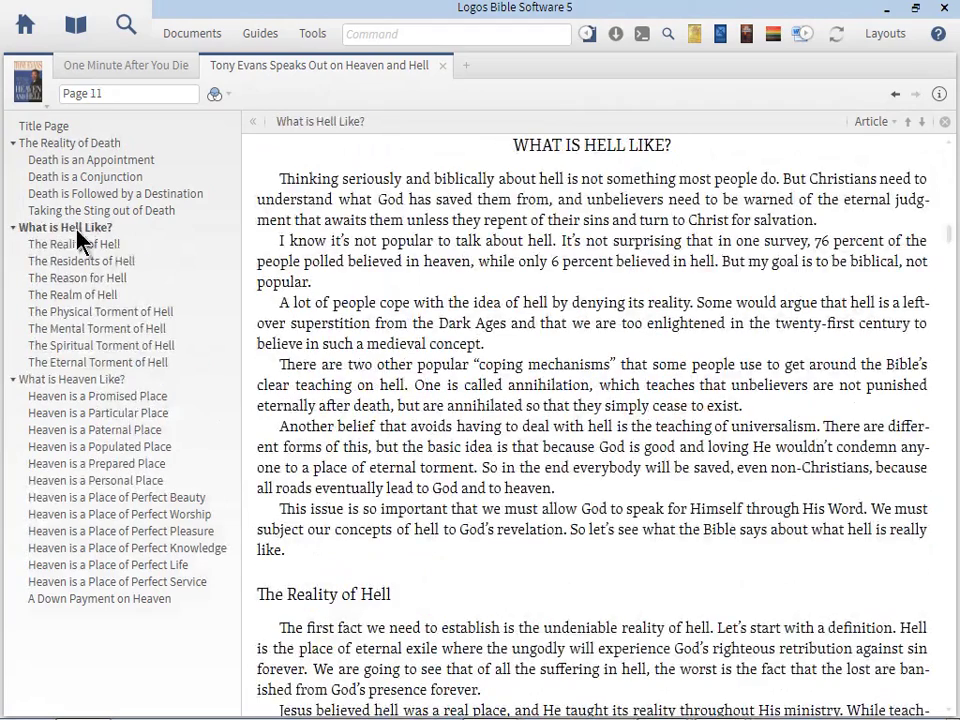
{"action": "left_click", "coordinate": [86, 382]}
{"action": "left_click", "coordinate": [128, 396]}
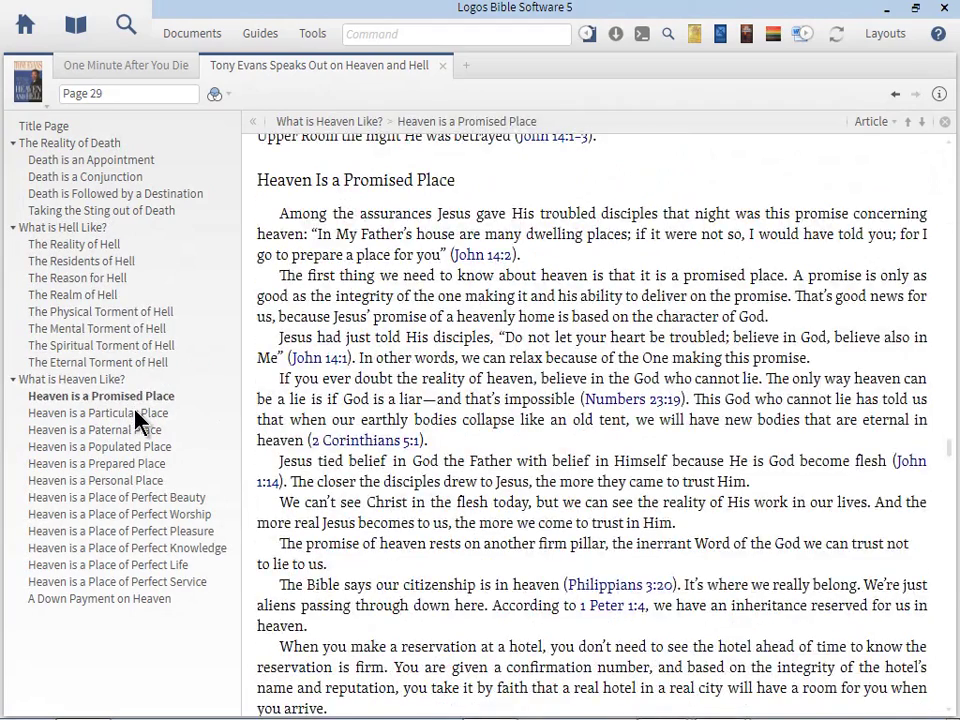
{"action": "left_click", "coordinate": [133, 413]}
{"action": "left_click", "coordinate": [133, 435]}
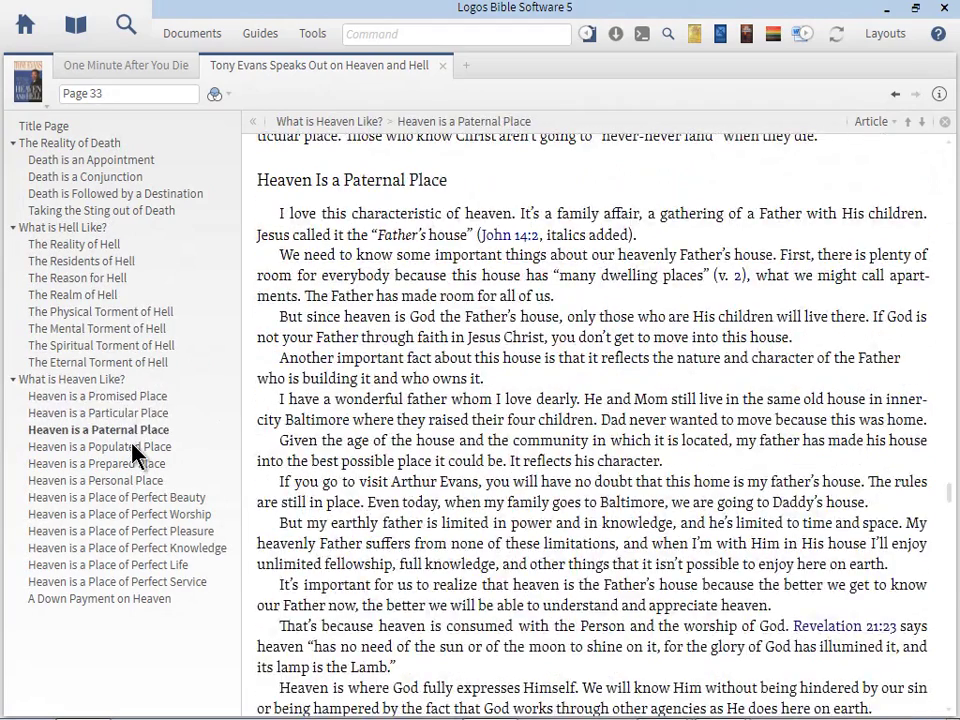
{"action": "left_click", "coordinate": [133, 445]}
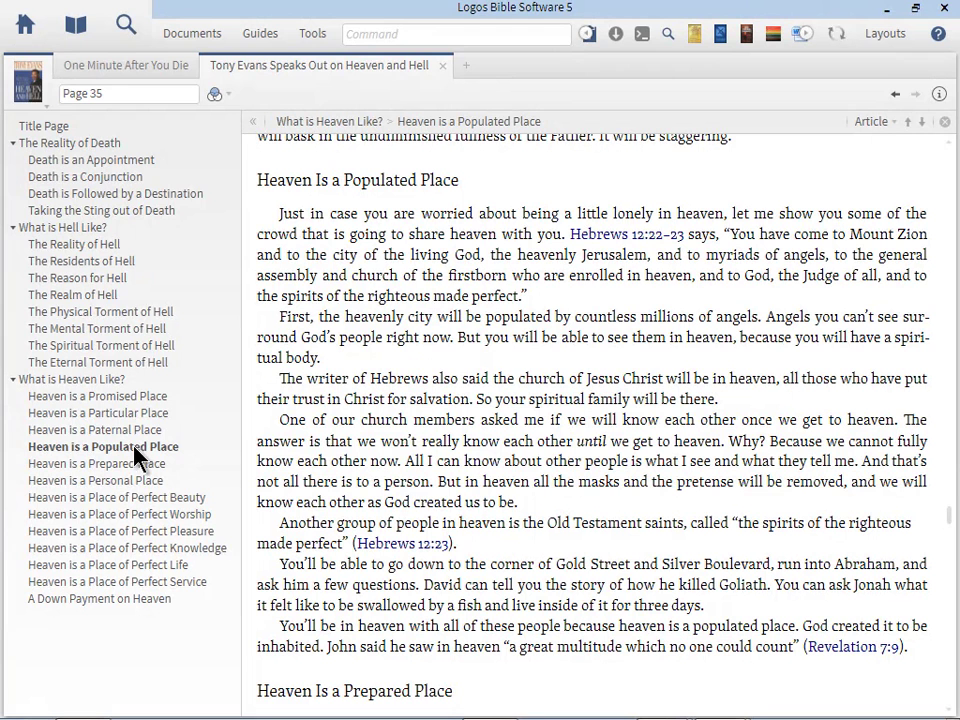
Scroll through The World to Come product page ($9.99), then return to the Heaven reading list.
{"action": "key", "text": "alt+Tab"}
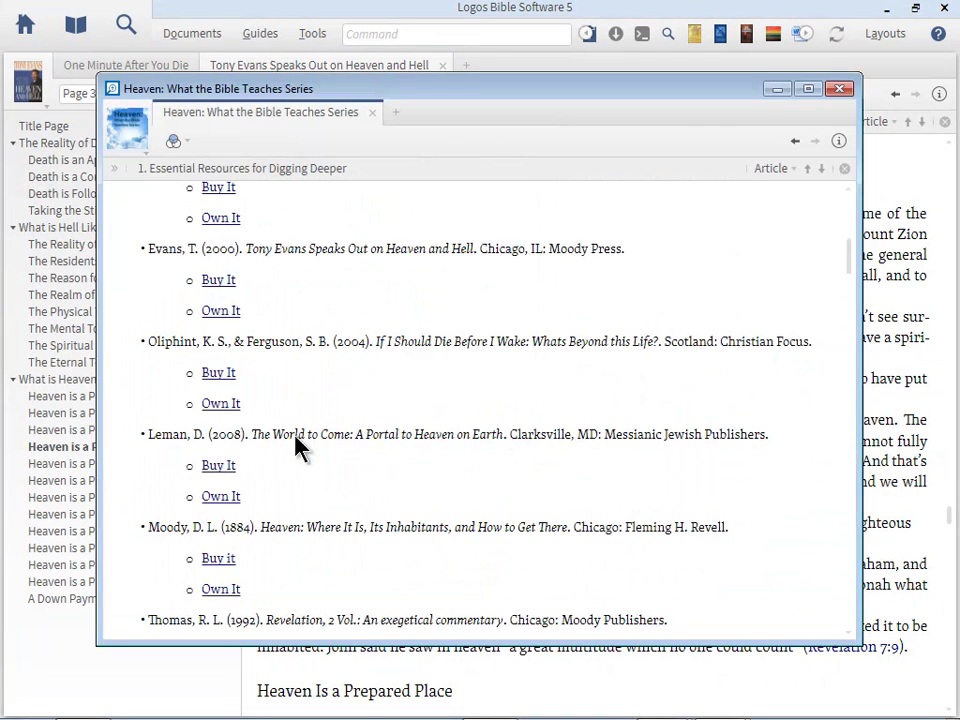
{"action": "scroll", "coordinate": [605, 504], "scroll_direction": "down", "scroll_amount": 3}
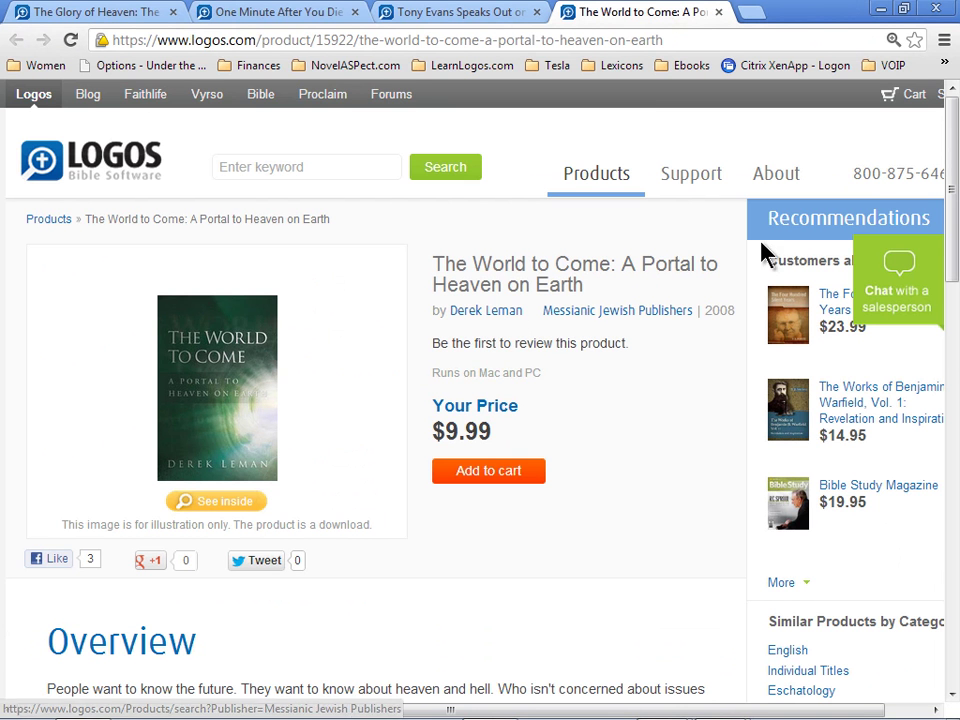
{"action": "left_click_drag", "start_coordinate": [955, 155], "coordinate": [789, 381]}
{"action": "key", "text": "alt+Tab"}
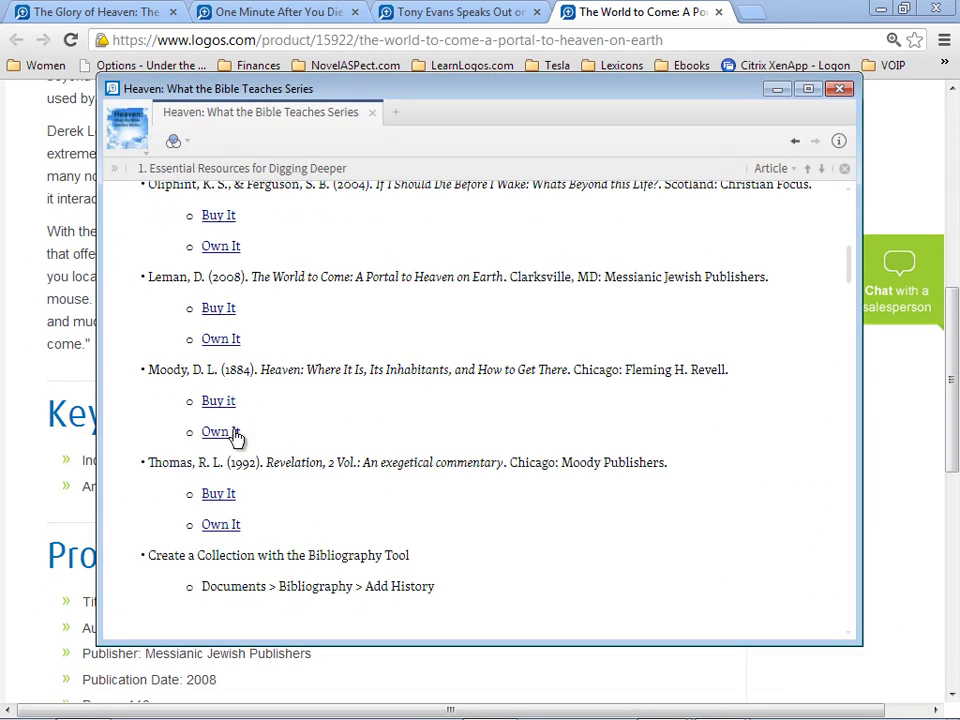
Open Leman's The World to Come and visit Chapters 3, 8 and 6, 'The Vision of John'.
{"action": "left_click", "coordinate": [222, 340]}
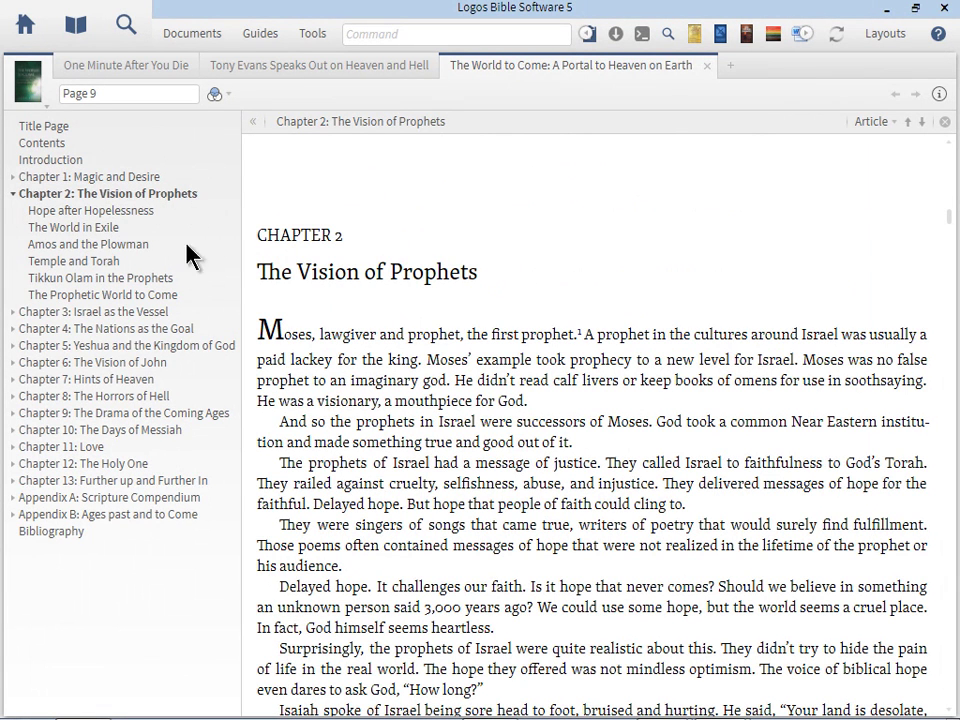
{"action": "left_click", "coordinate": [156, 312]}
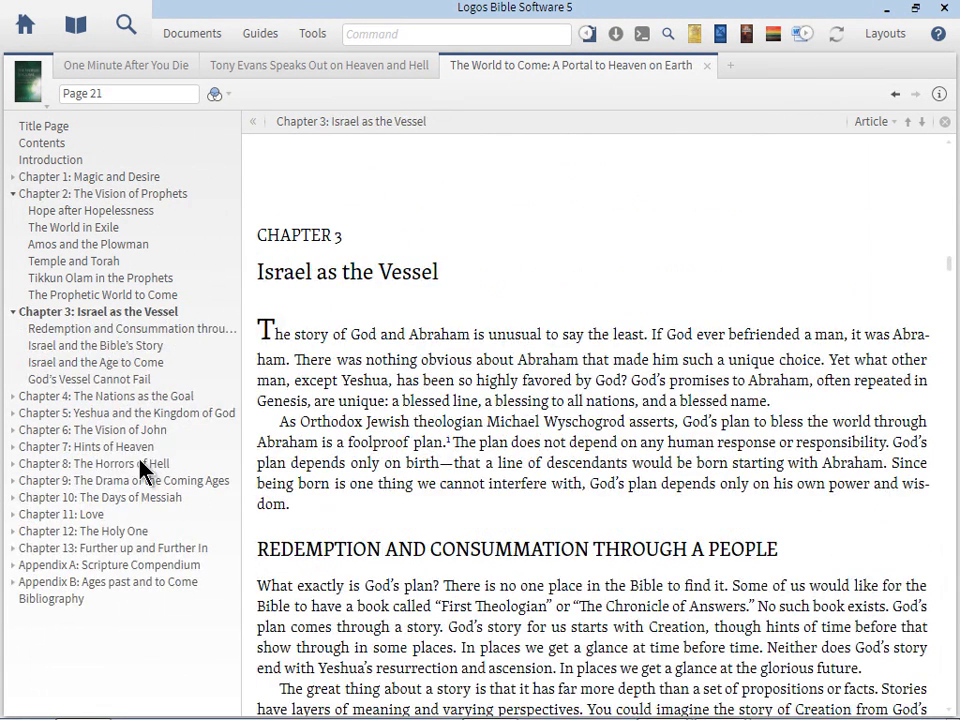
{"action": "left_click", "coordinate": [133, 463]}
{"action": "left_click", "coordinate": [126, 432]}
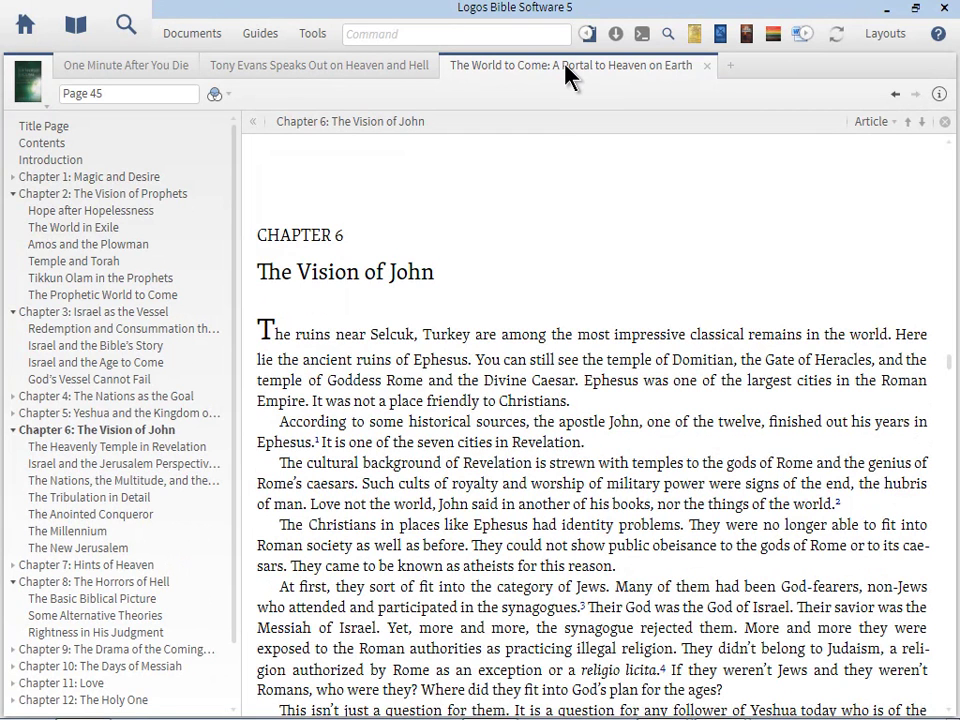
{"action": "mouse_move", "coordinate": [566, 75]}
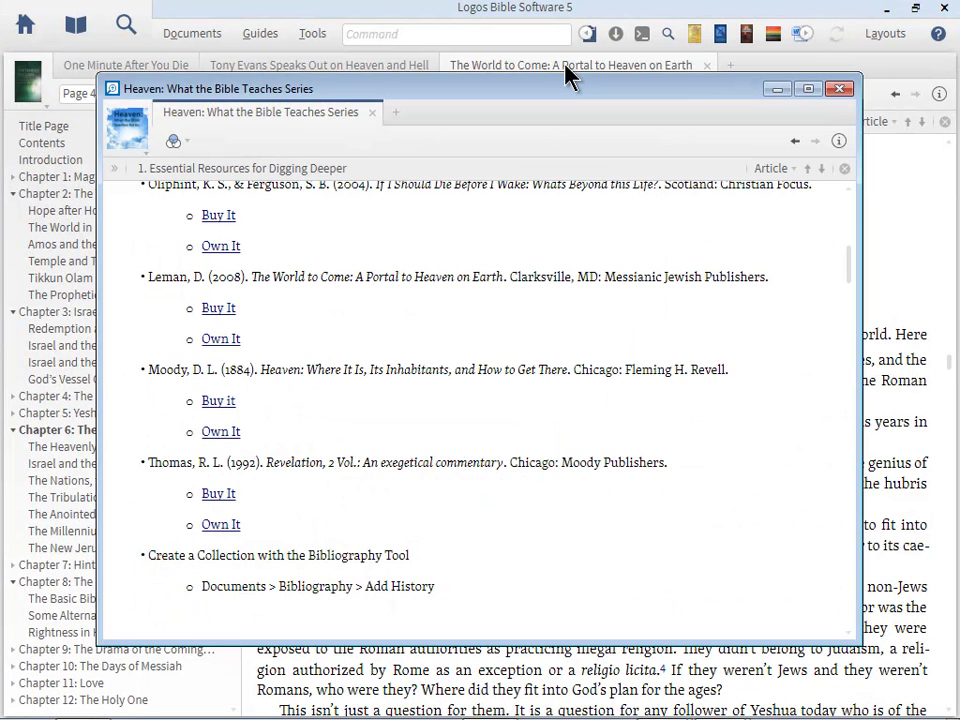
View the $119.95 Works of Dwight L. Moody store page, then switch back to Logos.
{"action": "left_click", "coordinate": [218, 401]}
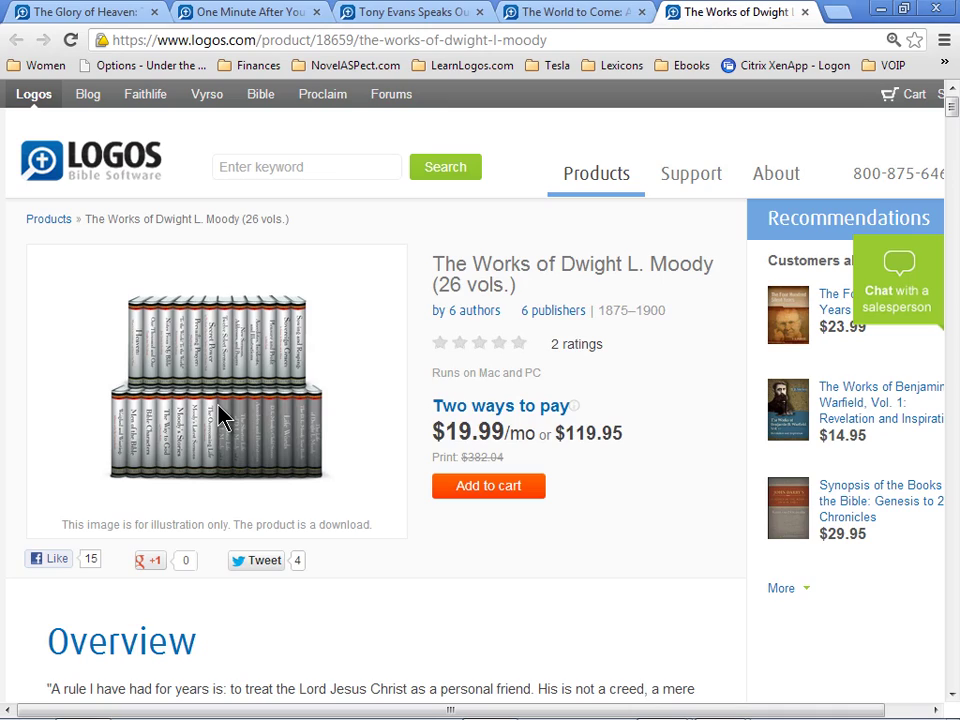
{"action": "key", "text": "alt+Tab"}
{"action": "key", "text": "alt+Tab"}
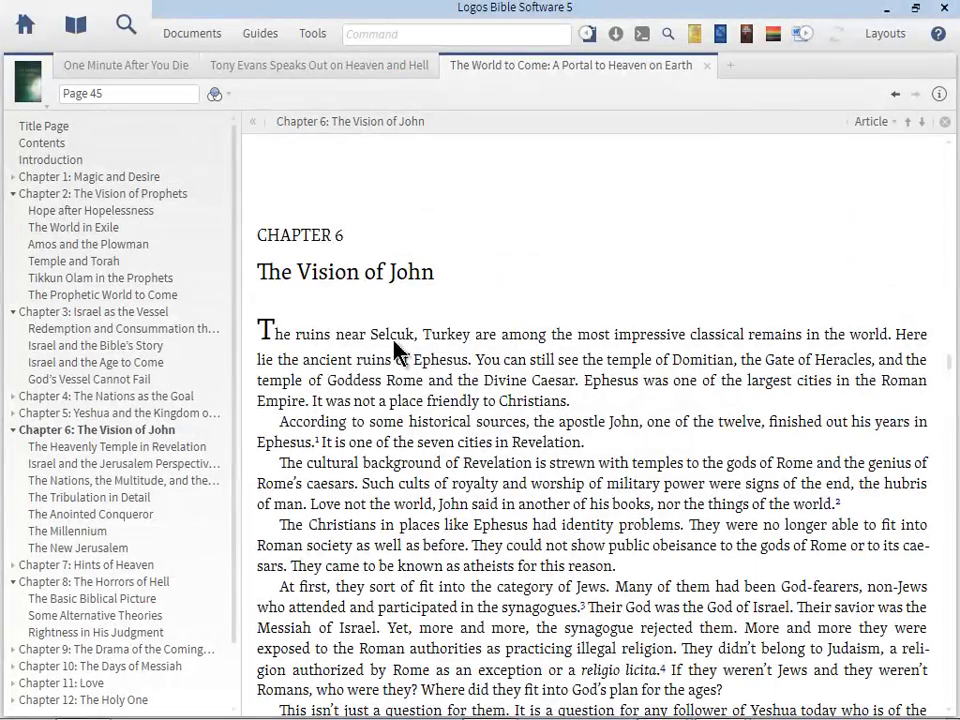
Open Moody's Heaven in a new tab and expand Chapters I, II, IV, V and VI.
{"action": "key", "text": "alt+Tab"}
{"action": "key", "text": "alt+Tab"}
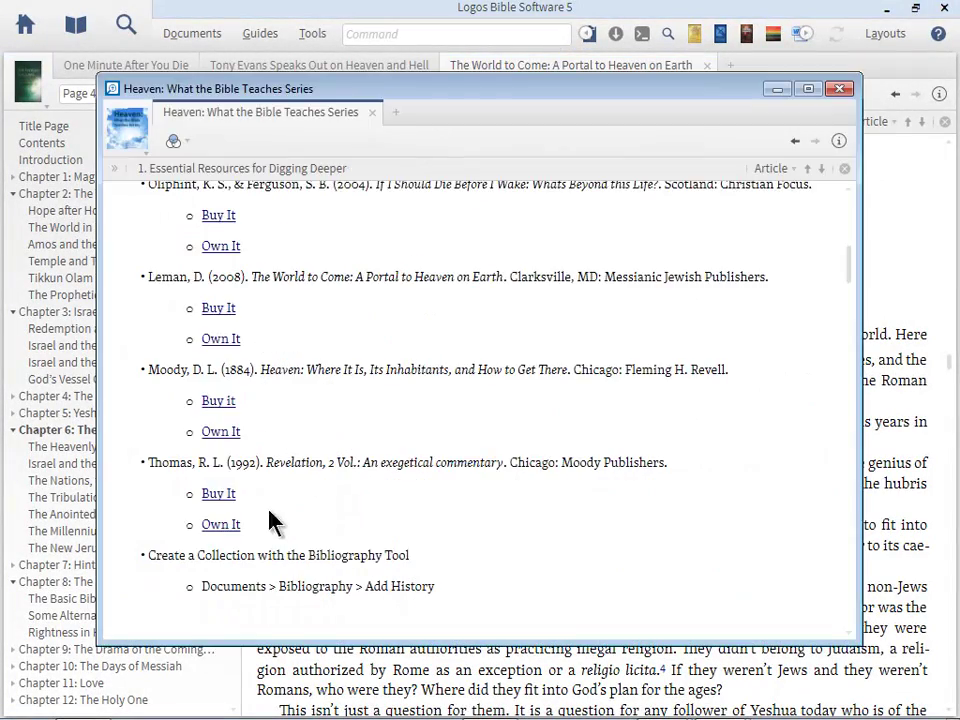
{"action": "left_click", "coordinate": [222, 432]}
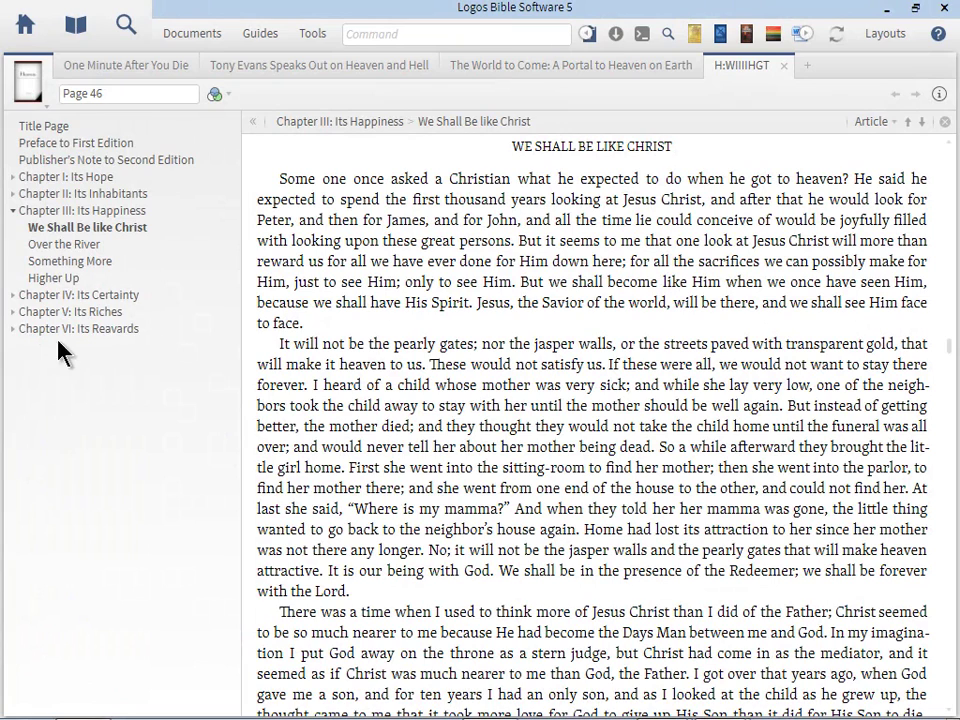
{"action": "left_click", "coordinate": [13, 330]}
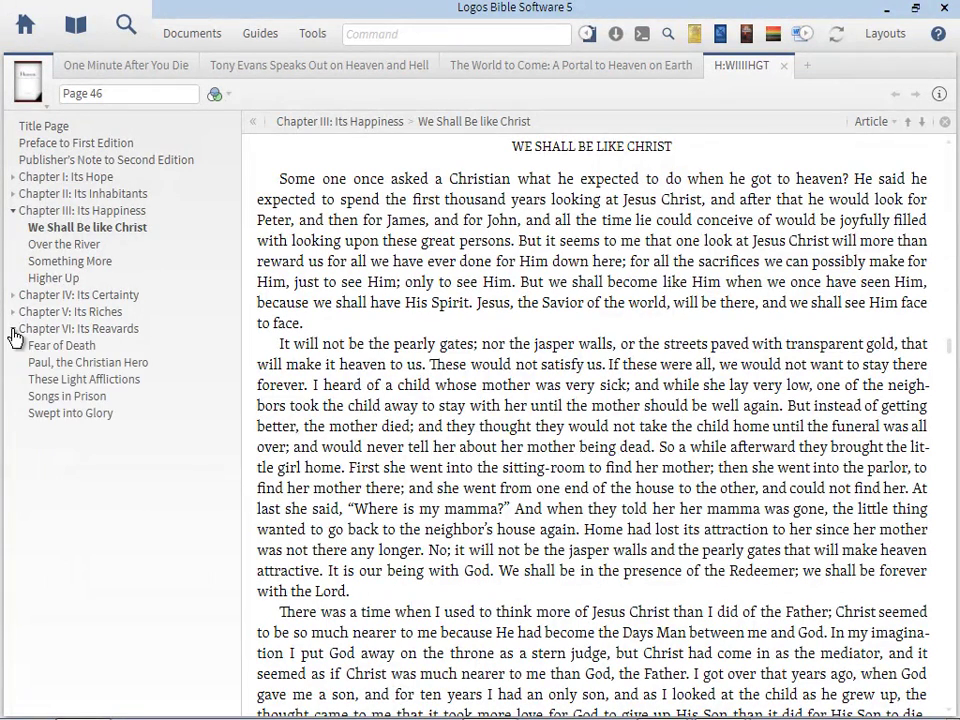
{"action": "left_click", "coordinate": [13, 311]}
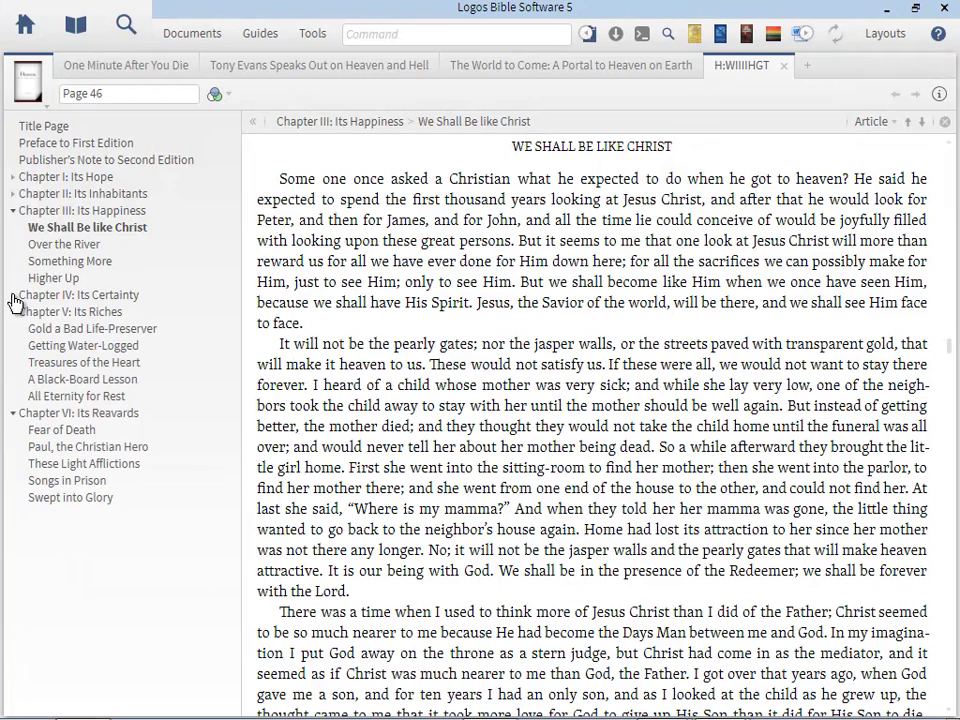
{"action": "left_click", "coordinate": [13, 295]}
{"action": "left_click", "coordinate": [13, 193]}
{"action": "left_click", "coordinate": [13, 176]}
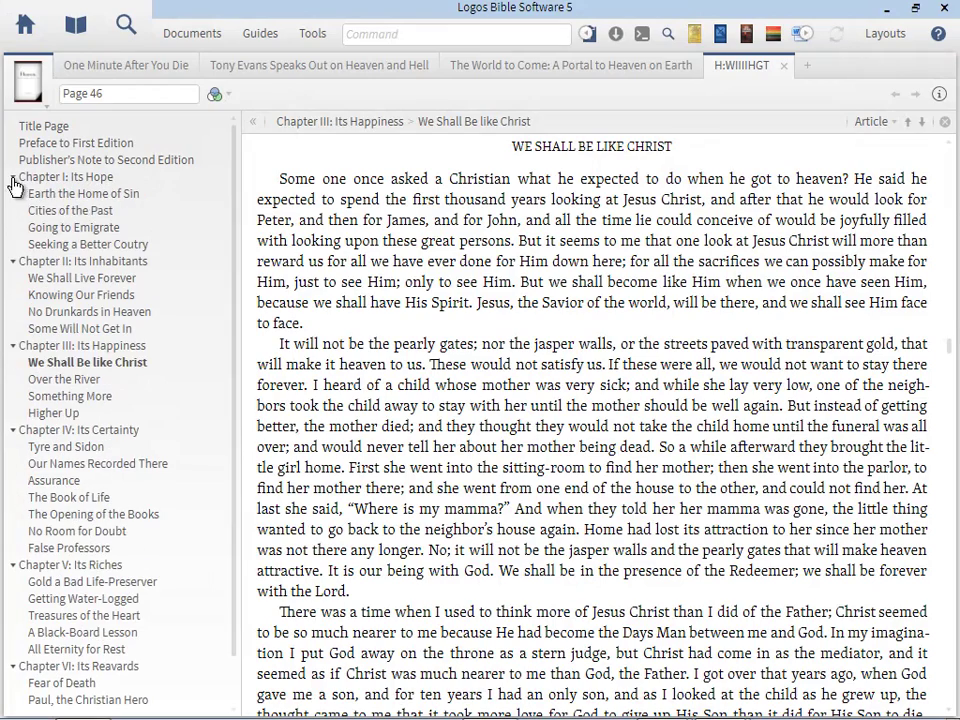
Step through the sections from Earth the Home of Sin to Some Will Not Get In.
{"action": "left_click", "coordinate": [96, 196]}
{"action": "left_click", "coordinate": [90, 212]}
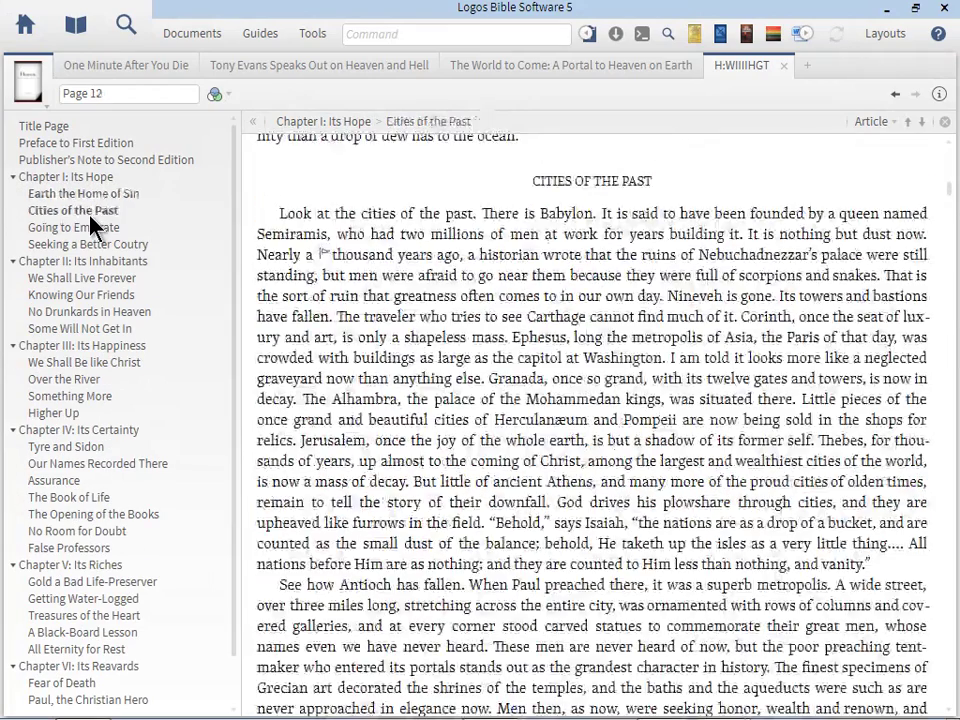
{"action": "left_click", "coordinate": [98, 232]}
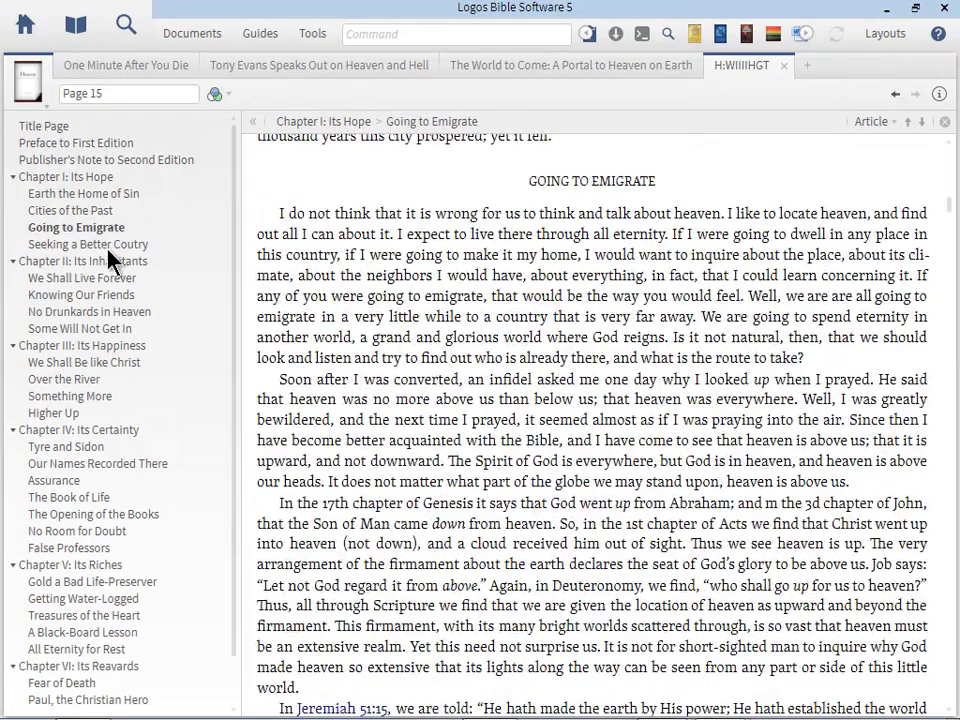
{"action": "left_click", "coordinate": [108, 246]}
{"action": "left_click", "coordinate": [113, 280]}
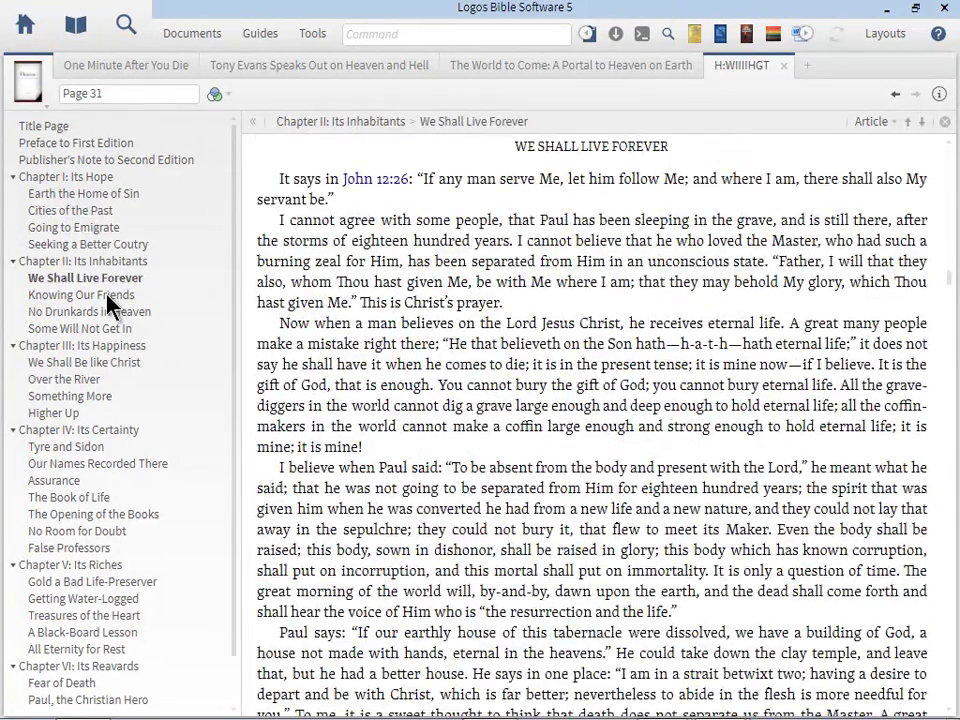
{"action": "left_click", "coordinate": [110, 296]}
{"action": "left_click", "coordinate": [113, 314]}
{"action": "left_click", "coordinate": [115, 330]}
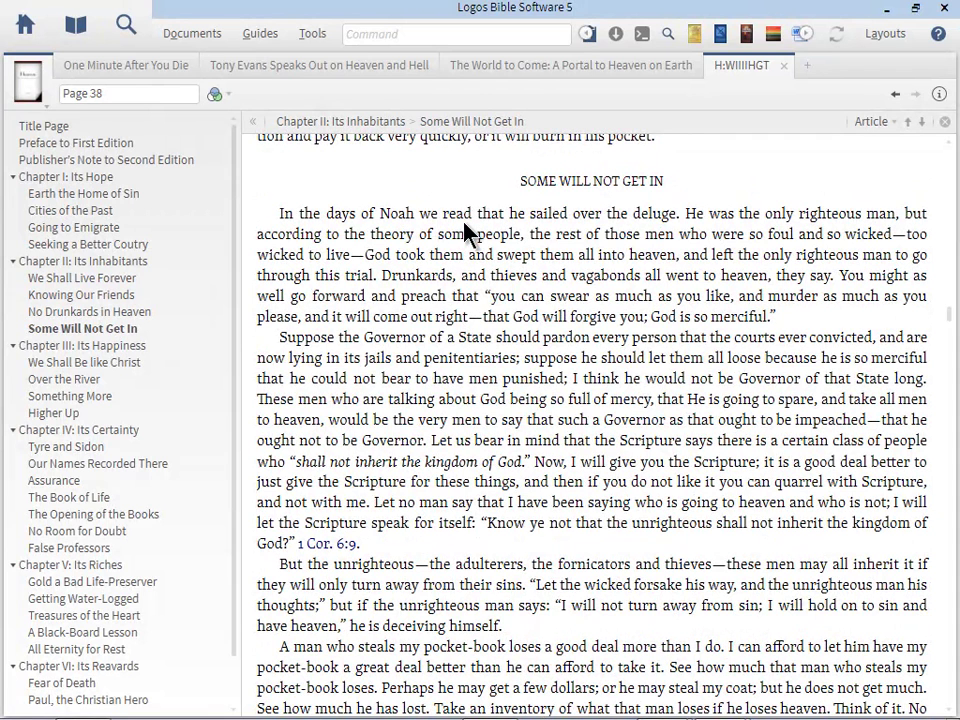
Check the $69.95 Exegetical Commentary: Revelation store page, then return to Moody's book in Logos.
{"action": "key", "text": "alt+Tab"}
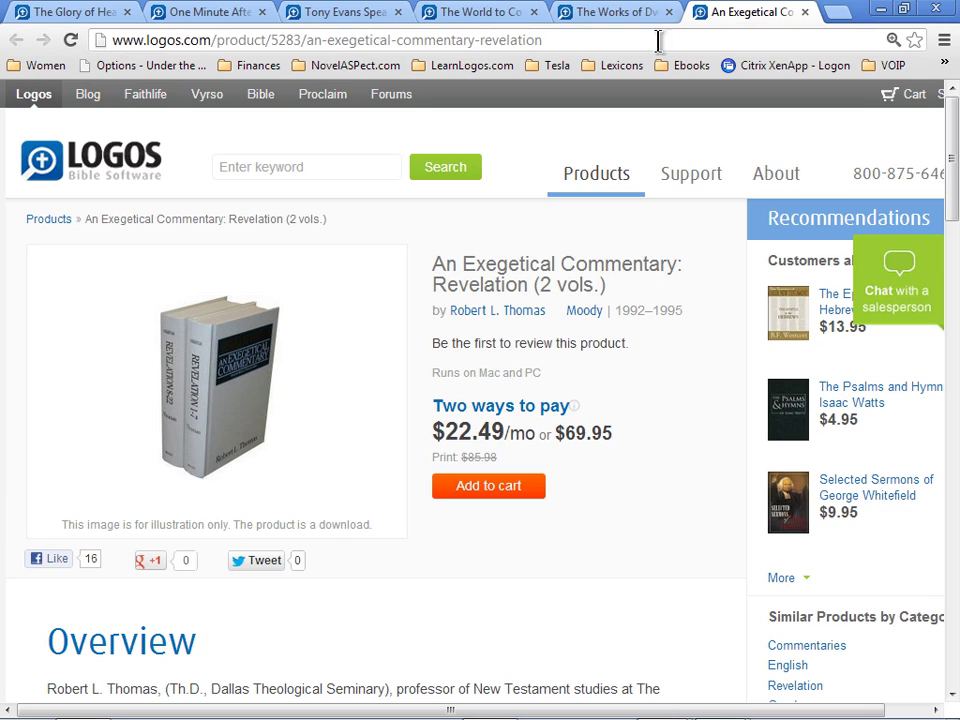
{"action": "key", "text": "alt+Tab"}
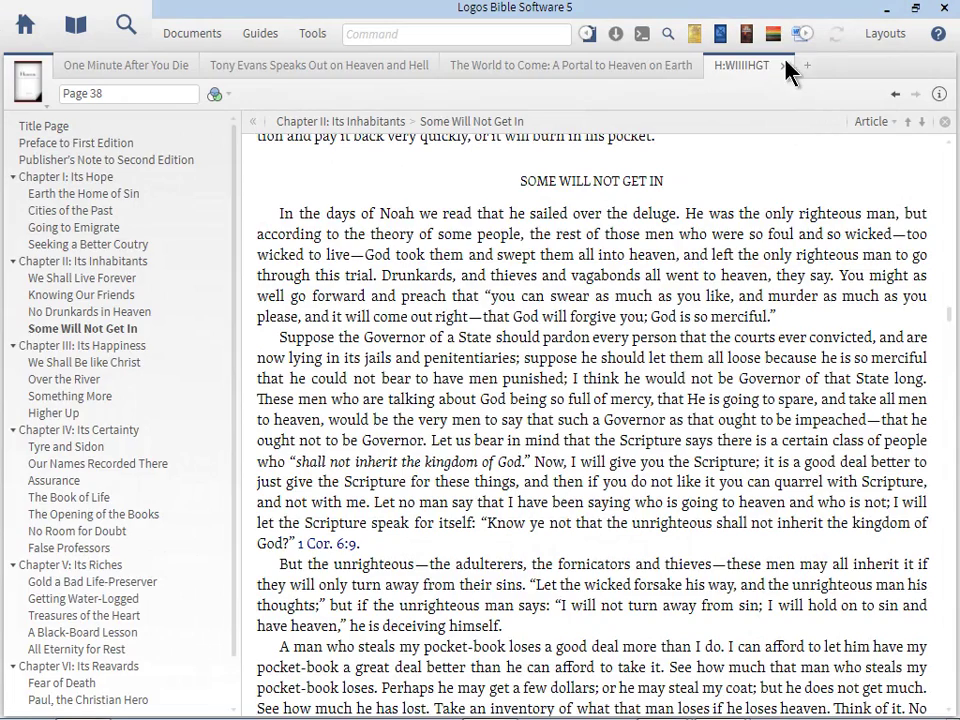
Close Moody's Heaven, The World to Come, the Tony Evans book and One Minute After You Die.
{"action": "left_click", "coordinate": [783, 65]}
{"action": "left_click", "coordinate": [730, 65]}
{"action": "left_click", "coordinate": [448, 65]}
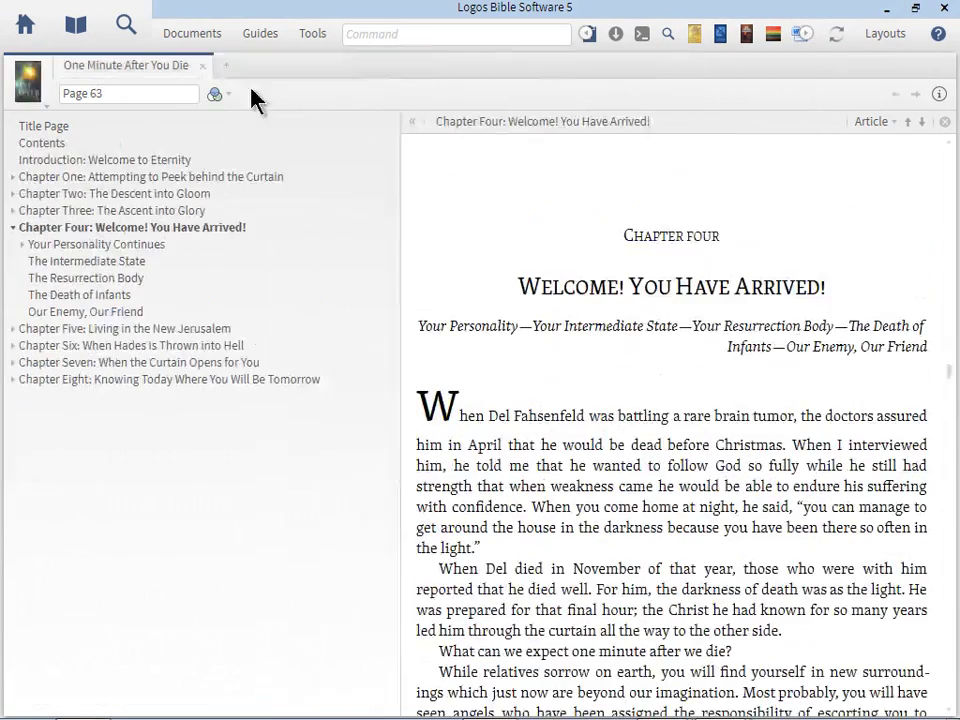
{"action": "left_click", "coordinate": [202, 66]}
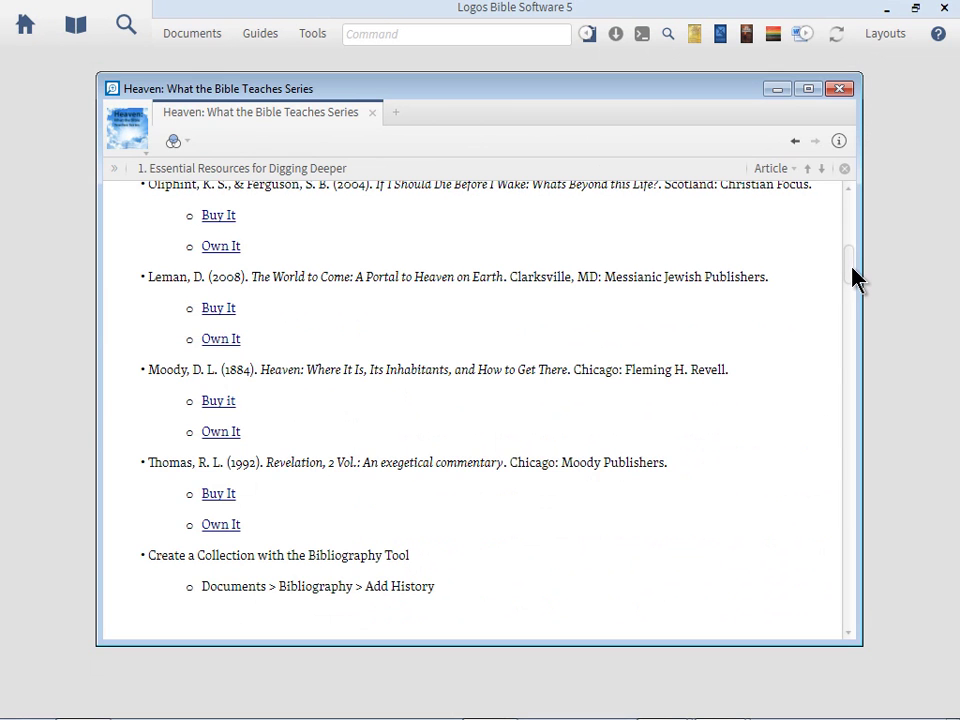
{"action": "scroll", "coordinate": [580, 518], "scroll_direction": "down", "scroll_amount": 3}
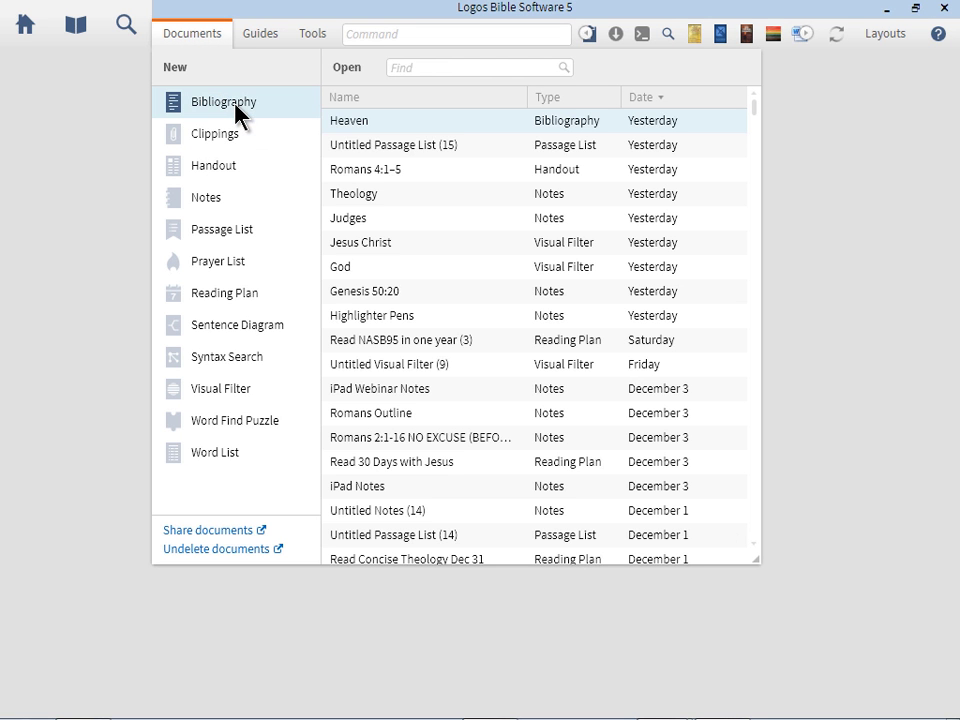
Delete the old Heaven bibliography and start a new bibliography document.
{"action": "right_click", "coordinate": [410, 130]}
{"action": "left_click", "coordinate": [456, 208]}
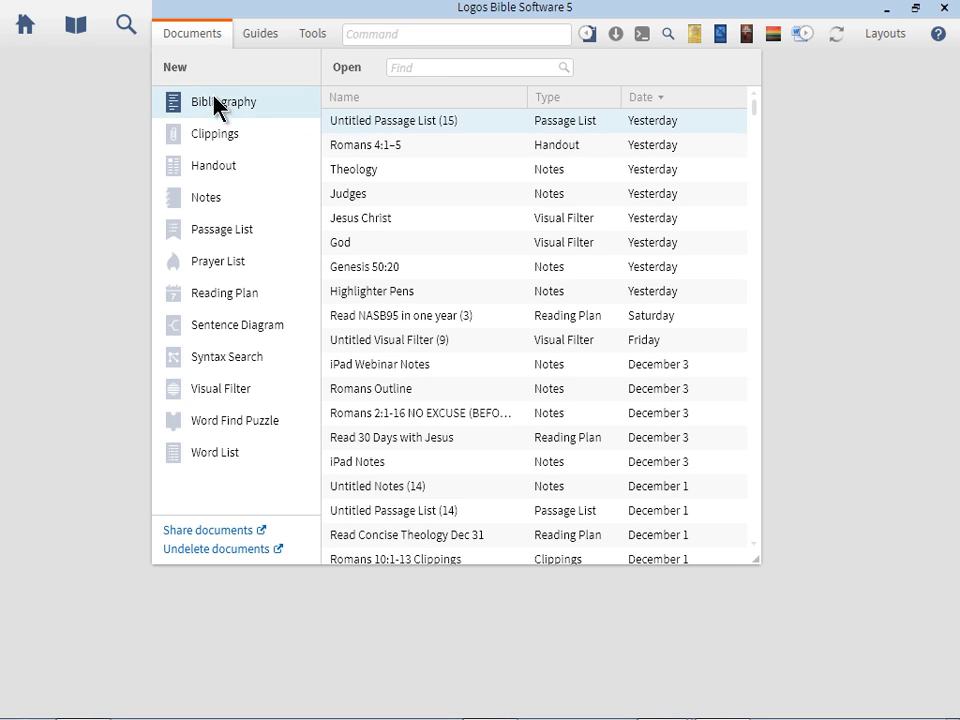
{"action": "left_click", "coordinate": [213, 108]}
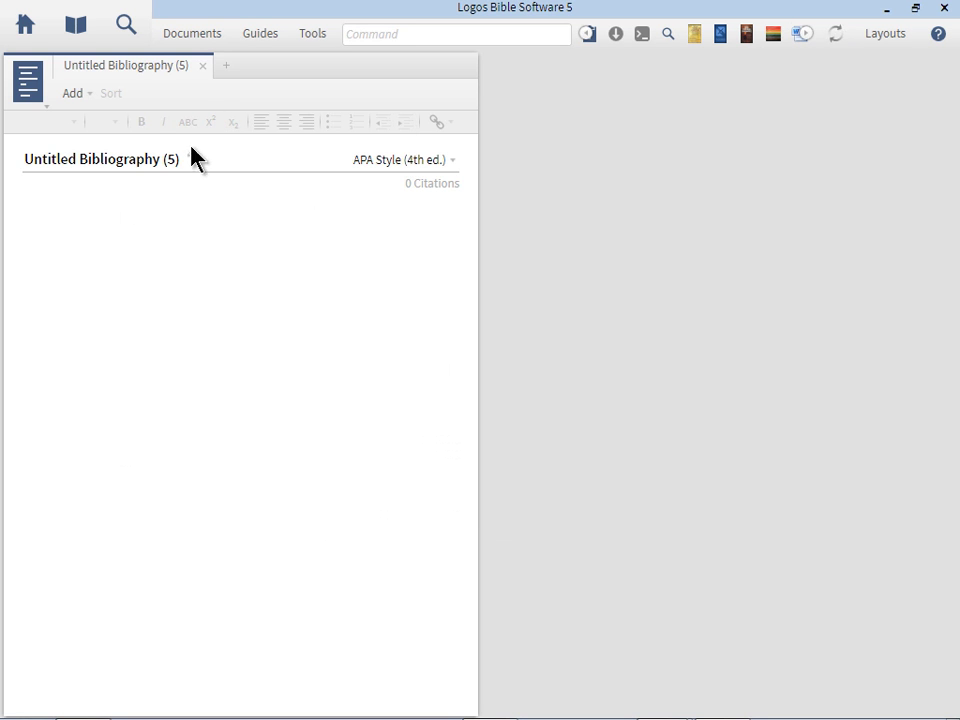
Title the new bibliography 'Heaven' and set its citation style to Turabian.
{"action": "left_click", "coordinate": [133, 167]}
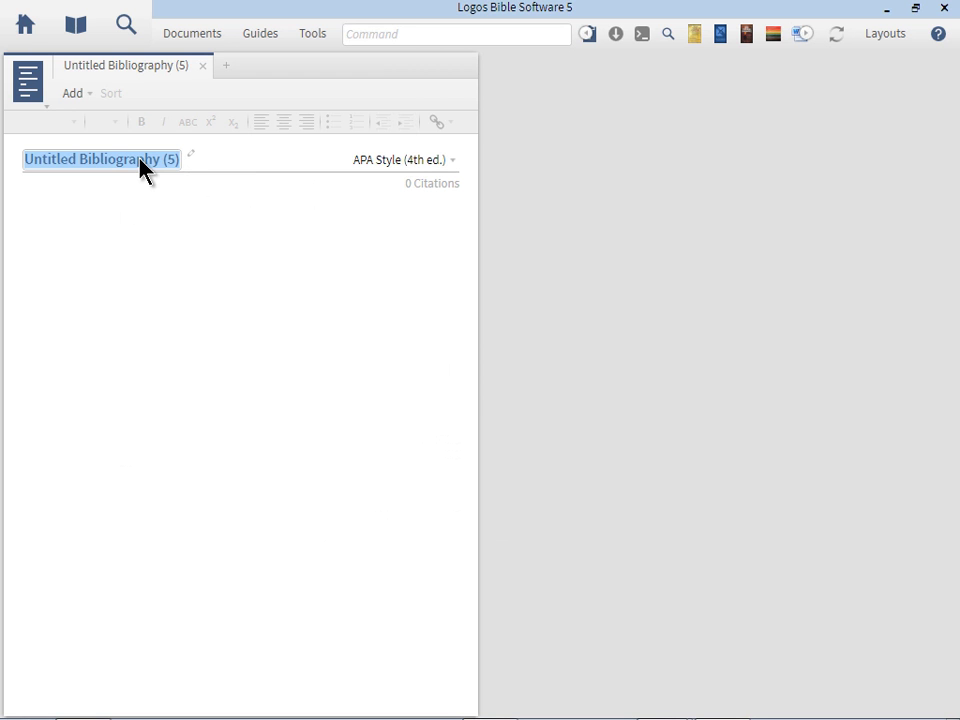
{"action": "type", "text": "Heaven"}
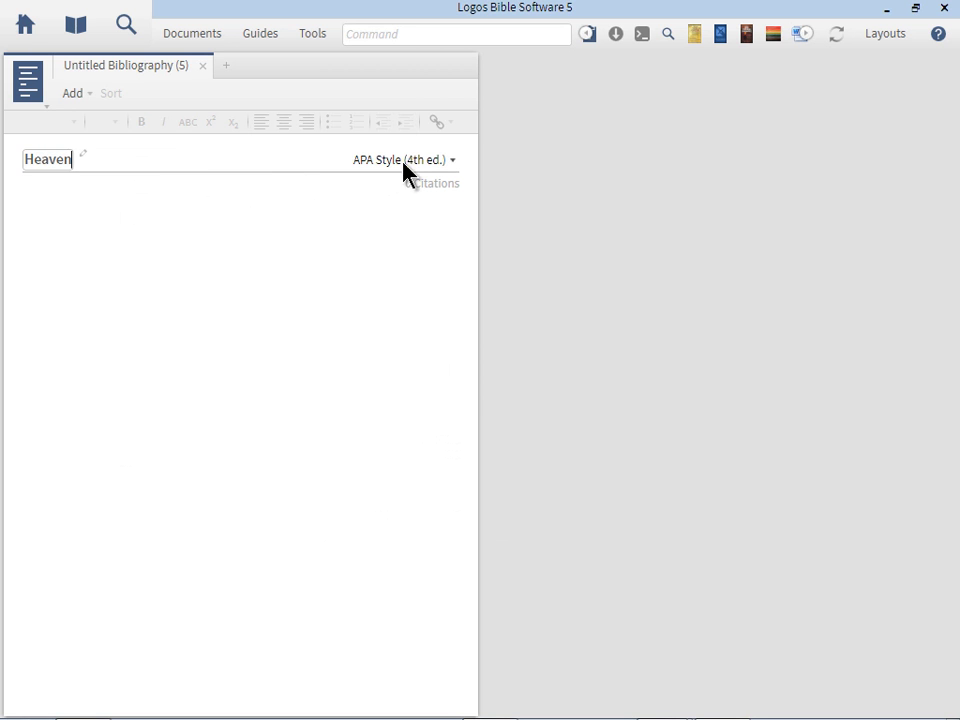
{"action": "key", "text": "Return"}
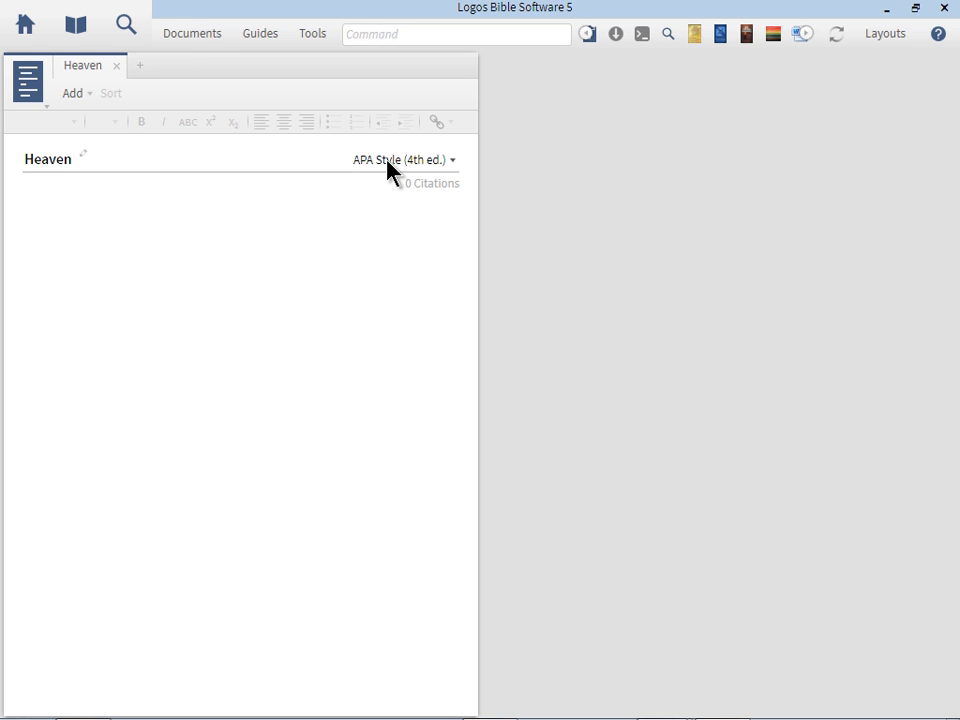
{"action": "left_click", "coordinate": [403, 162]}
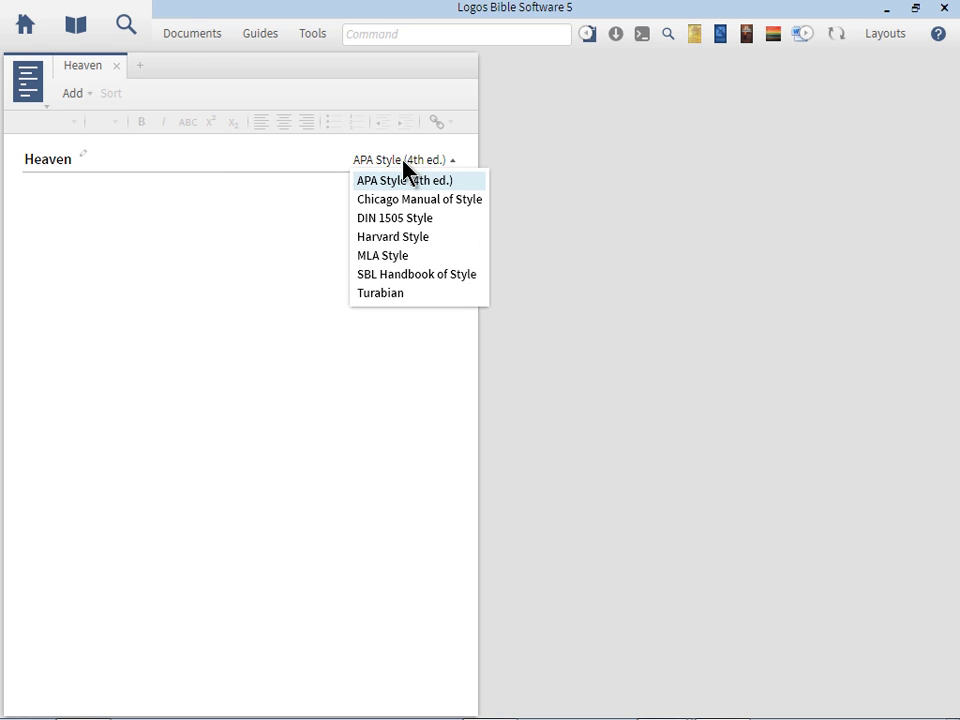
{"action": "left_click", "coordinate": [394, 292]}
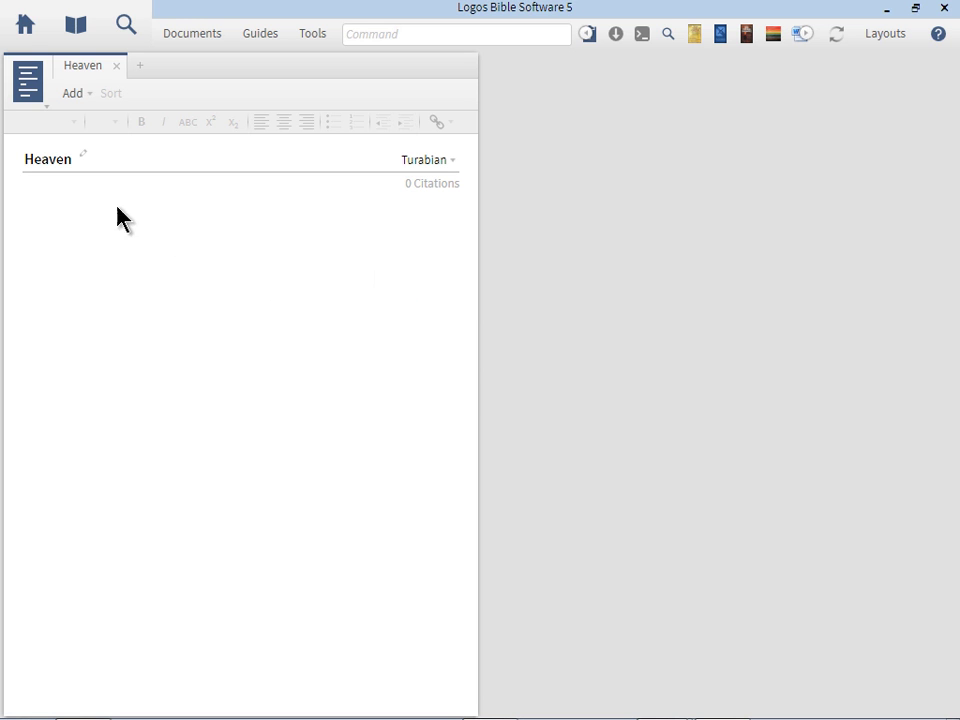
Choose recent history as the source for adding citations to the Heaven bibliography.
{"action": "left_click", "coordinate": [85, 94]}
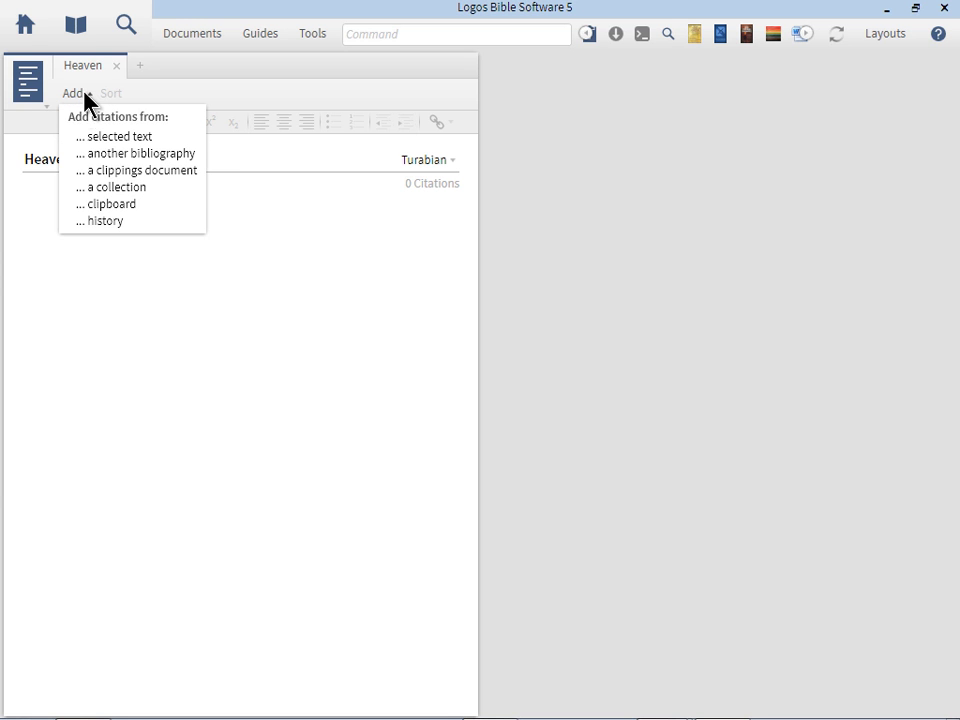
{"action": "left_click", "coordinate": [130, 222]}
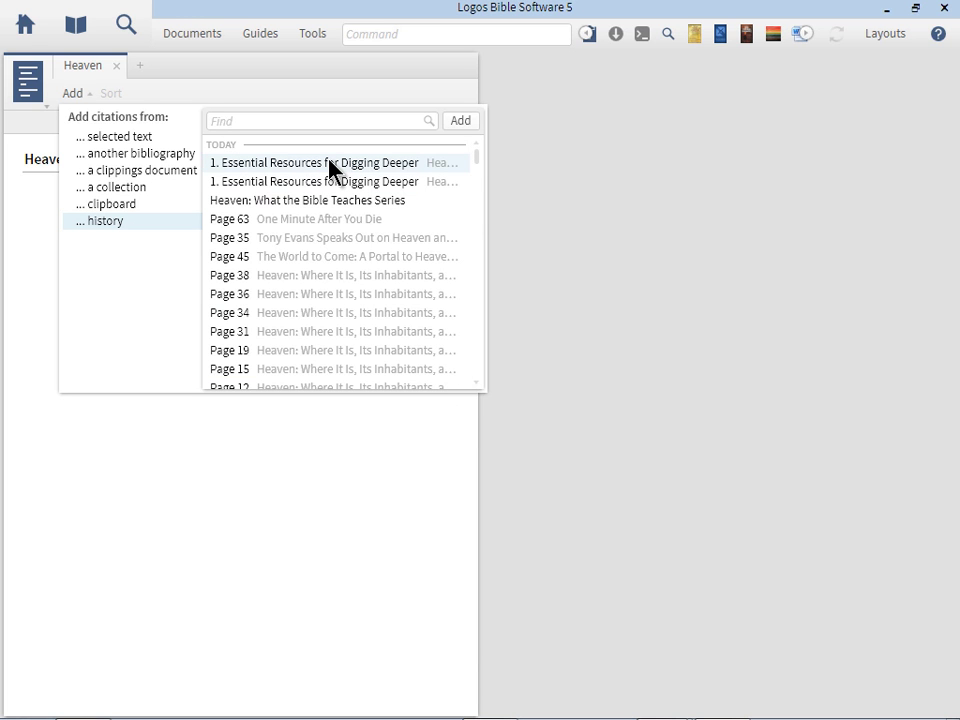
{"action": "mouse_move", "coordinate": [330, 168]}
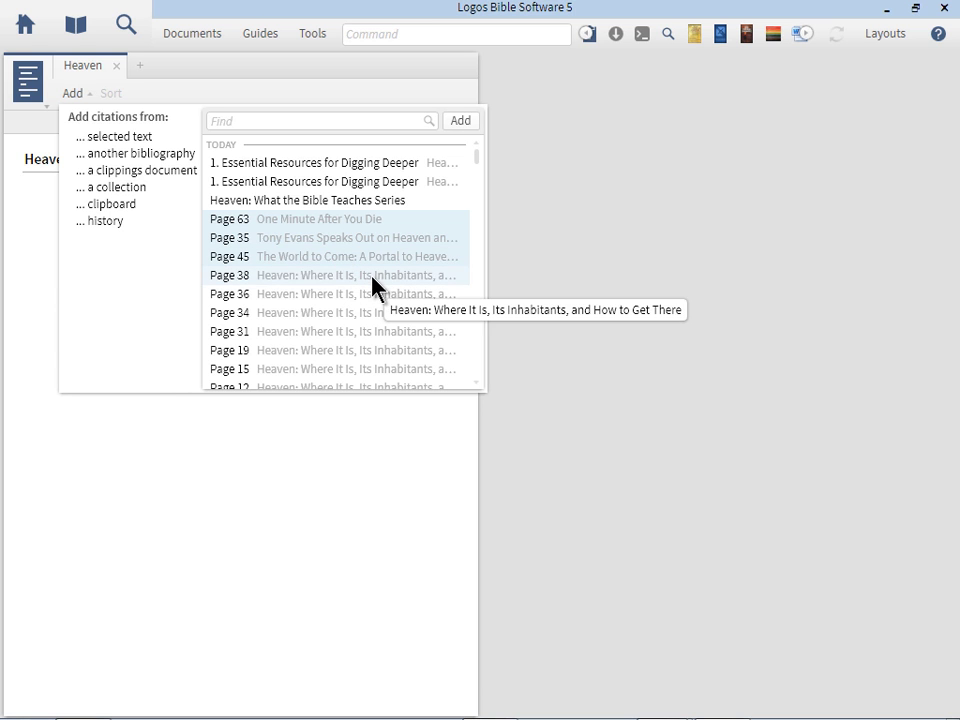
Select the five page citations (Lutzer, Evans twice, Leman, Moody) and add them.
{"action": "left_click", "coordinate": [476, 383]}
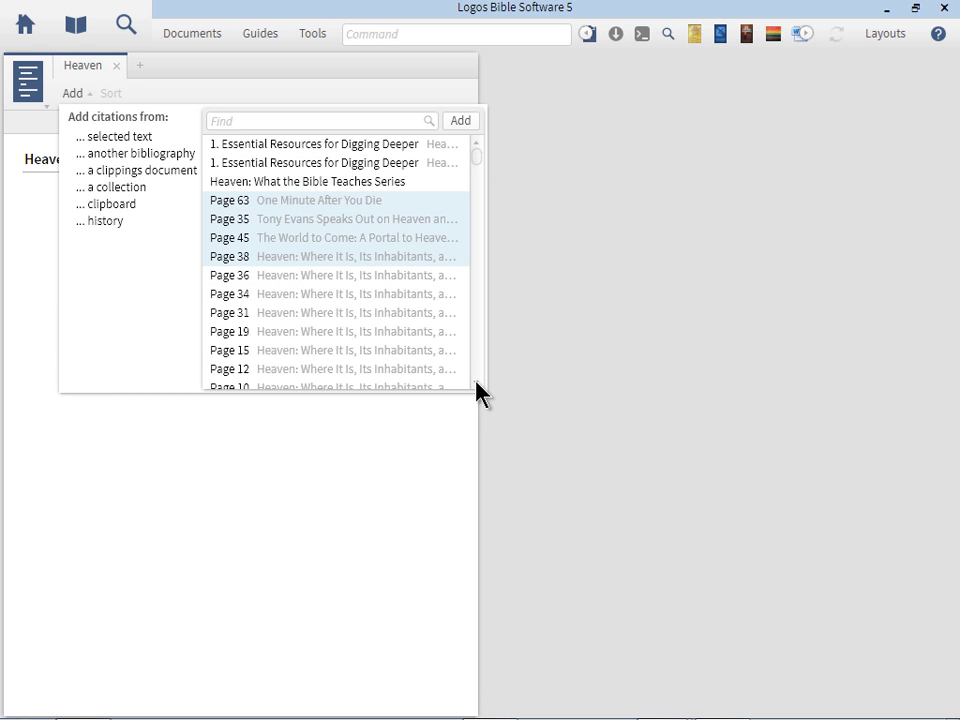
{"action": "left_click", "coordinate": [476, 383]}
{"action": "left_click", "coordinate": [476, 383]}
{"action": "left_click", "coordinate": [476, 383]}
{"action": "left_click", "coordinate": [476, 383]}
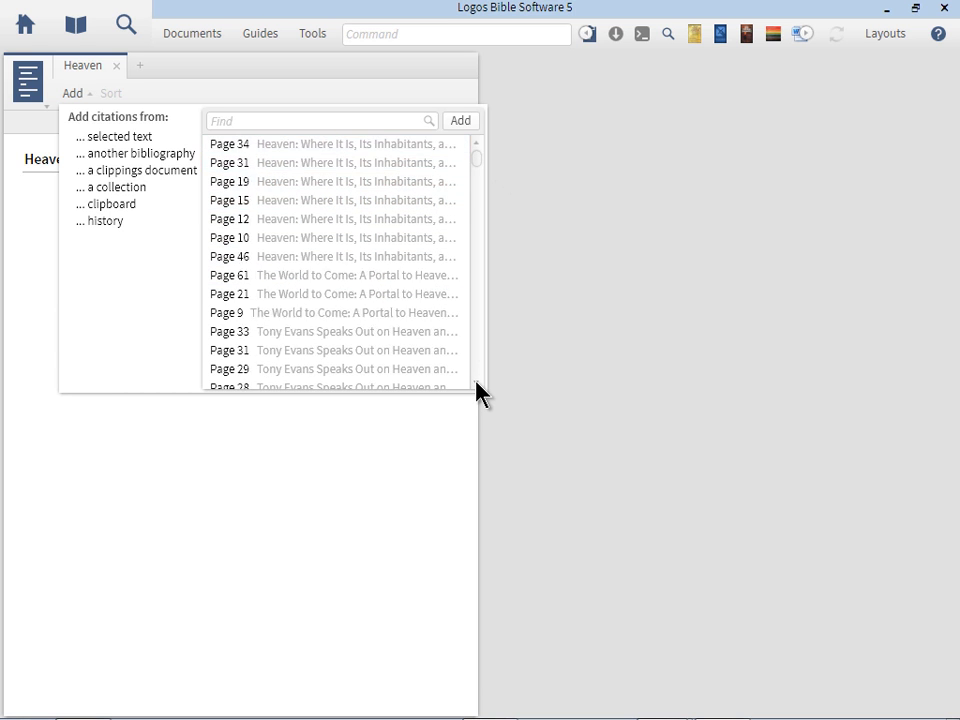
{"action": "left_click", "coordinate": [476, 383]}
{"action": "left_click", "coordinate": [476, 383]}
{"action": "left_click", "coordinate": [476, 383]}
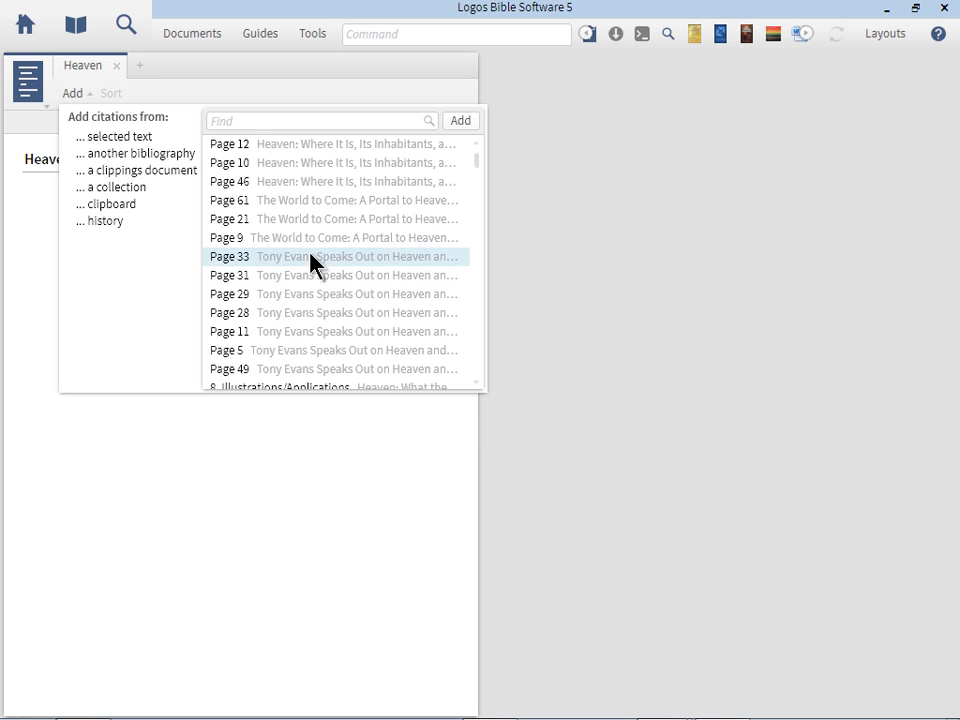
{"action": "left_click", "coordinate": [476, 383]}
{"action": "left_click", "coordinate": [476, 383]}
{"action": "left_click", "coordinate": [476, 383]}
{"action": "left_click", "coordinate": [476, 383]}
{"action": "left_click", "coordinate": [476, 383]}
{"action": "left_click", "coordinate": [476, 383]}
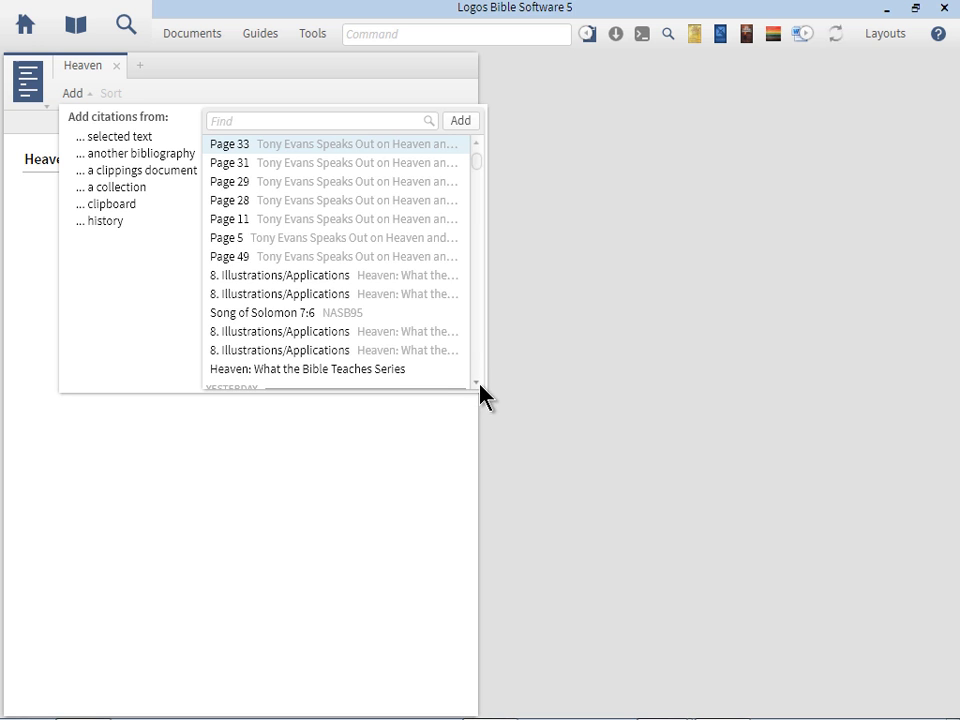
{"action": "left_click", "coordinate": [476, 383]}
{"action": "left_click", "coordinate": [476, 383]}
{"action": "left_click", "coordinate": [476, 383]}
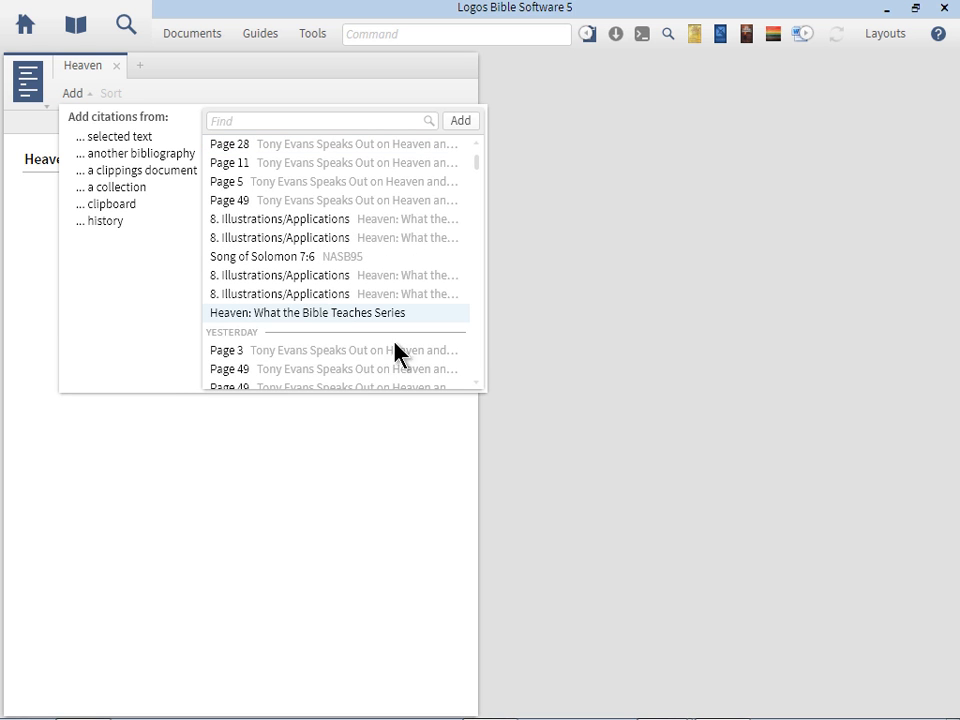
{"action": "left_click", "coordinate": [476, 383]}
{"action": "left_click", "coordinate": [476, 383]}
{"action": "left_click", "coordinate": [476, 383]}
{"action": "left_click", "coordinate": [476, 383]}
{"action": "left_click", "coordinate": [476, 383]}
{"action": "left_click", "coordinate": [476, 383]}
{"action": "left_click", "coordinate": [476, 383]}
{"action": "left_click", "coordinate": [476, 383]}
{"action": "left_click", "coordinate": [480, 384]}
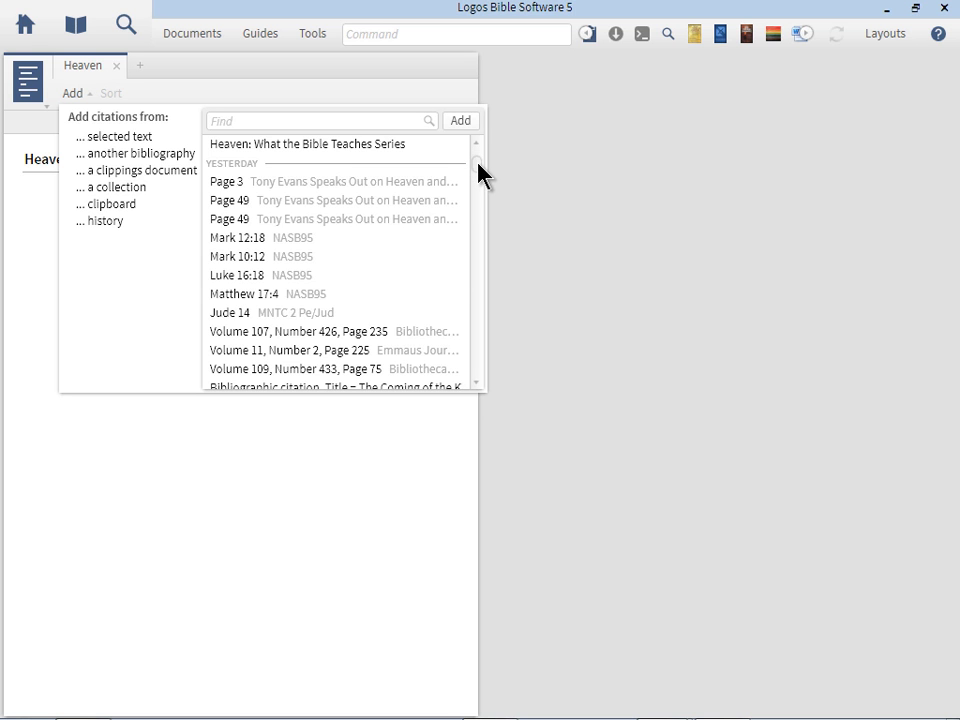
{"action": "left_click_drag", "start_coordinate": [478, 160], "coordinate": [478, 147]}
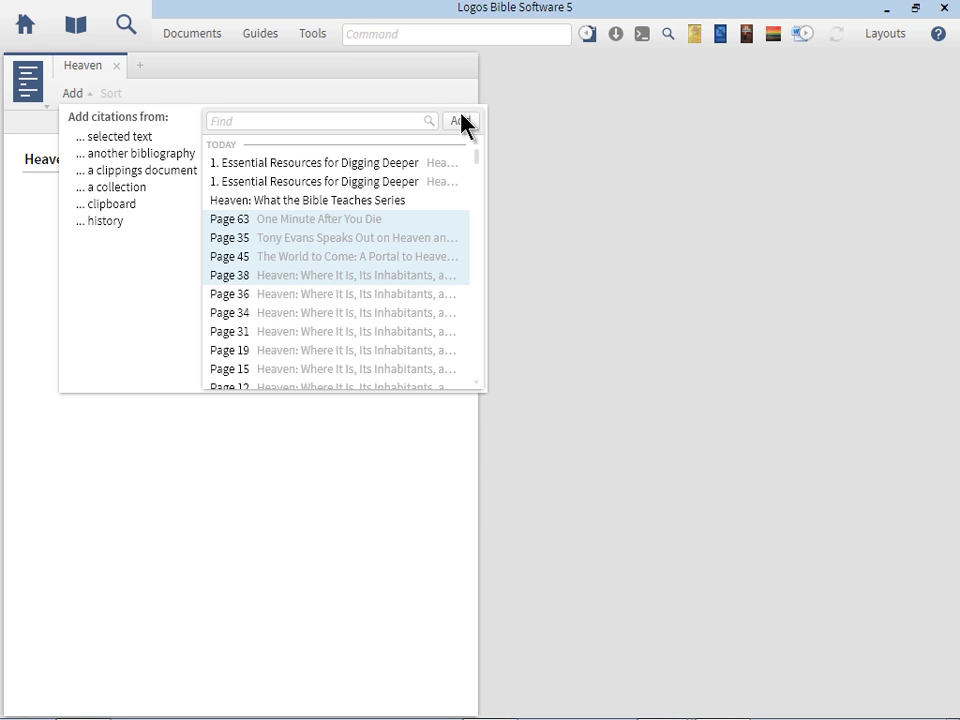
{"action": "left_click", "coordinate": [461, 121]}
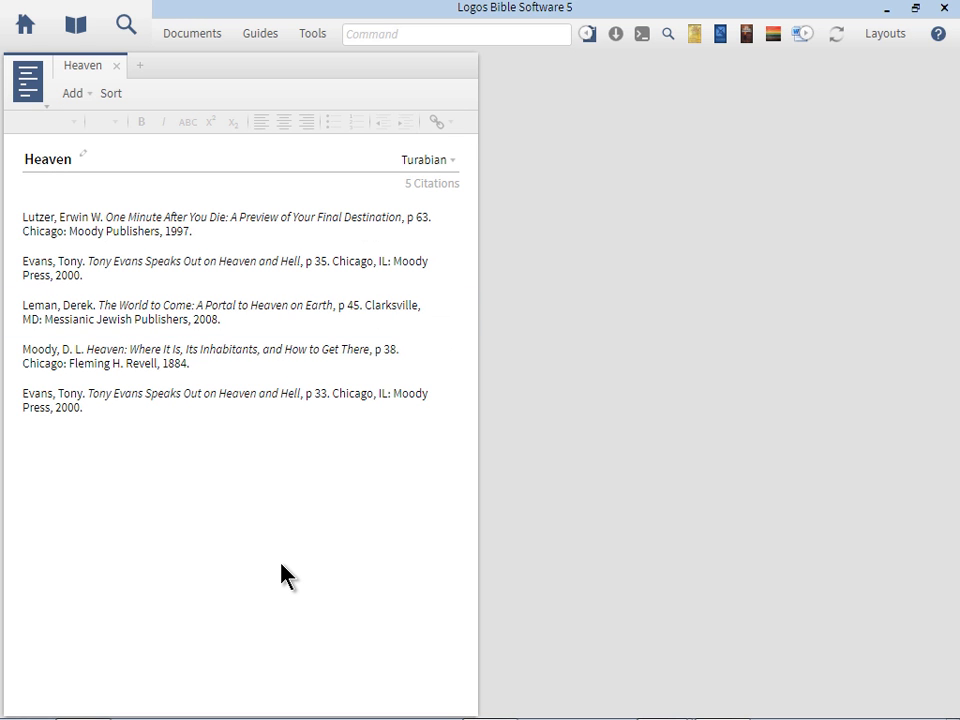
Search the library for 'macarthur heaven' and open The Glory of Heaven.
{"action": "left_click", "coordinate": [84, 32]}
{"action": "type", "text": "macarthur"}
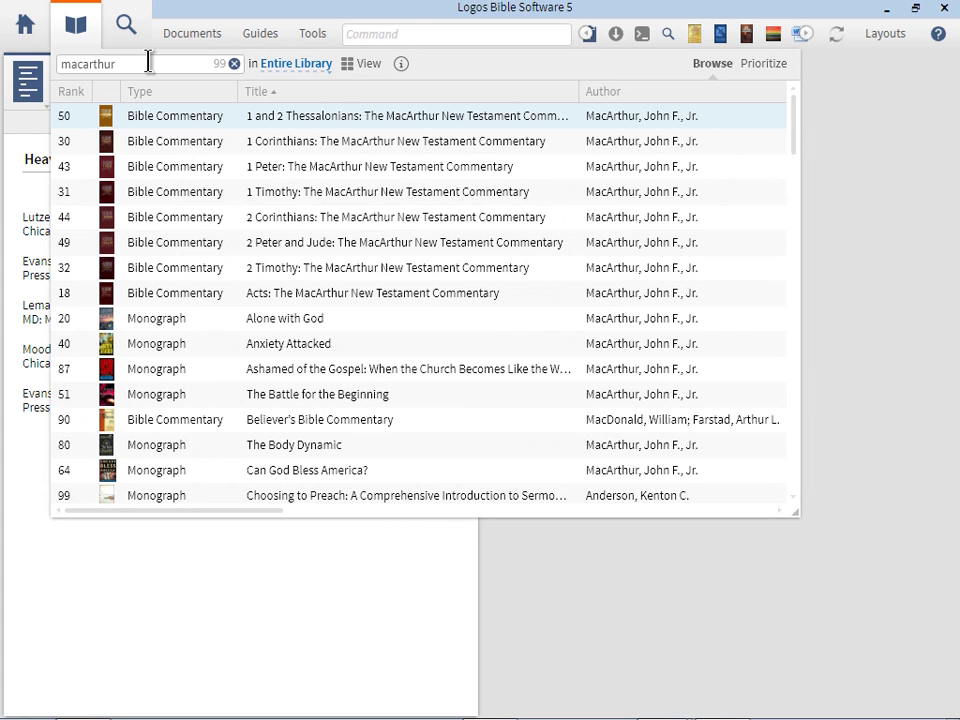
{"action": "type", "text": "heaven"}
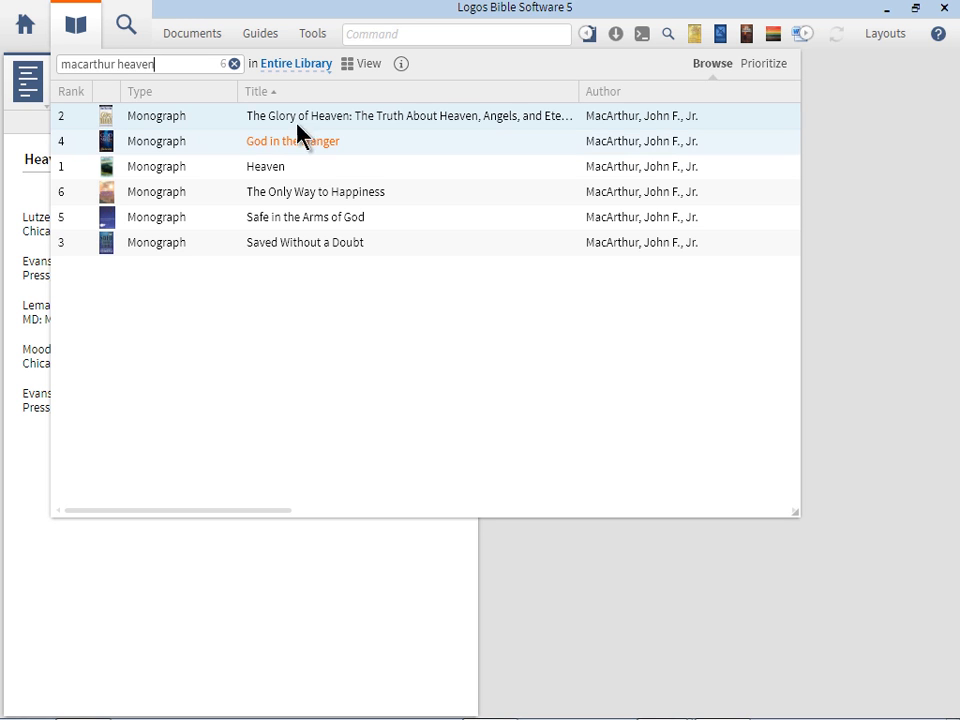
{"action": "mouse_move", "coordinate": [285, 121]}
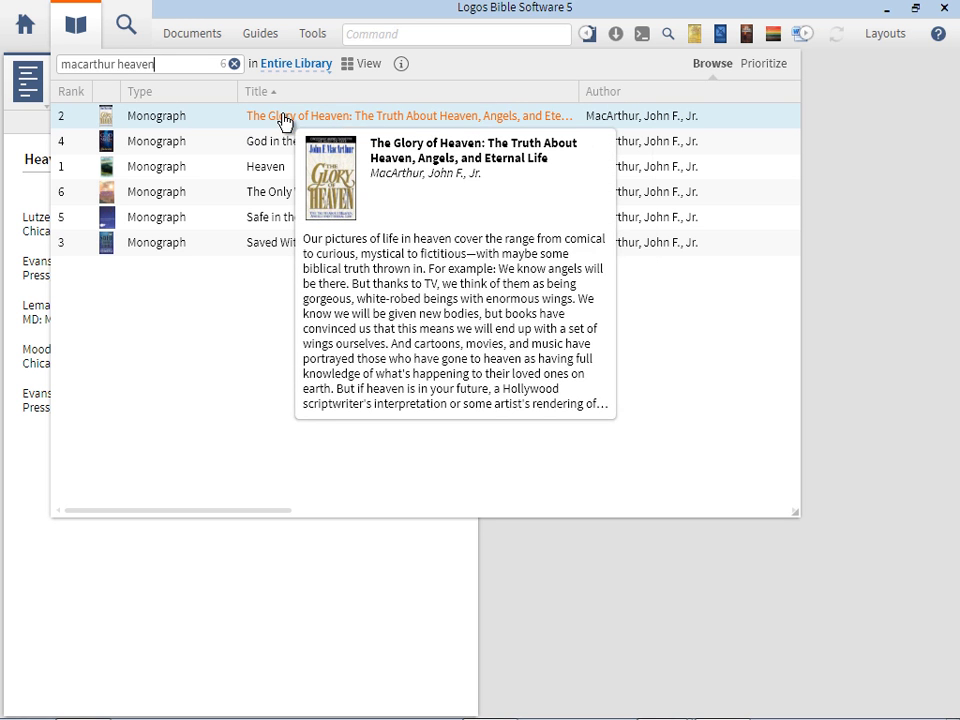
{"action": "left_click", "coordinate": [386, 118]}
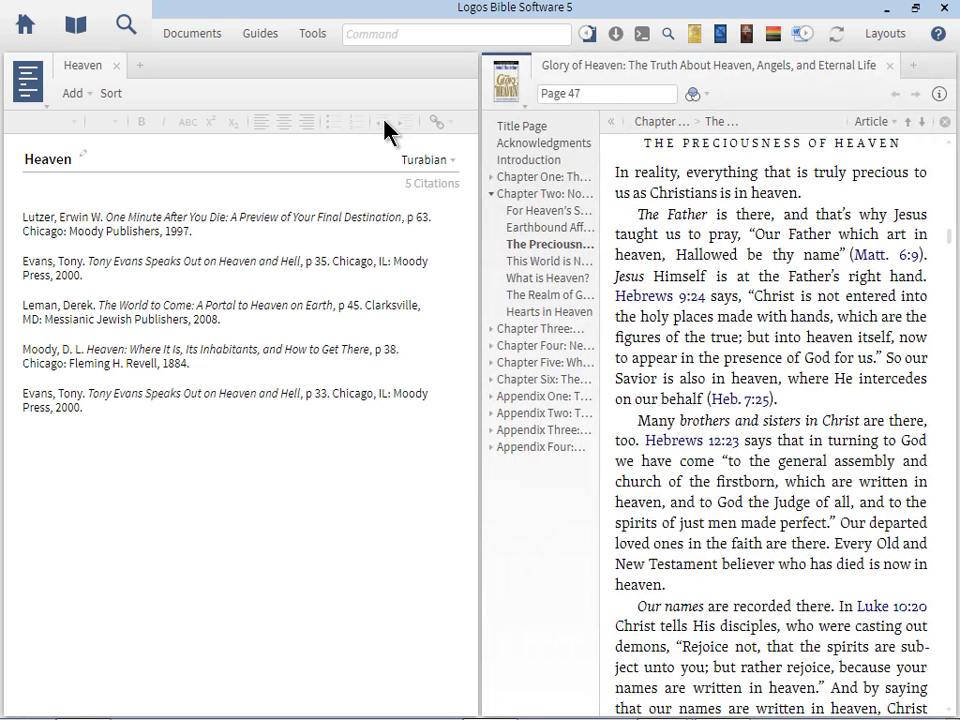
Add the page 47 Glory of Heaven citation from history to the bibliography.
{"action": "left_click", "coordinate": [71, 93]}
{"action": "mouse_move", "coordinate": [126, 220]}
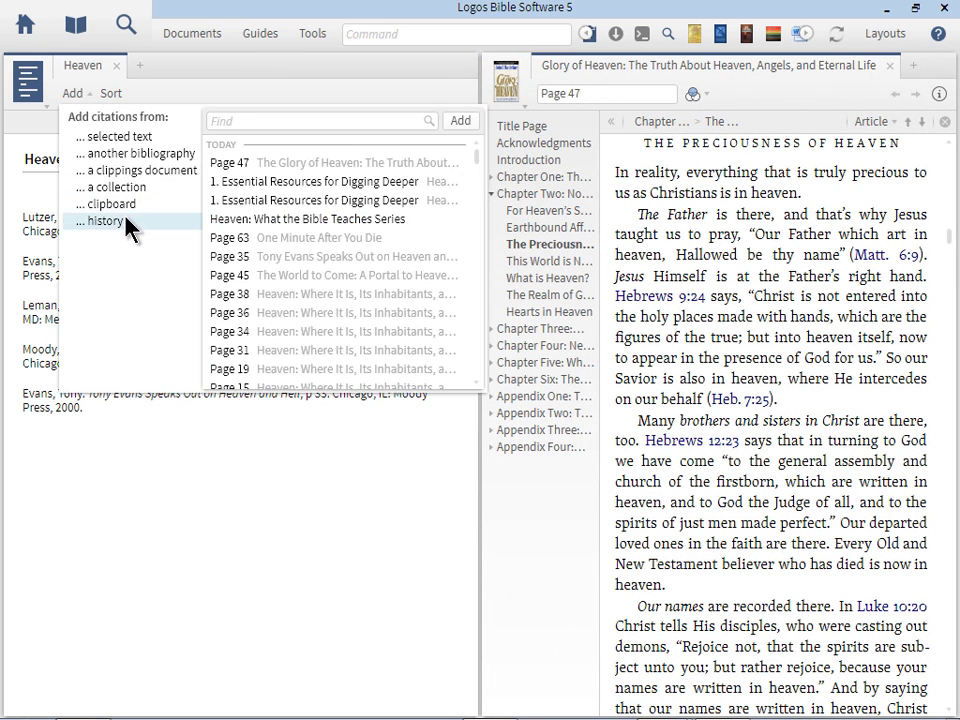
{"action": "left_click", "coordinate": [334, 165]}
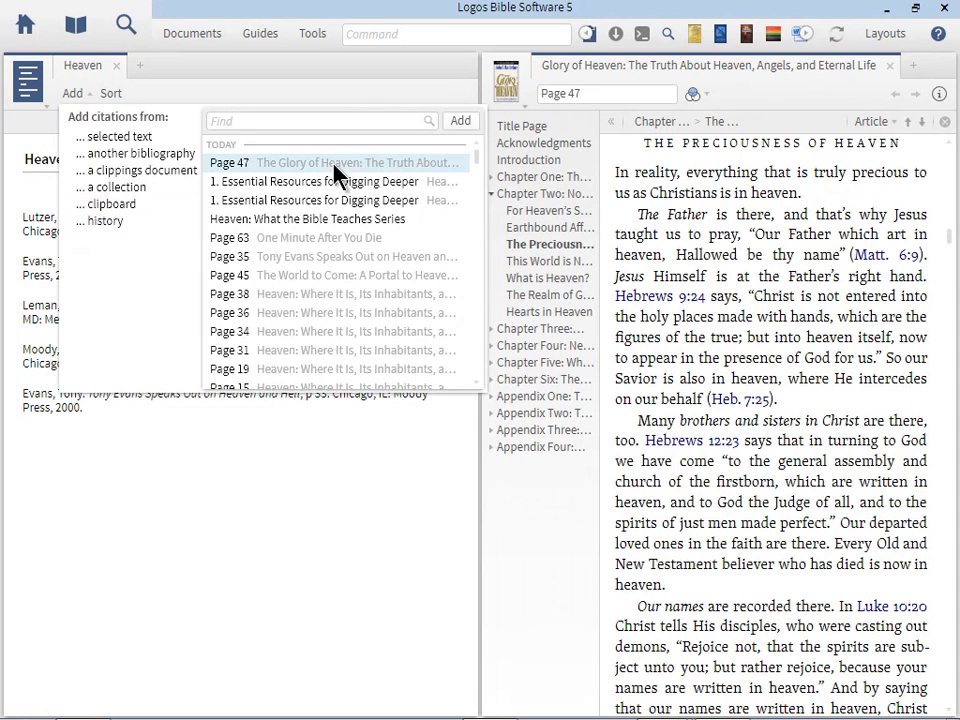
{"action": "left_click", "coordinate": [460, 121]}
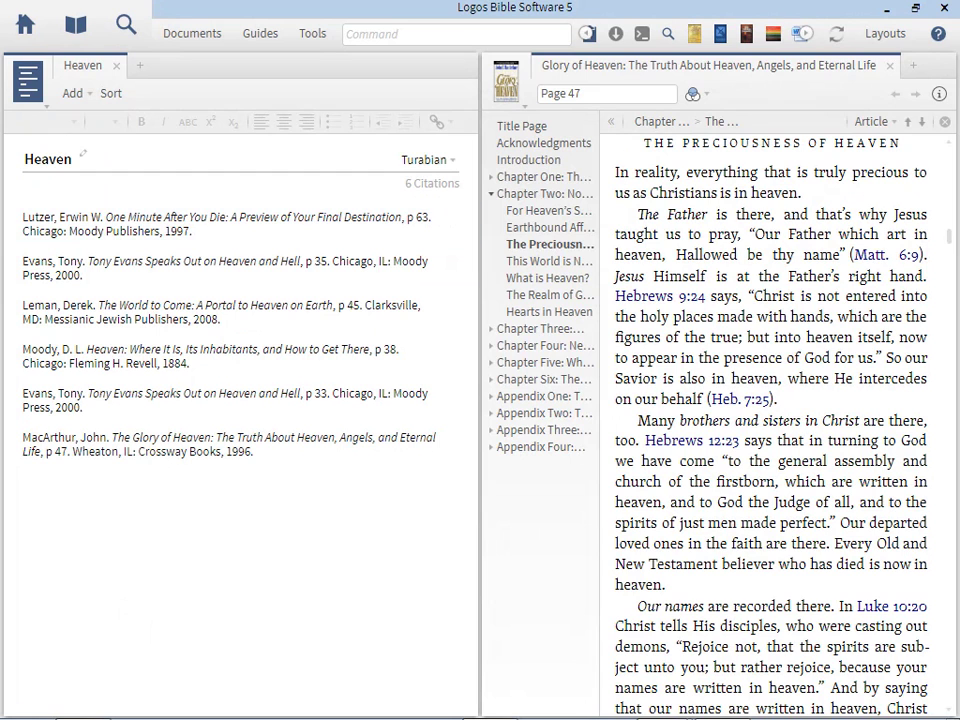
Close The Glory of Heaven and open the 14-resource Topic: Heaven collection from Tools > Collections.
{"action": "left_click", "coordinate": [917, 65]}
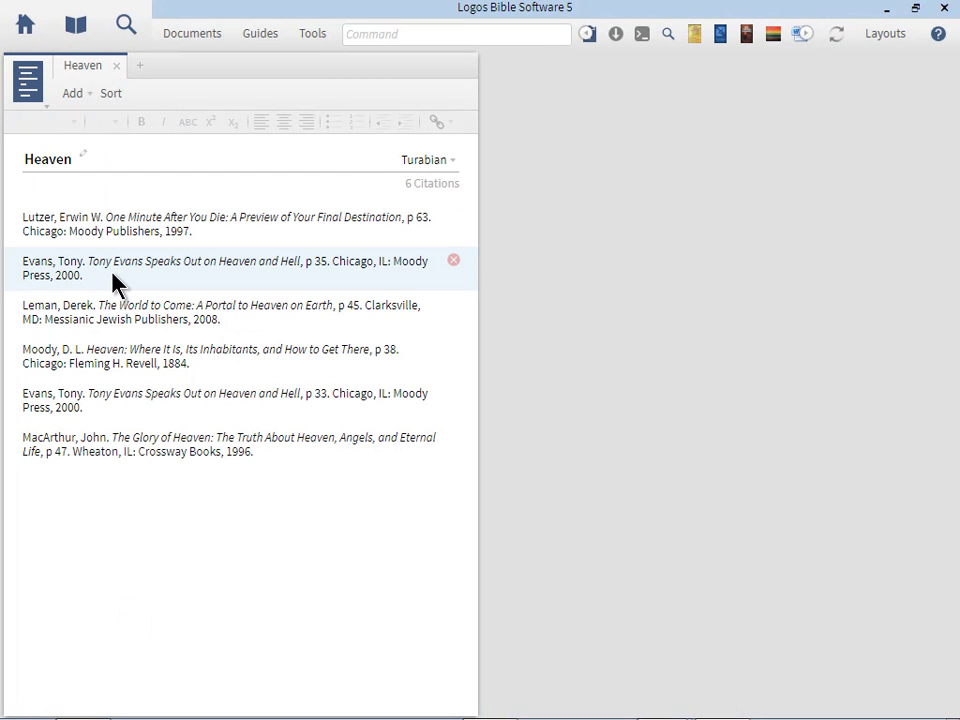
{"action": "left_click", "coordinate": [317, 40]}
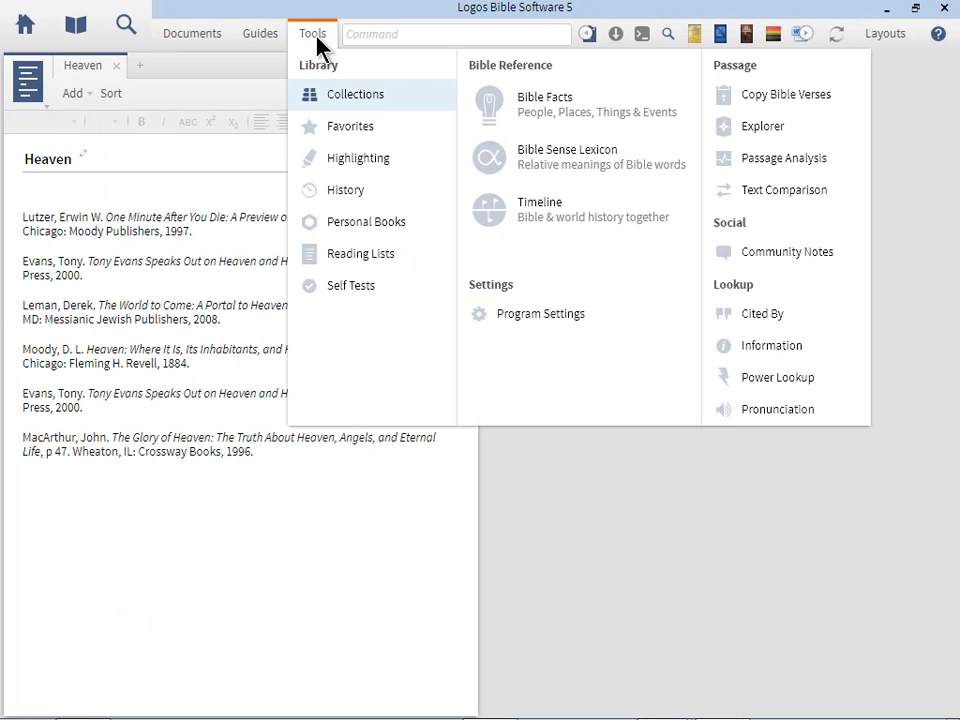
{"action": "left_click", "coordinate": [408, 100]}
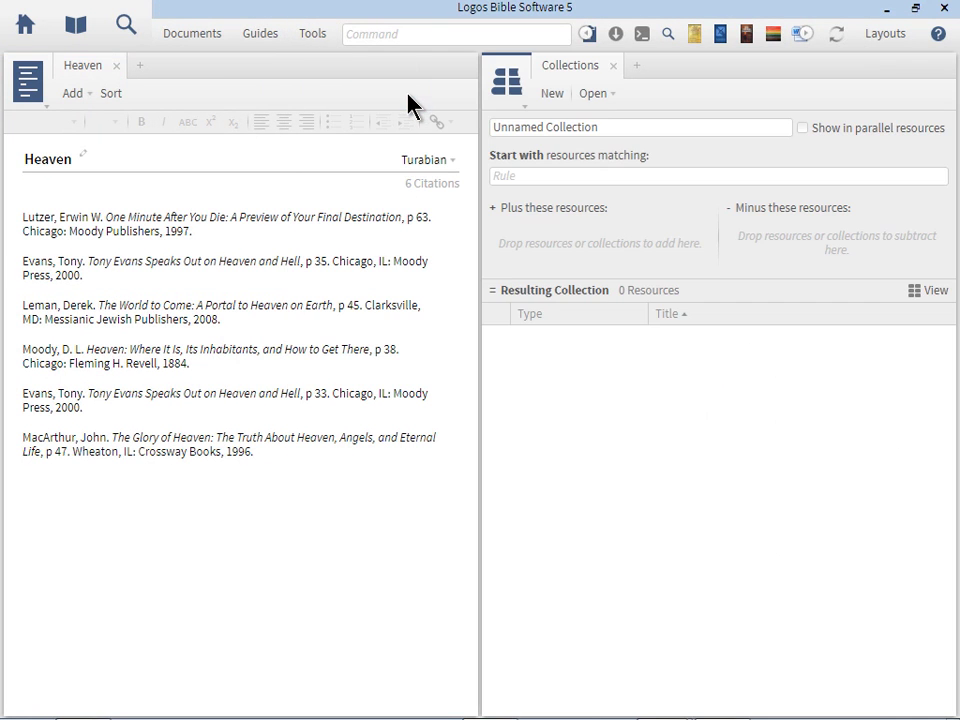
{"action": "left_click", "coordinate": [595, 96]}
{"action": "type", "text": "heaven"}
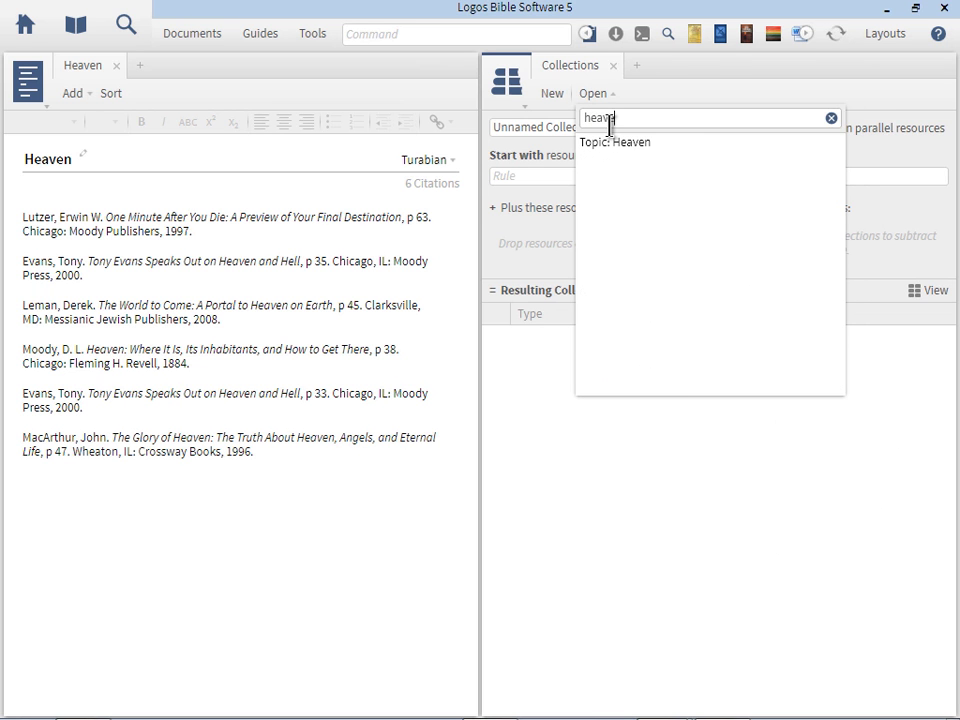
{"action": "left_click", "coordinate": [625, 145]}
{"action": "left_click", "coordinate": [582, 131]}
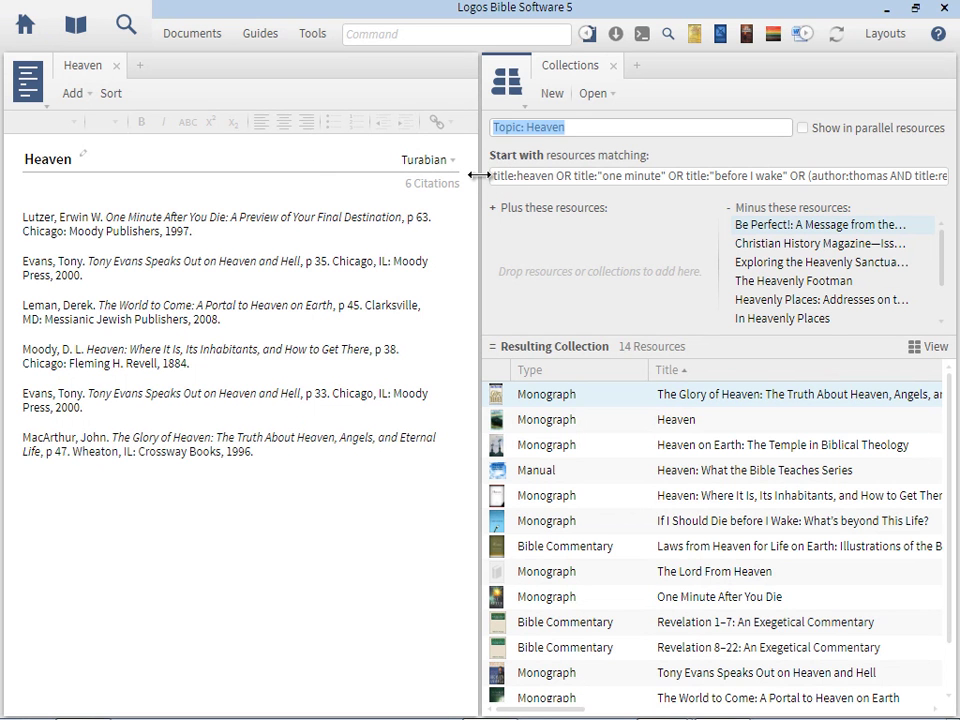
Widen the collection panel and clear the (author:thomas AND title:revelation) part of its rule.
{"action": "left_click_drag", "start_coordinate": [484, 174], "coordinate": [274, 166]}
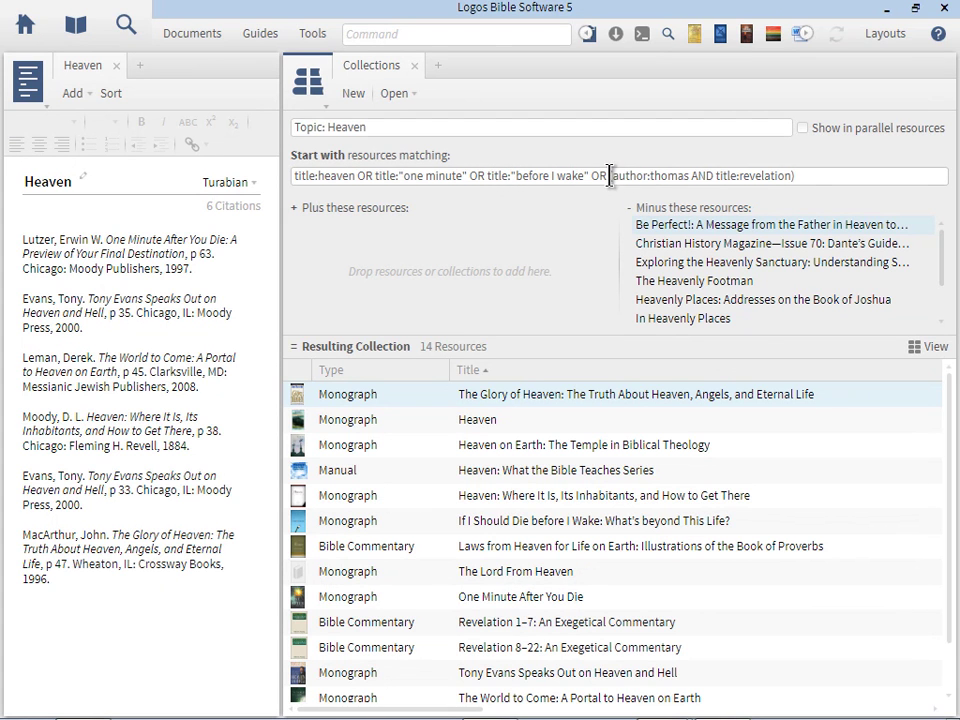
{"action": "left_click_drag", "start_coordinate": [609, 176], "coordinate": [849, 180]}
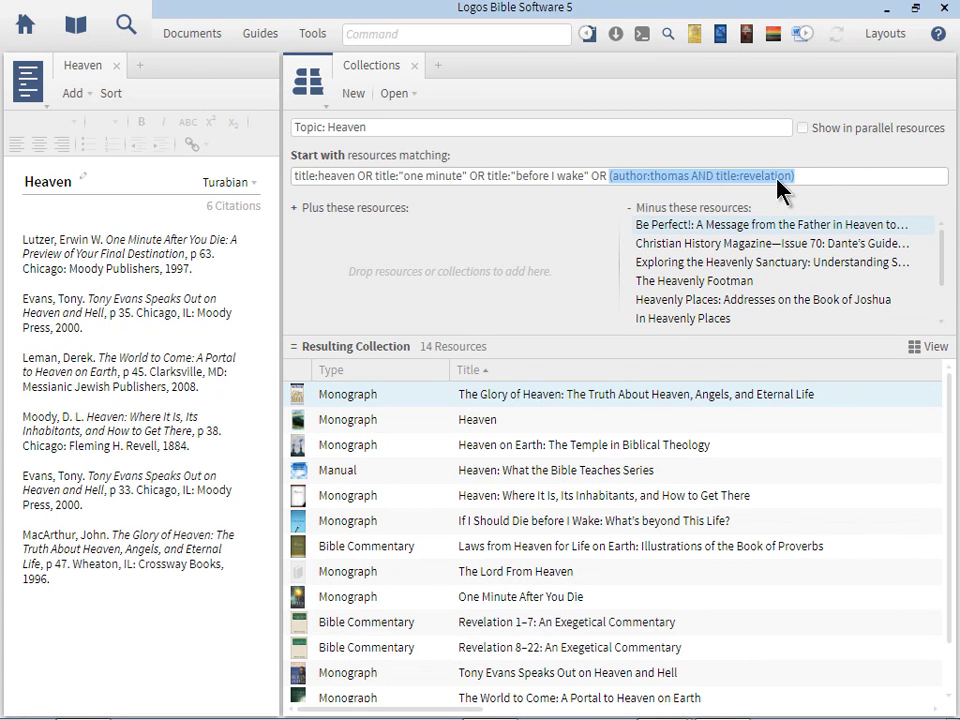
{"action": "left_click", "coordinate": [722, 176]}
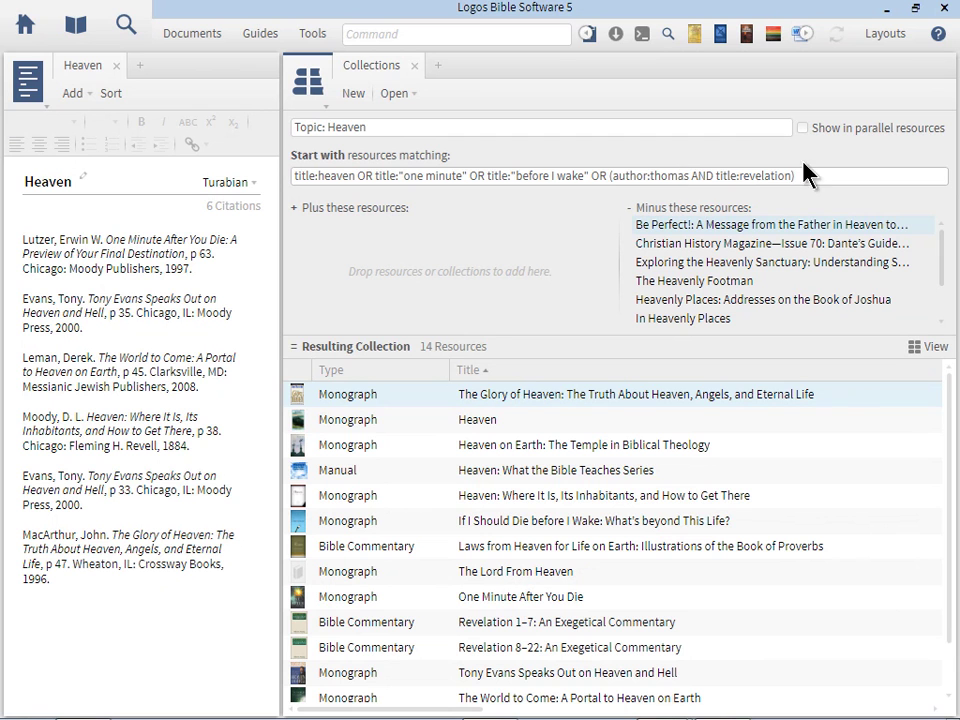
{"action": "left_click_drag", "start_coordinate": [951, 422], "coordinate": [943, 360]}
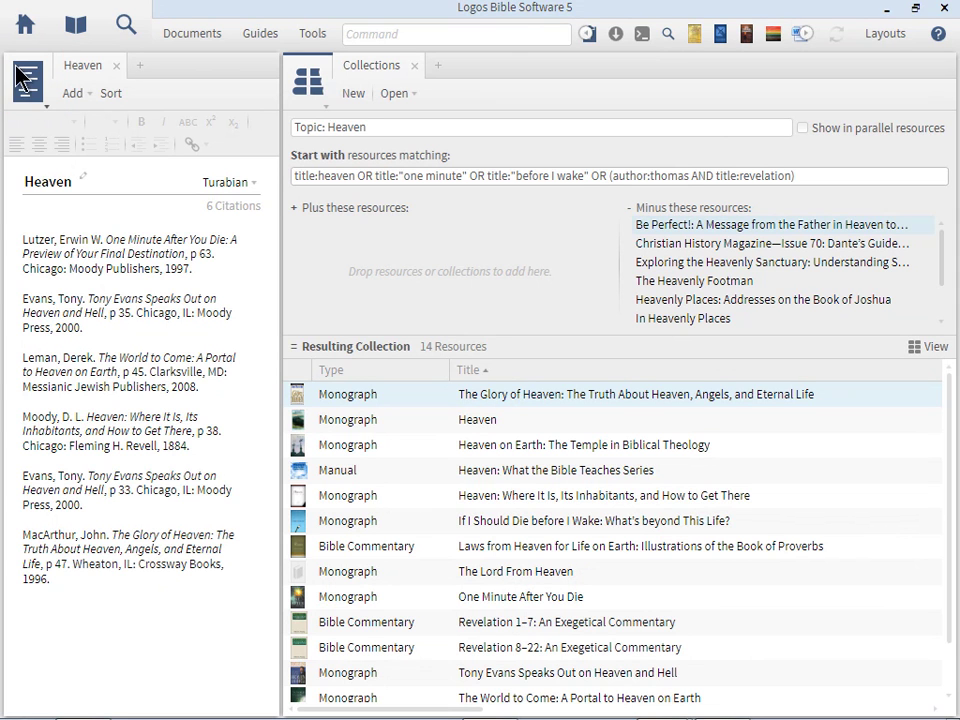
{"action": "left_click", "coordinate": [24, 82]}
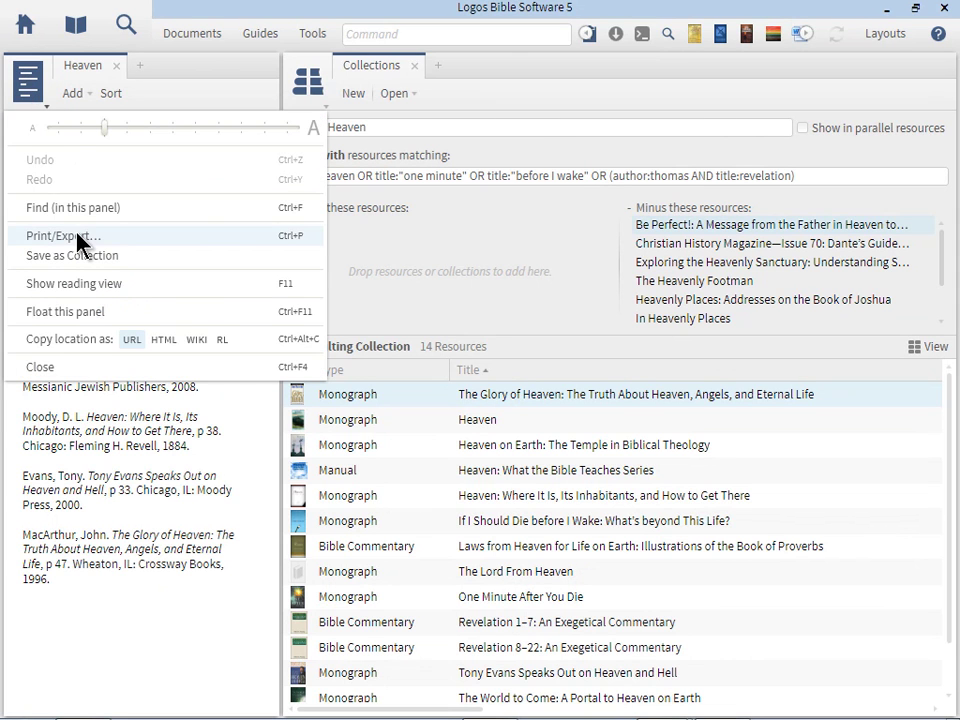
{"action": "key", "text": "Escape"}
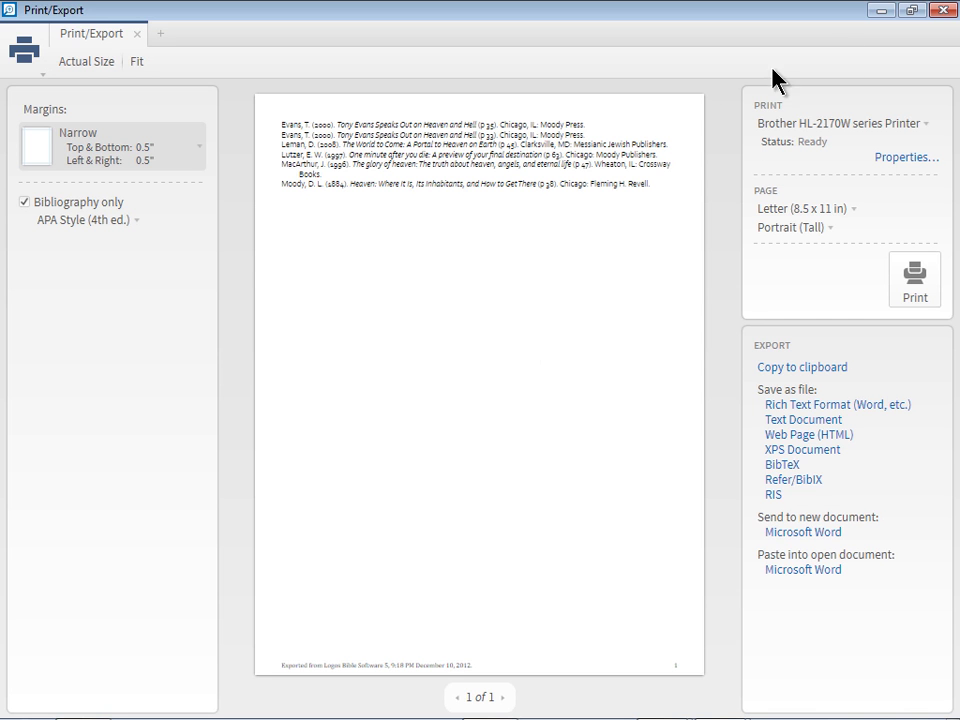
{"action": "left_click", "coordinate": [944, 12]}
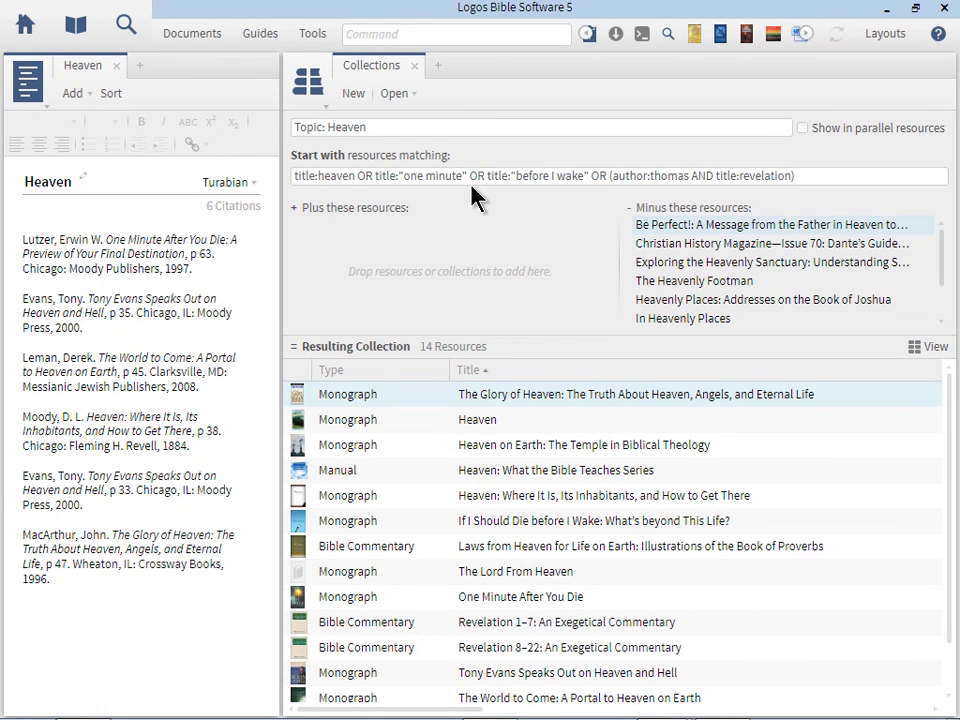
Close the Topic: Heaven collection and scroll through the Heaven guide's outline.
{"action": "left_click", "coordinate": [413, 65]}
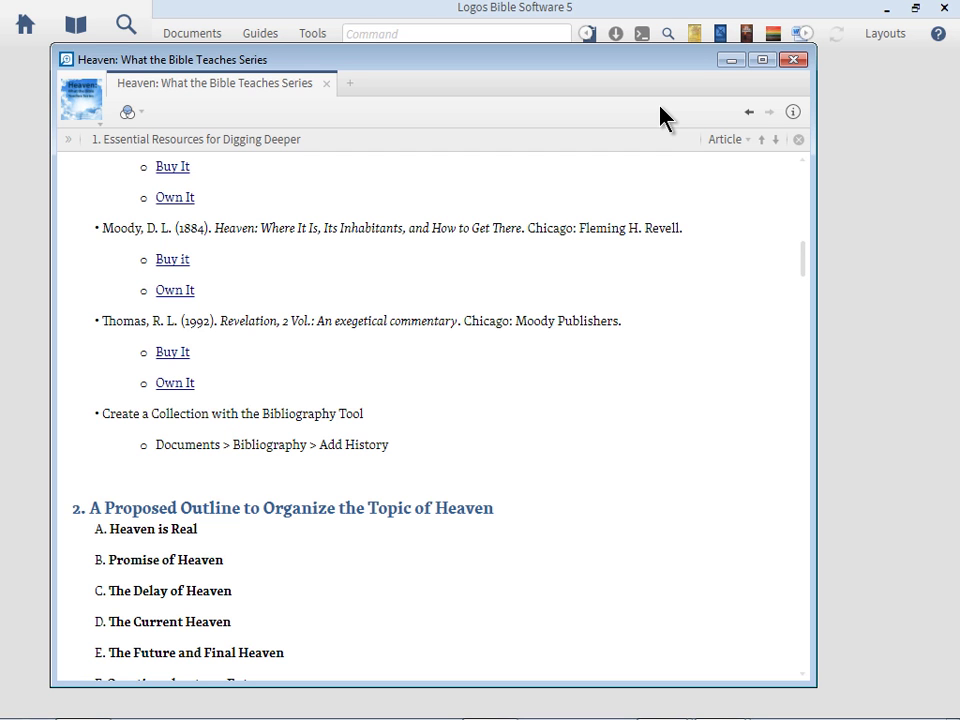
{"action": "scroll", "coordinate": [660, 118], "scroll_direction": "down", "scroll_amount": 5}
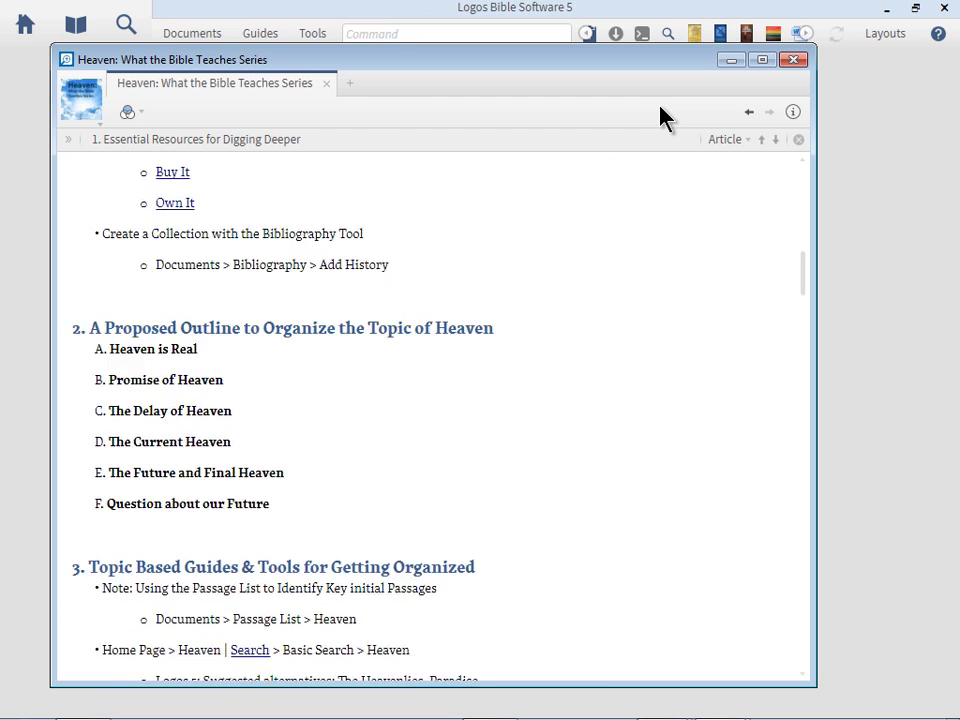
{"action": "scroll", "coordinate": [660, 118], "scroll_direction": "down", "scroll_amount": 2}
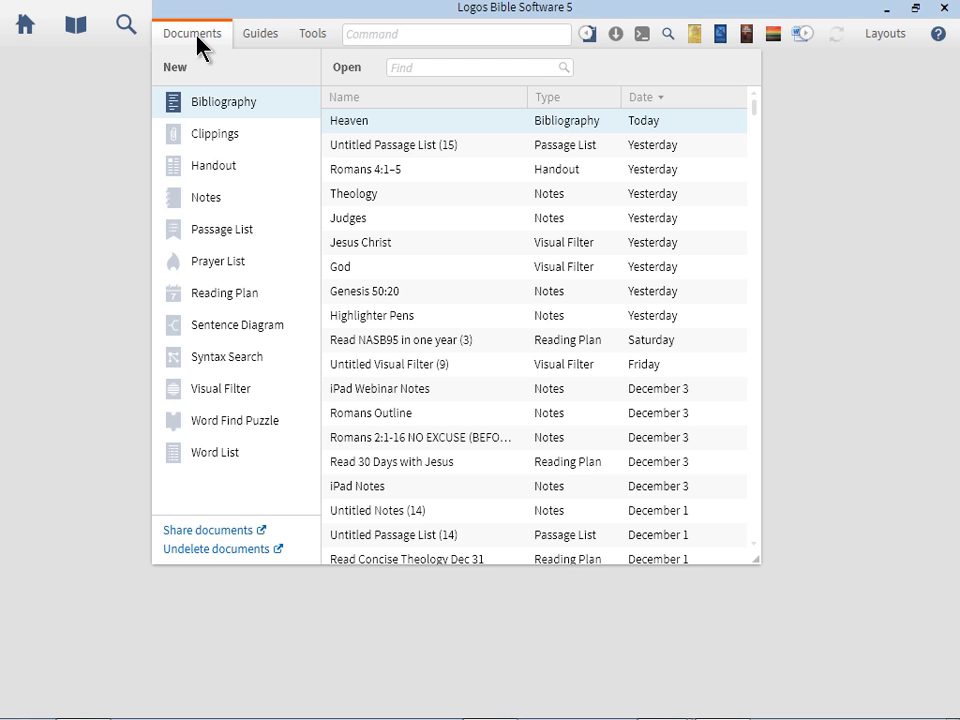
Create a new passage list titled 'Heaven' and briefly mark its title on screen.
{"action": "left_click", "coordinate": [288, 240]}
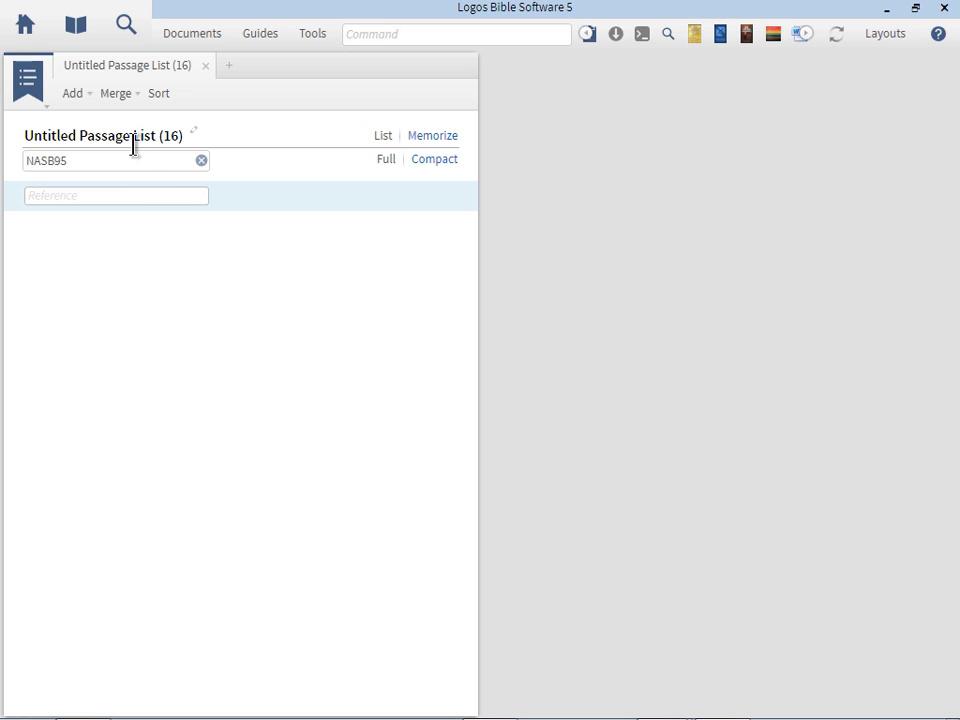
{"action": "left_click", "coordinate": [134, 140]}
{"action": "type", "text": "Heaven"}
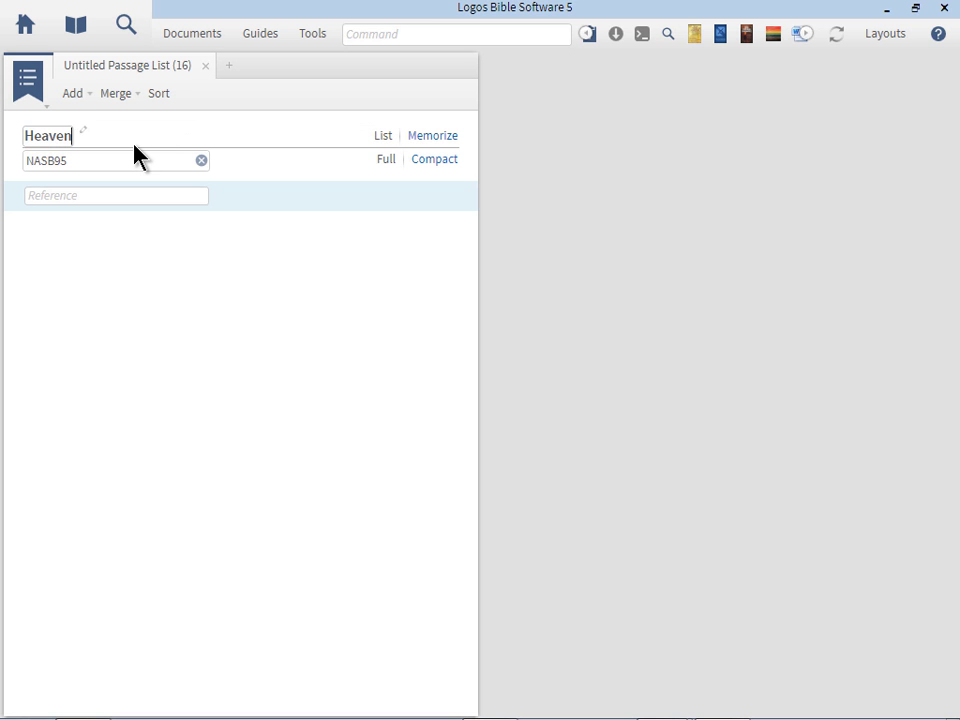
{"action": "key", "text": "Return"}
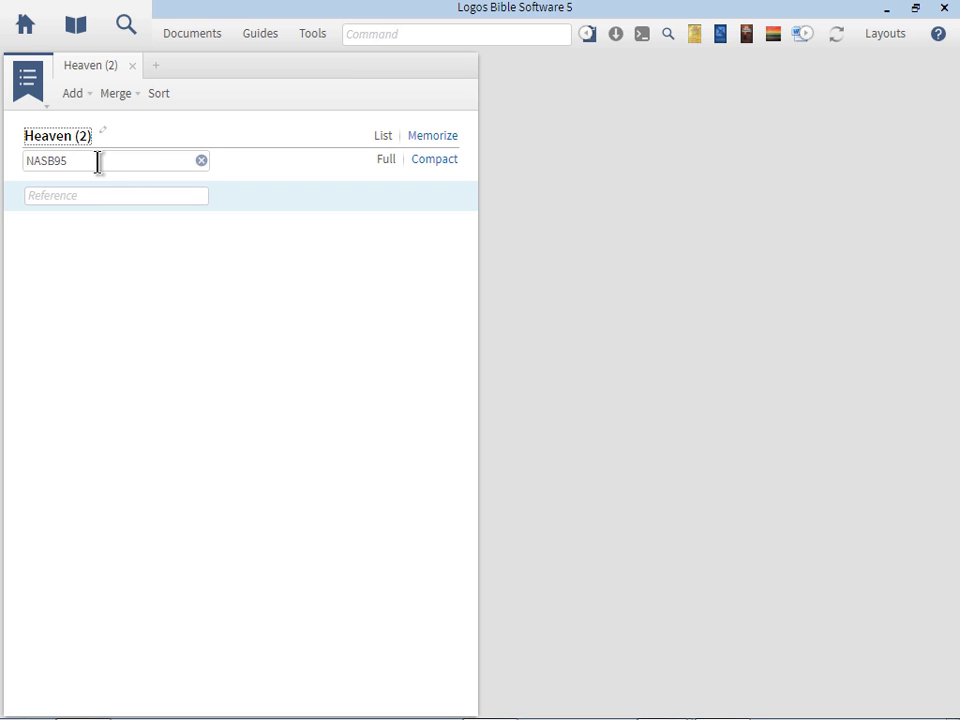
{"action": "mouse_move", "coordinate": [60, 150]}
{"action": "left_mouse_down"}
{"action": "mouse_move", "coordinate": [127, 150]}
{"action": "mouse_move", "coordinate": [95, 112]}
{"action": "mouse_move", "coordinate": [14, 135]}
{"action": "mouse_move", "coordinate": [86, 147]}
{"action": "left_mouse_up"}
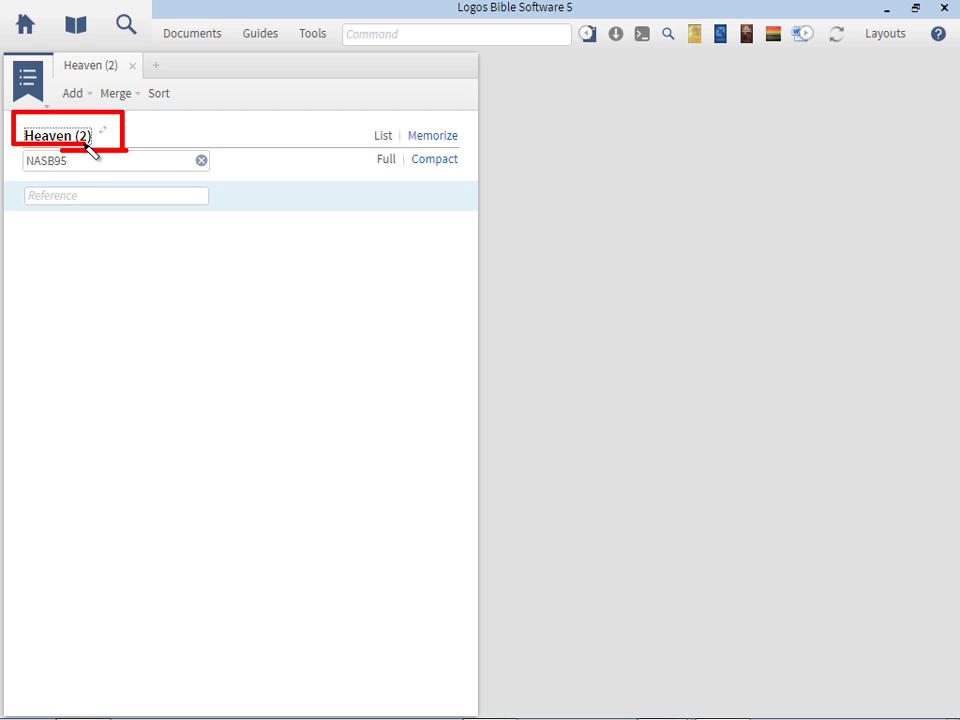
{"action": "key", "text": "Escape"}
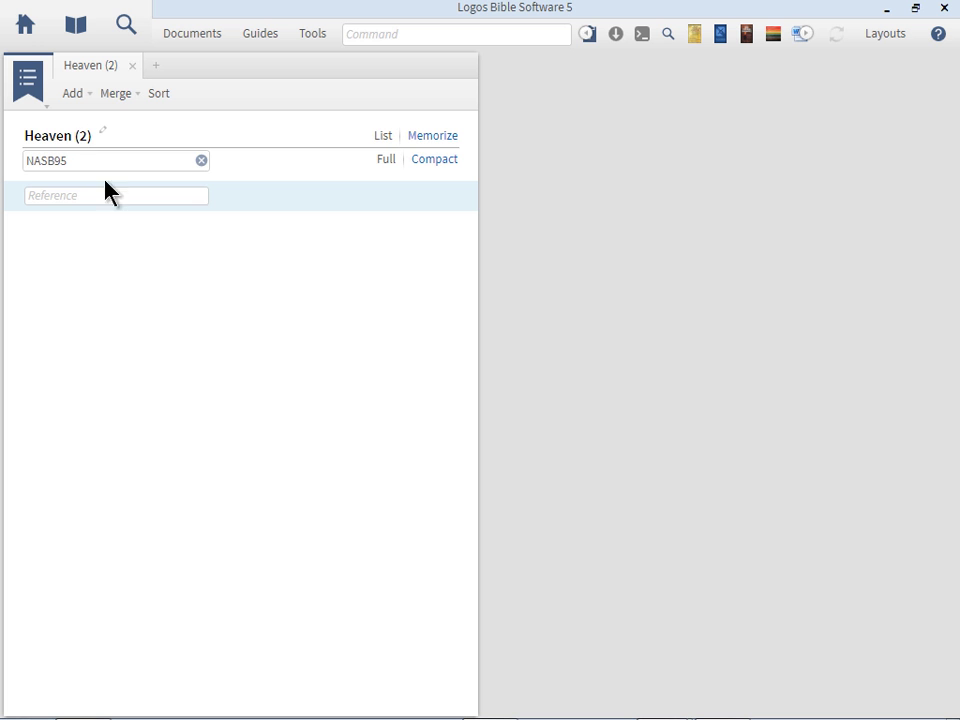
{"action": "left_click", "coordinate": [192, 33]}
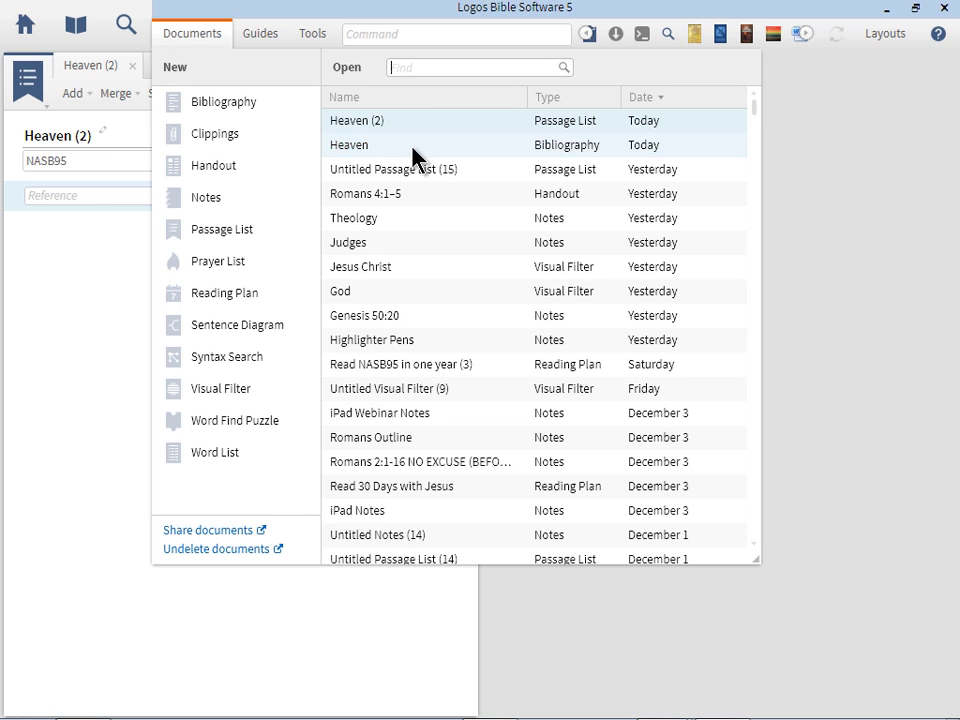
{"action": "left_click", "coordinate": [500, 158]}
{"action": "left_click", "coordinate": [58, 300]}
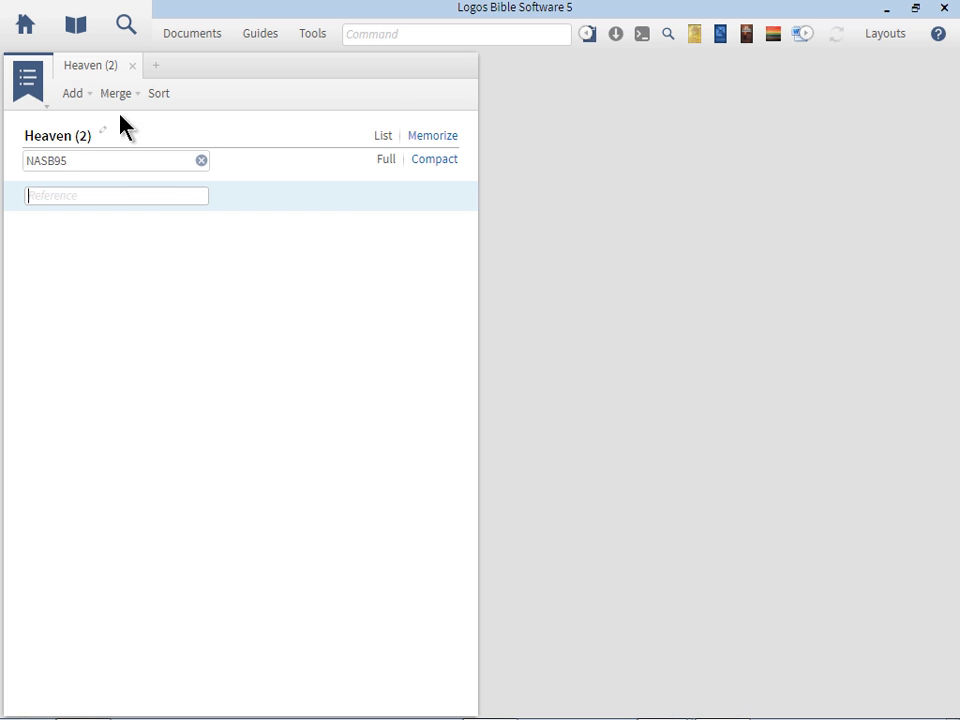
{"action": "left_click", "coordinate": [34, 25]}
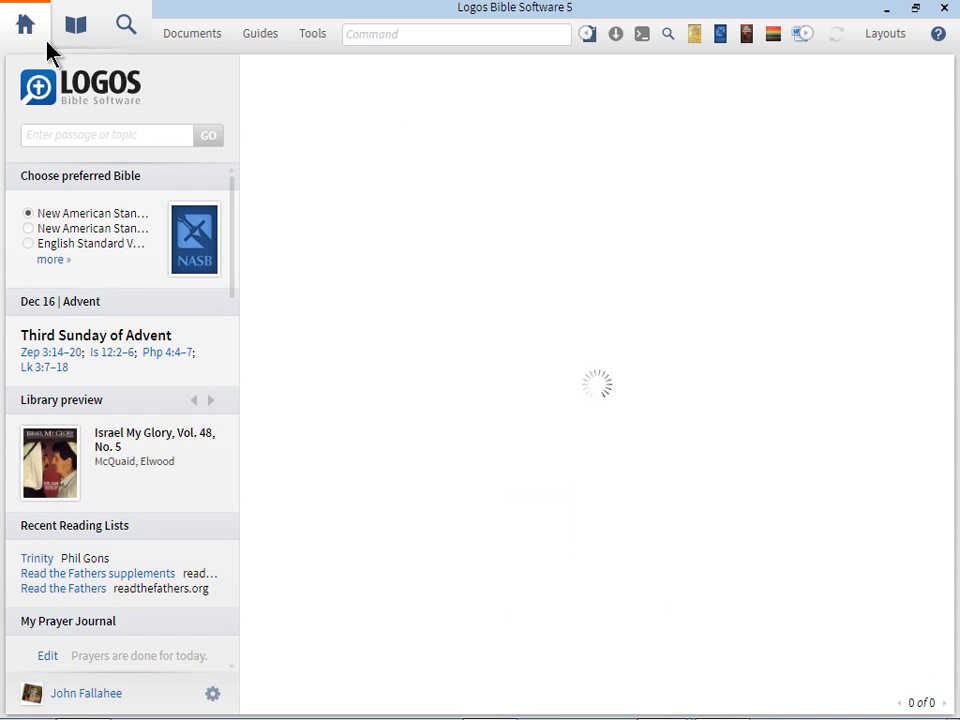
{"action": "left_click", "coordinate": [62, 135]}
{"action": "type", "text": "heaven"}
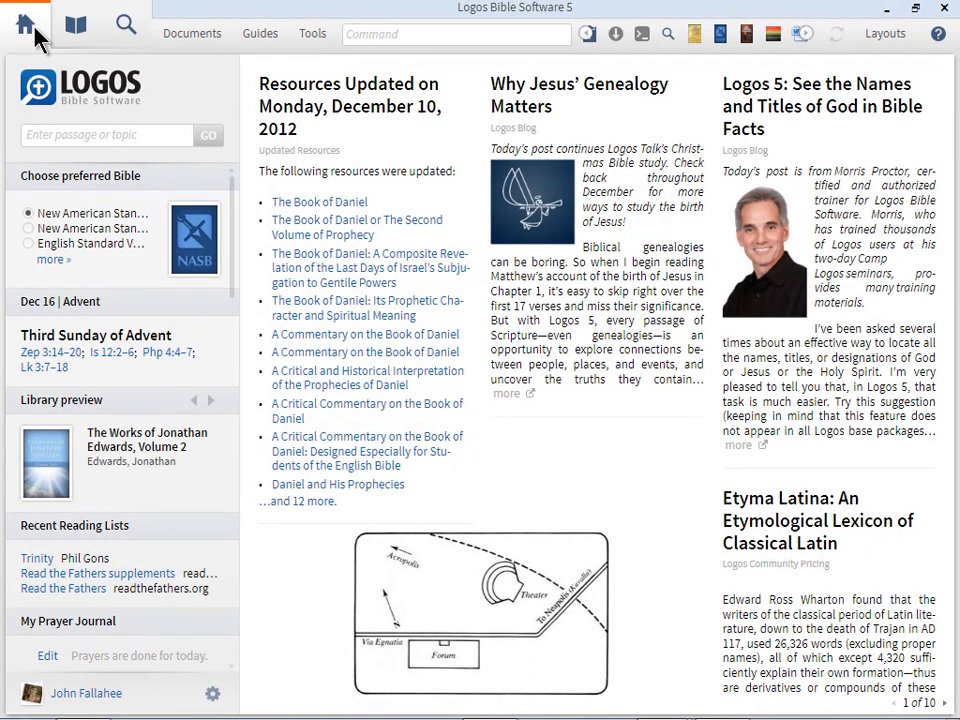
{"action": "left_click", "coordinate": [26, 24]}
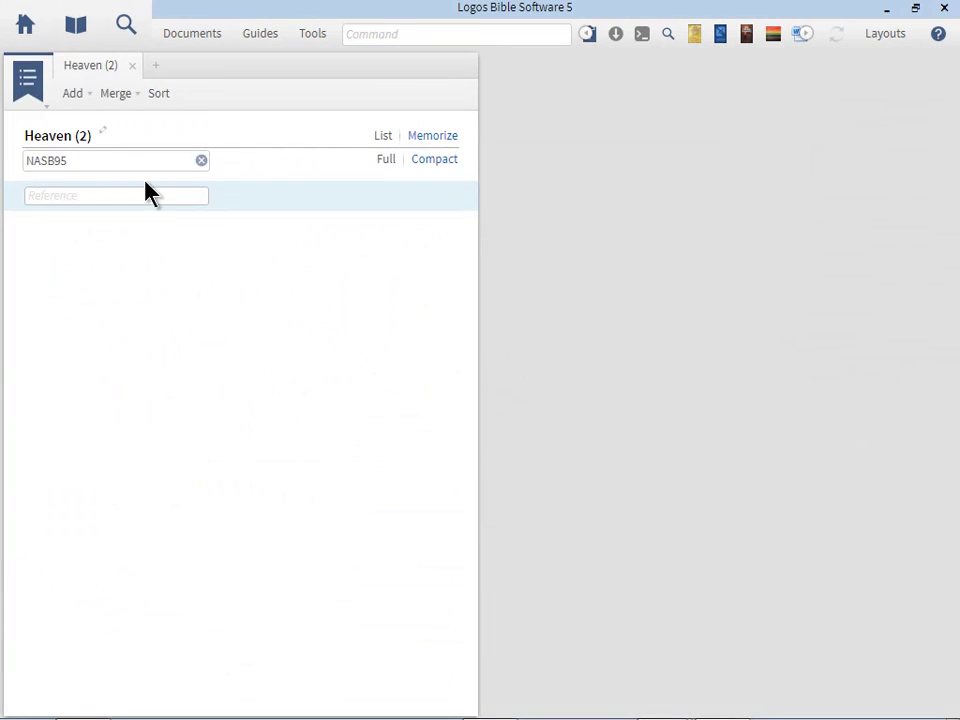
Open a new Search panel set to search All Text across the Entire Library.
{"action": "left_click", "coordinate": [126, 24]}
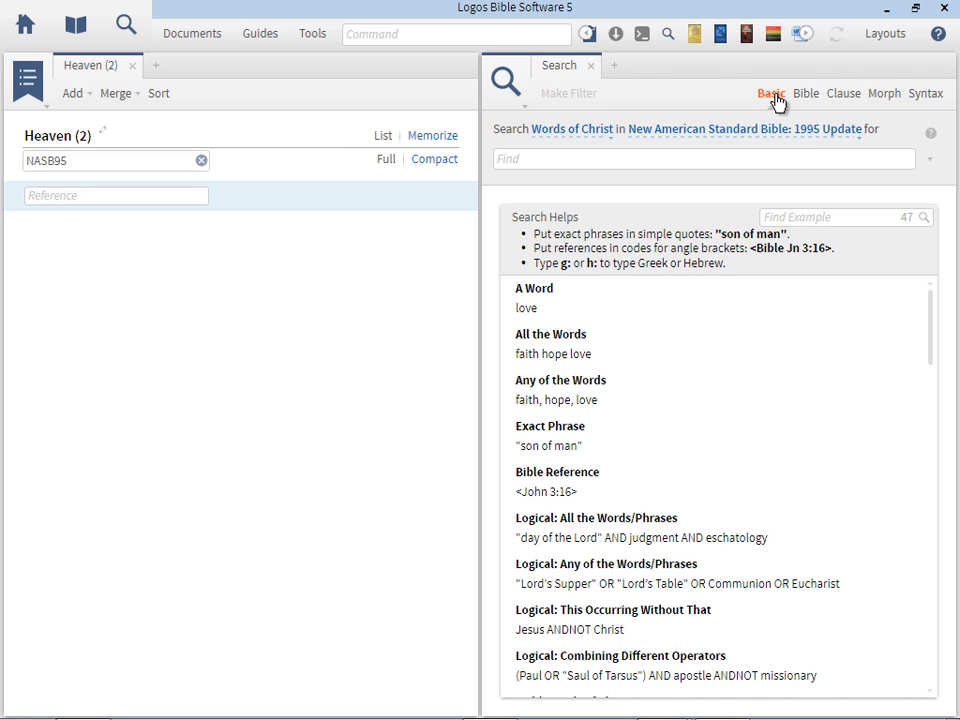
{"action": "left_click", "coordinate": [685, 137]}
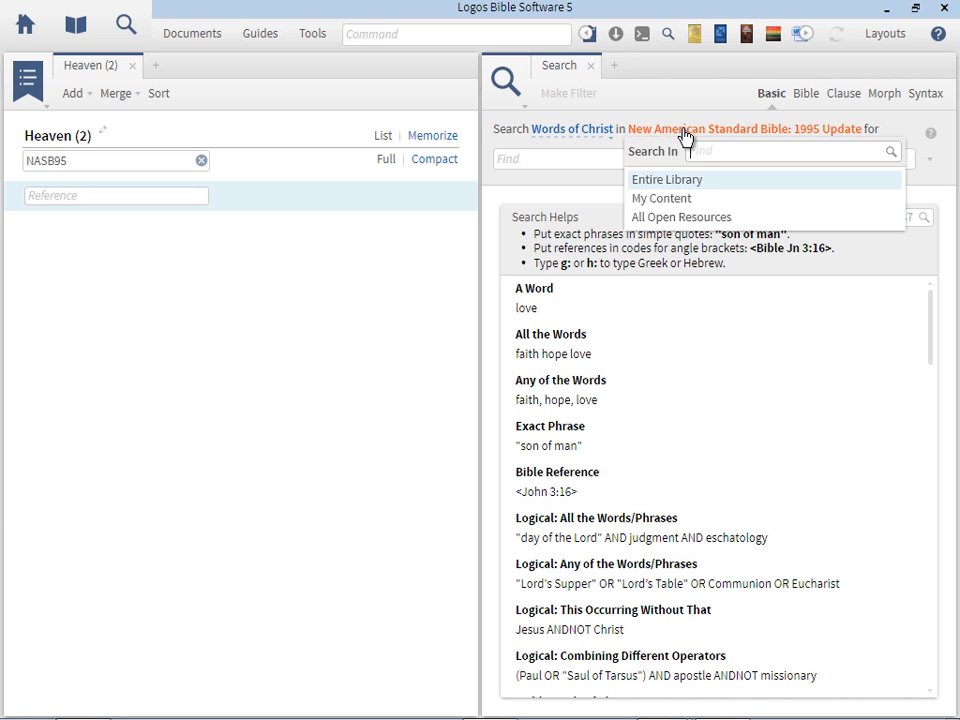
{"action": "left_click", "coordinate": [680, 182]}
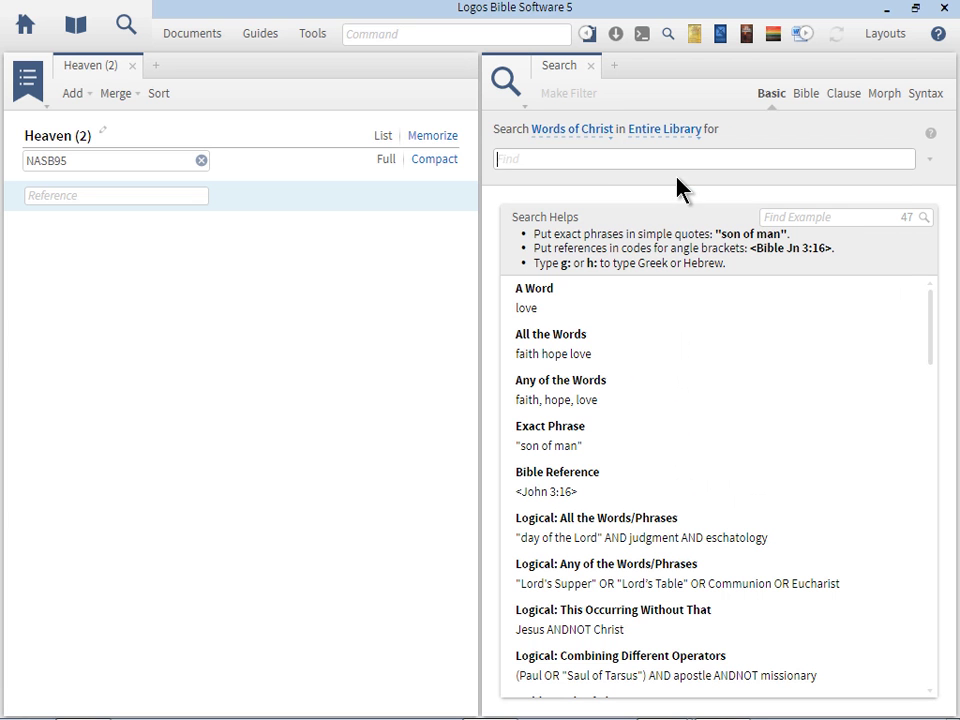
{"action": "left_click", "coordinate": [571, 130]}
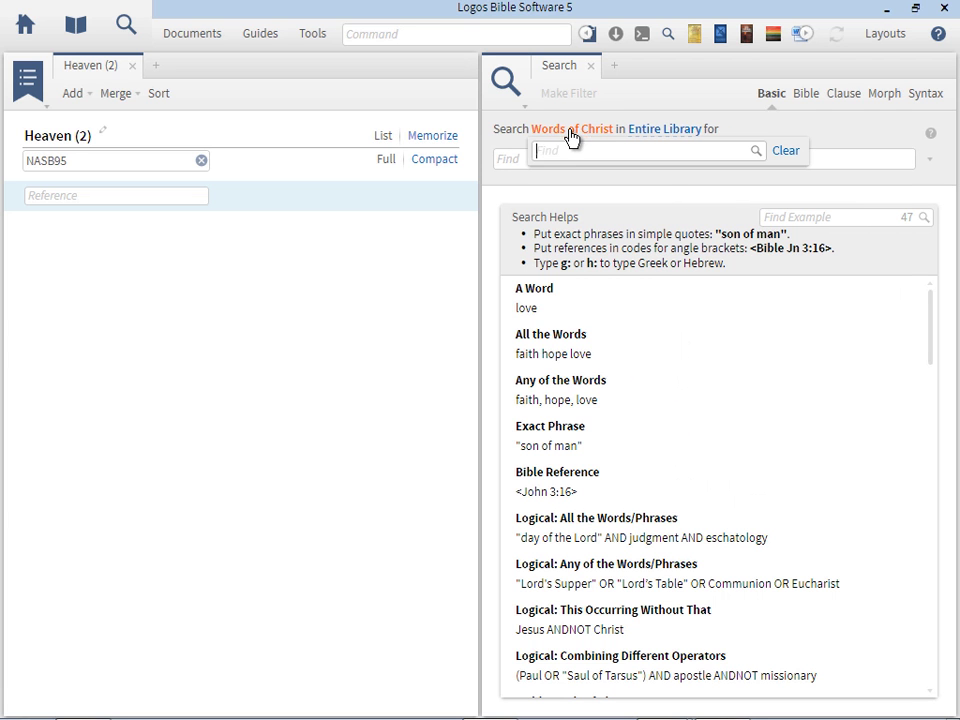
{"action": "left_click", "coordinate": [552, 180]}
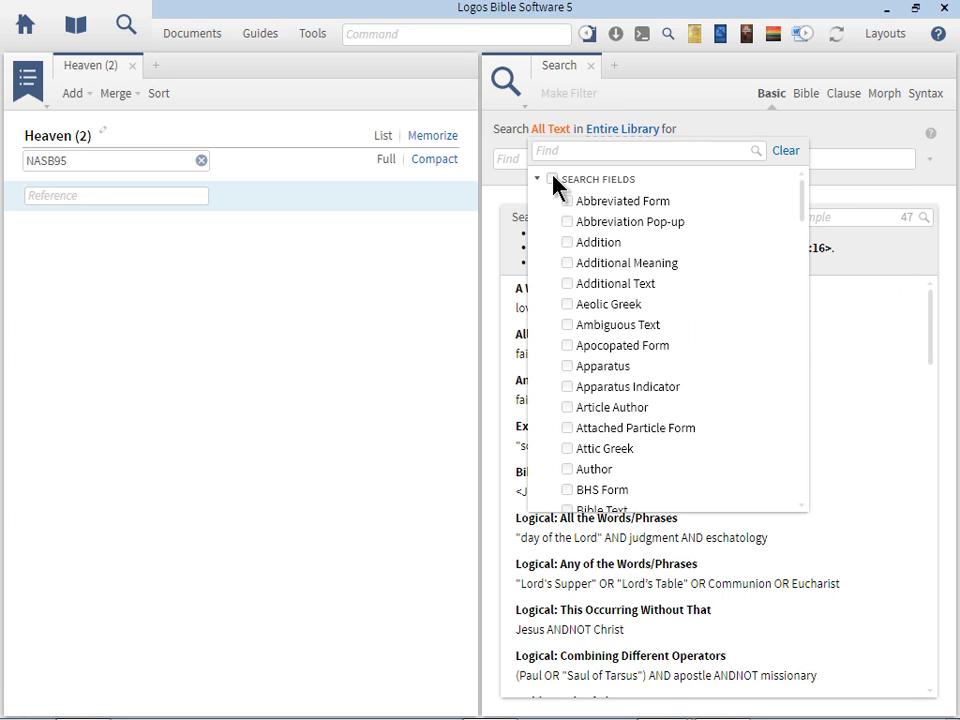
{"action": "left_click", "coordinate": [538, 180]}
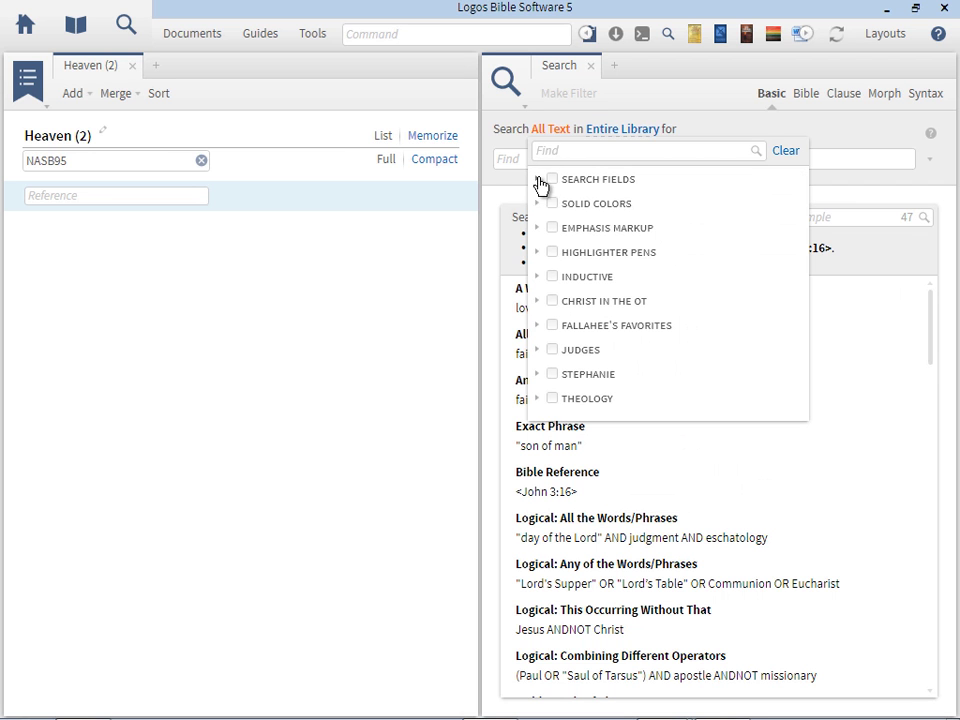
Search for 'heaven', collapse Library Results and expand the Heaven topic section.
{"action": "left_click", "coordinate": [709, 137]}
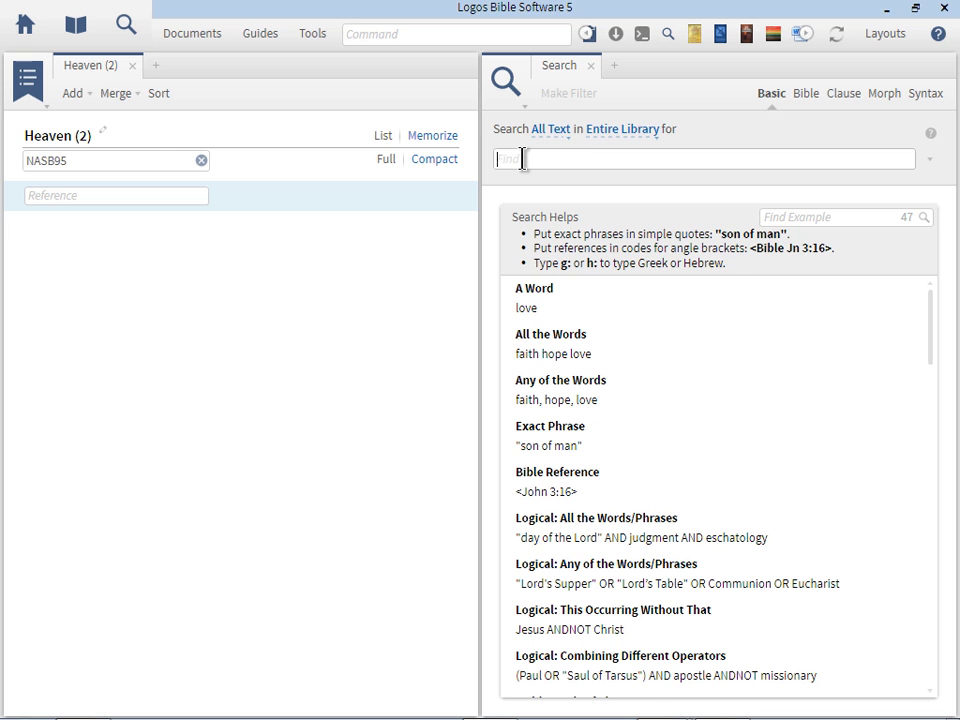
{"action": "type", "text": "heaven"}
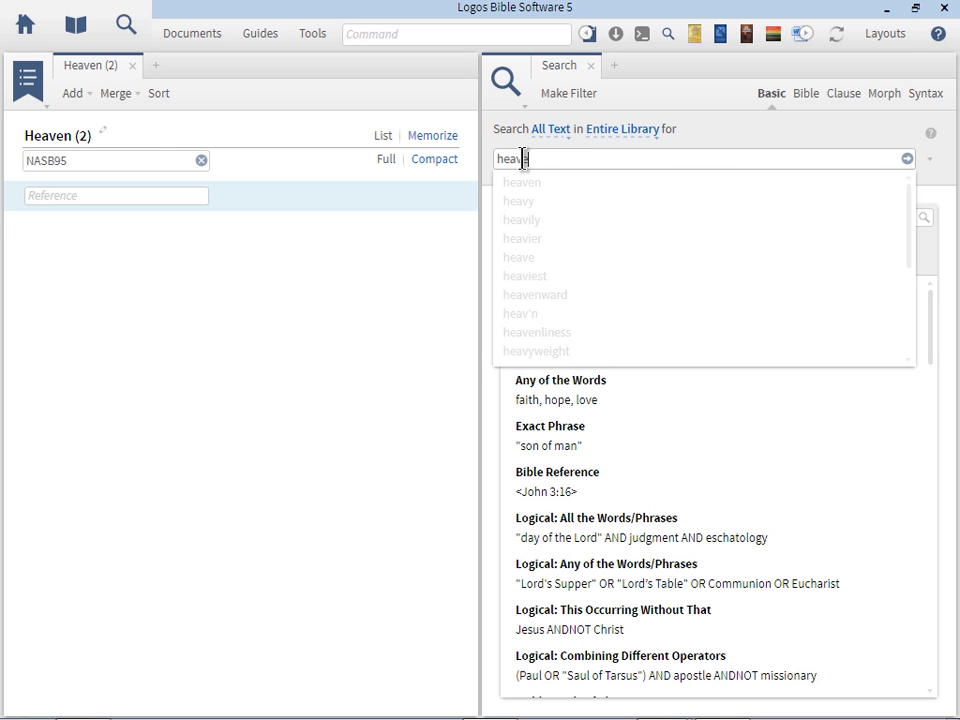
{"action": "left_click", "coordinate": [542, 189]}
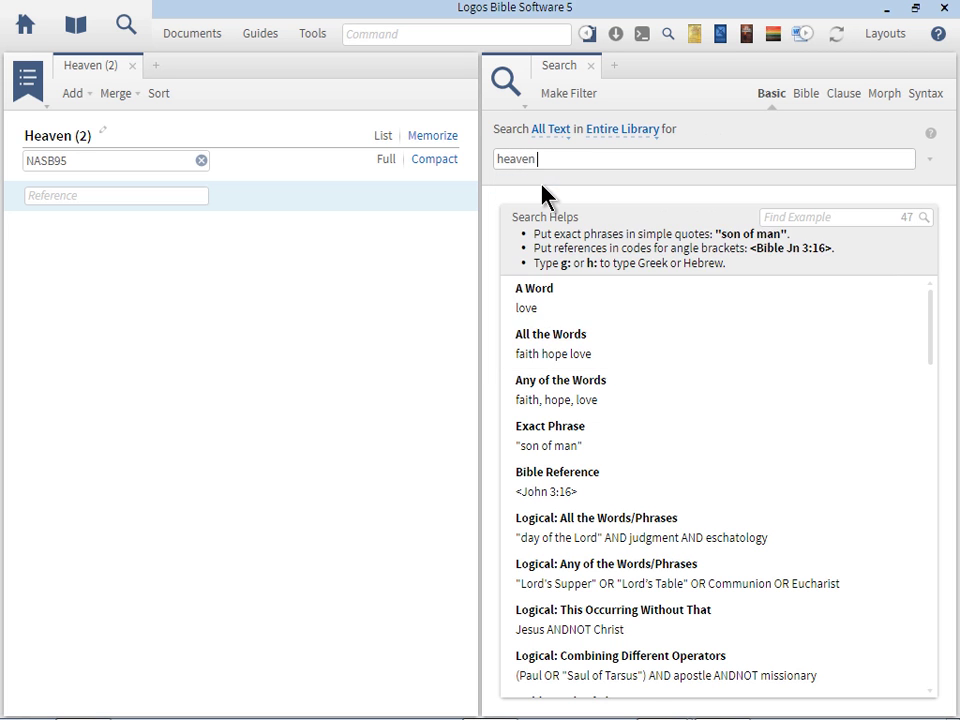
{"action": "key", "text": "Return"}
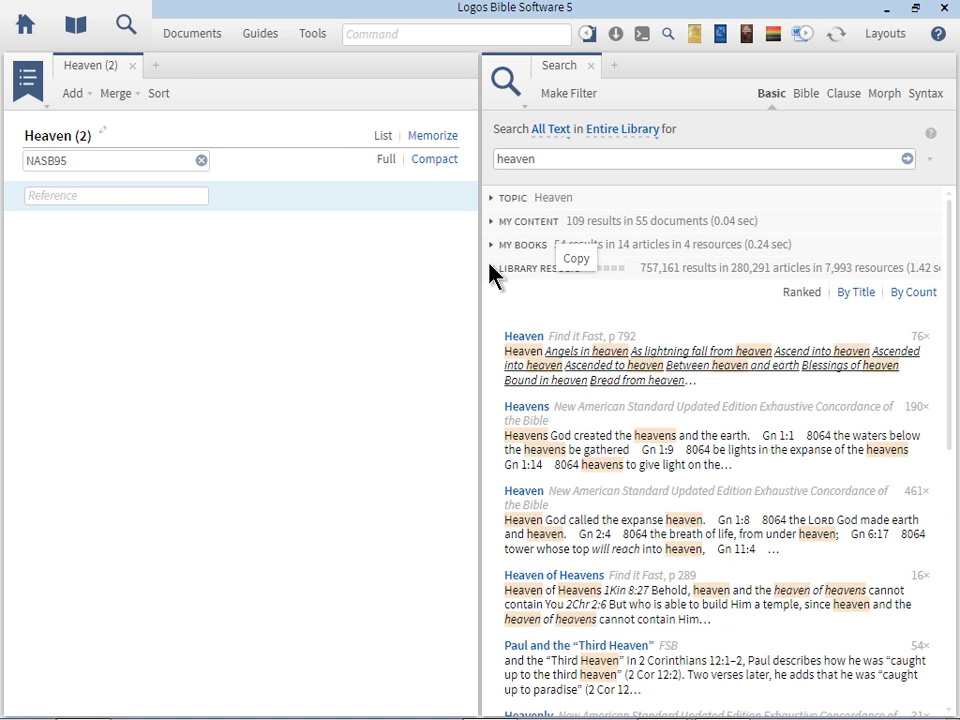
{"action": "left_click", "coordinate": [491, 270]}
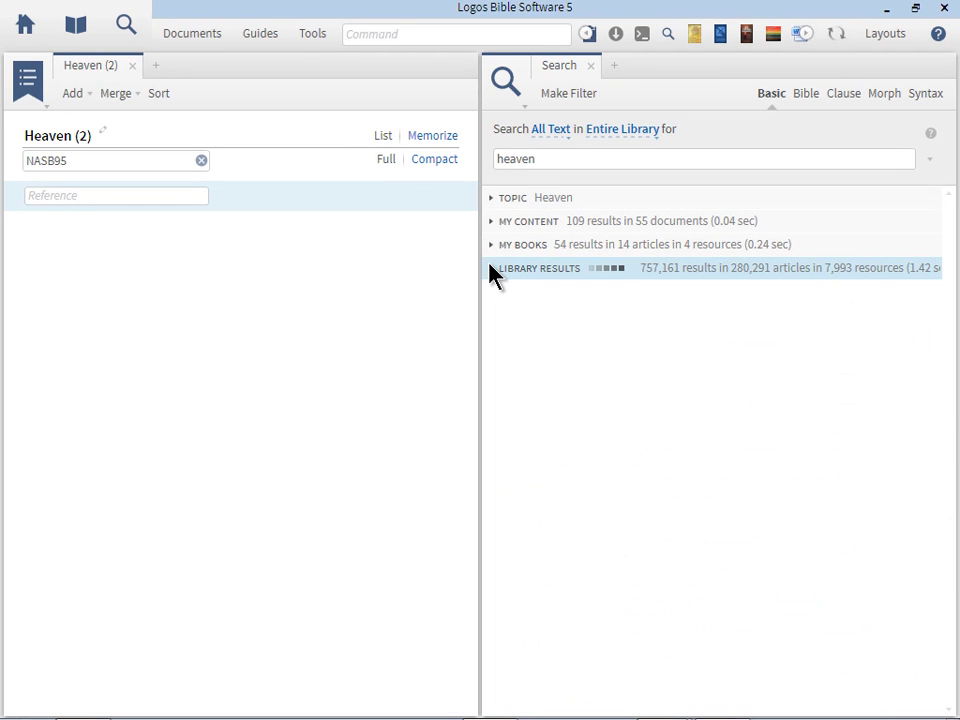
{"action": "left_click", "coordinate": [491, 198]}
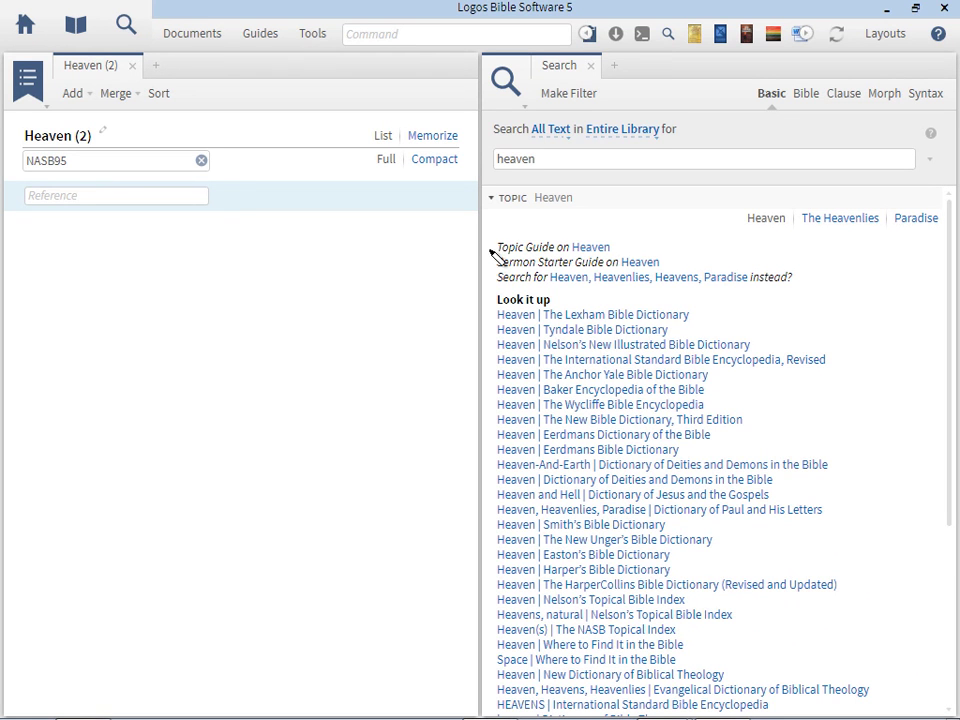
Underline the Topic Guide, Sermon Starter Guide and suggested searches, then scroll through the topic results.
{"action": "left_click_drag", "start_coordinate": [460, 253], "coordinate": [603, 253]}
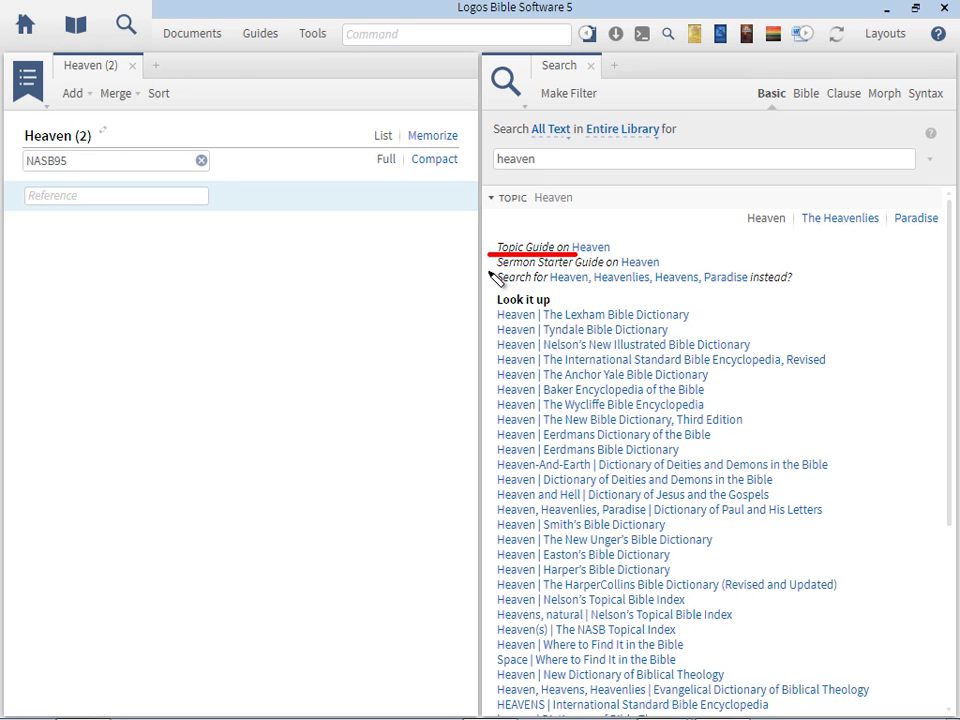
{"action": "left_click_drag", "start_coordinate": [488, 269], "coordinate": [566, 270]}
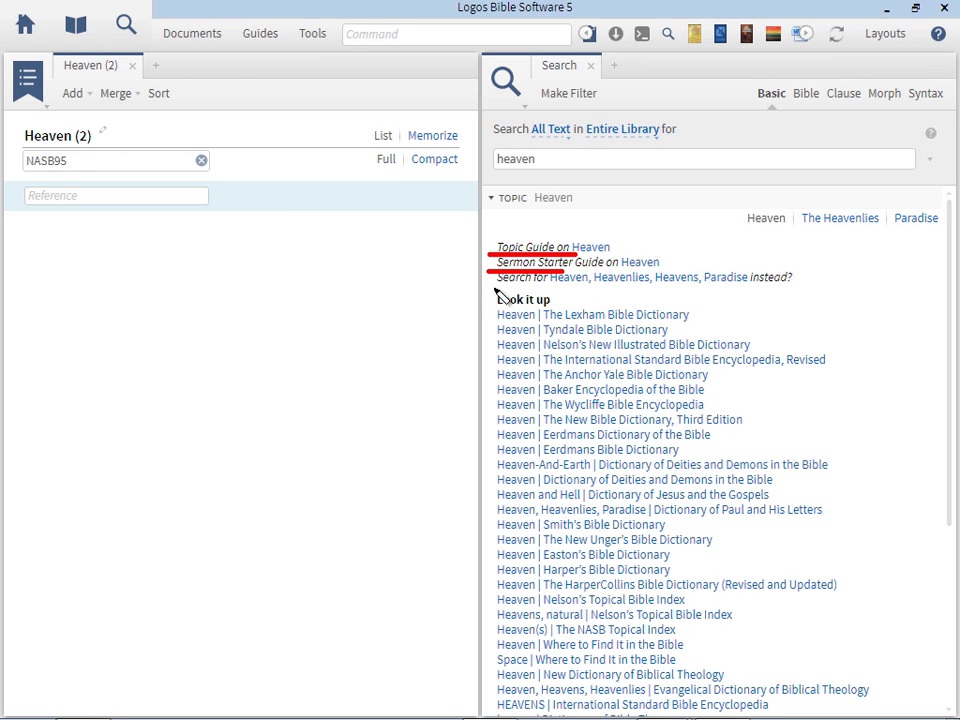
{"action": "left_click_drag", "start_coordinate": [492, 287], "coordinate": [793, 287]}
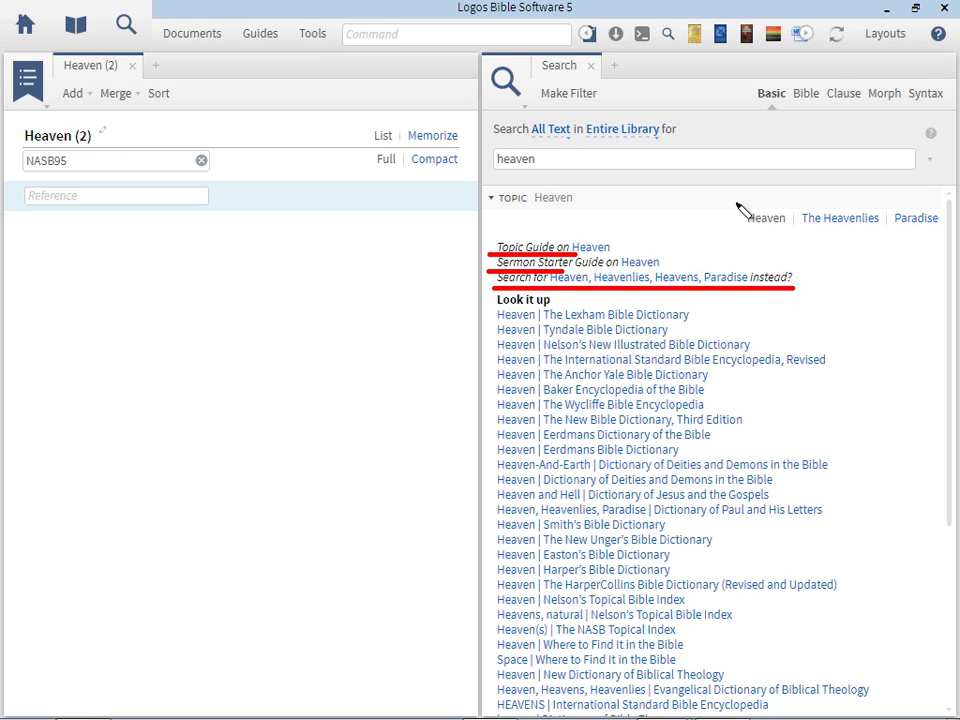
{"action": "mouse_move", "coordinate": [737, 207]}
{"action": "left_mouse_down"}
{"action": "mouse_move", "coordinate": [738, 243]}
{"action": "mouse_move", "coordinate": [944, 240]}
{"action": "mouse_move", "coordinate": [944, 188]}
{"action": "mouse_move", "coordinate": [720, 188]}
{"action": "mouse_move", "coordinate": [718, 220]}
{"action": "left_mouse_up"}
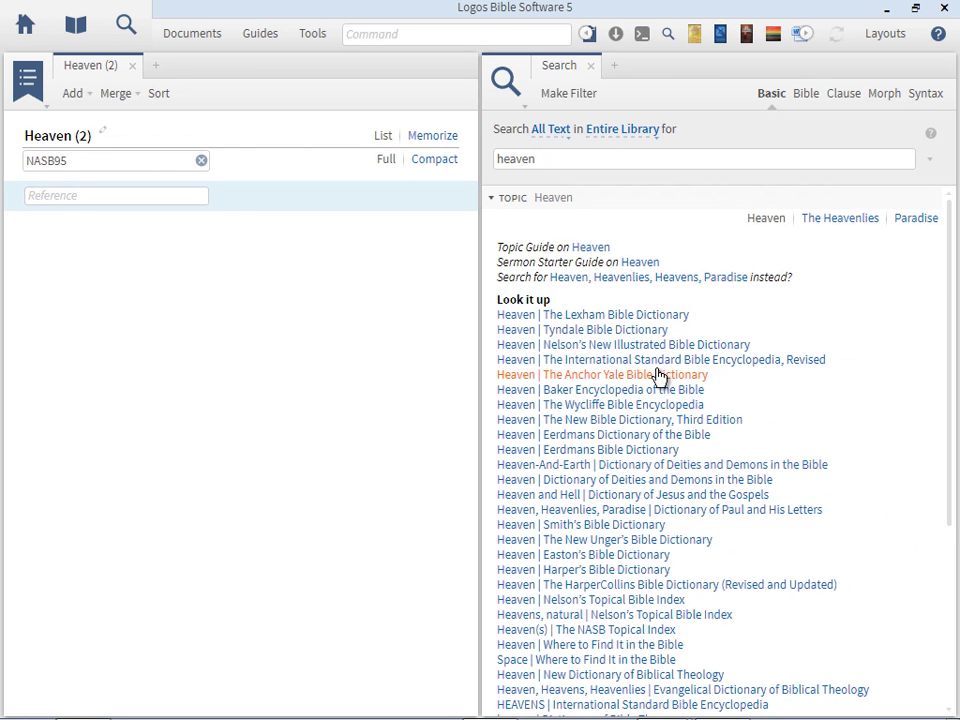
{"action": "left_click_drag", "start_coordinate": [949, 294], "coordinate": [950, 355]}
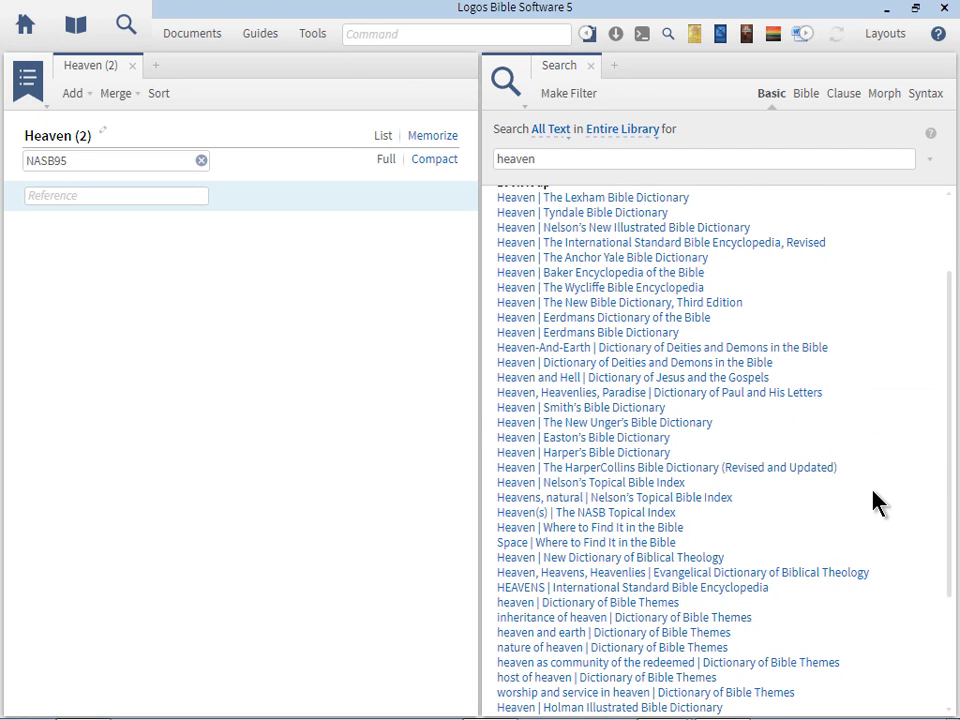
{"action": "mouse_move", "coordinate": [744, 403]}
{"action": "mouse_move", "coordinate": [677, 540]}
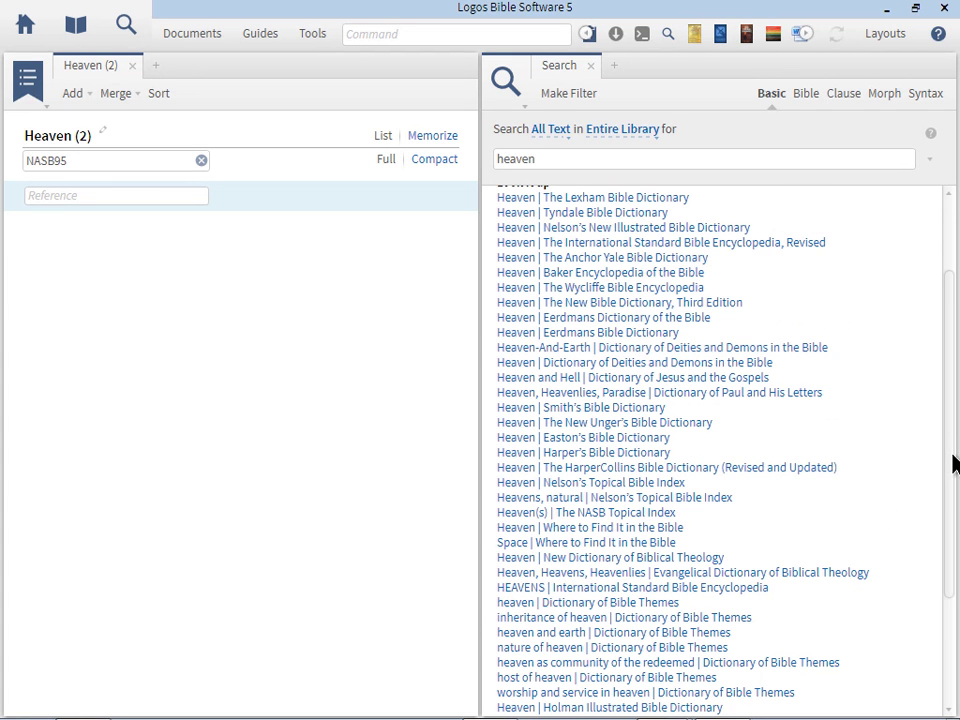
{"action": "left_click_drag", "start_coordinate": [947, 453], "coordinate": [947, 574]}
{"action": "mouse_move", "coordinate": [632, 624]}
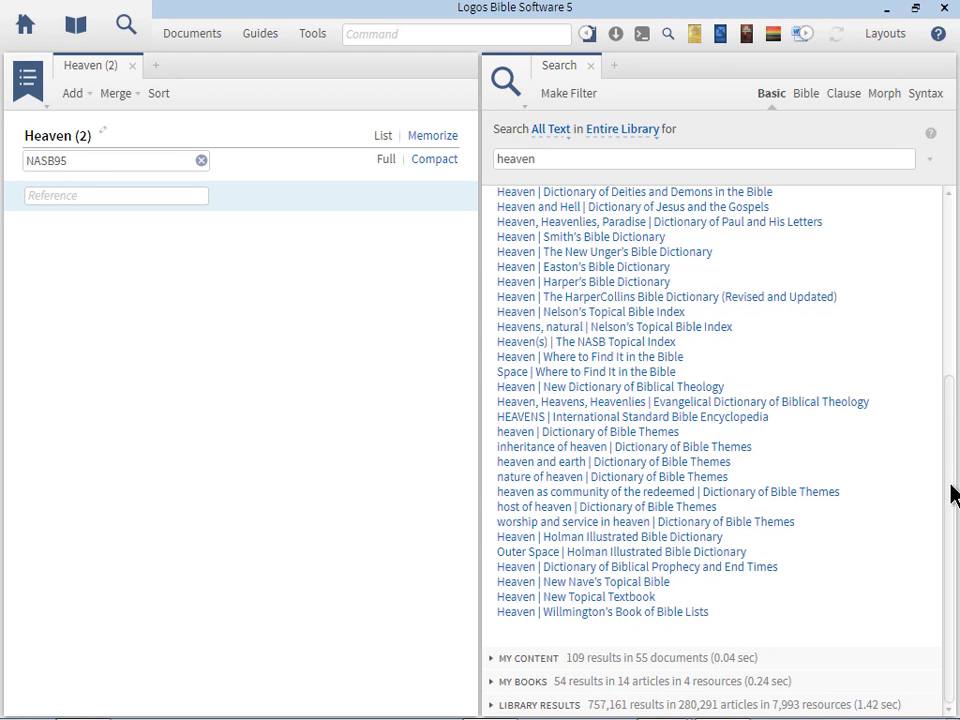
{"action": "left_click_drag", "start_coordinate": [953, 493], "coordinate": [954, 313]}
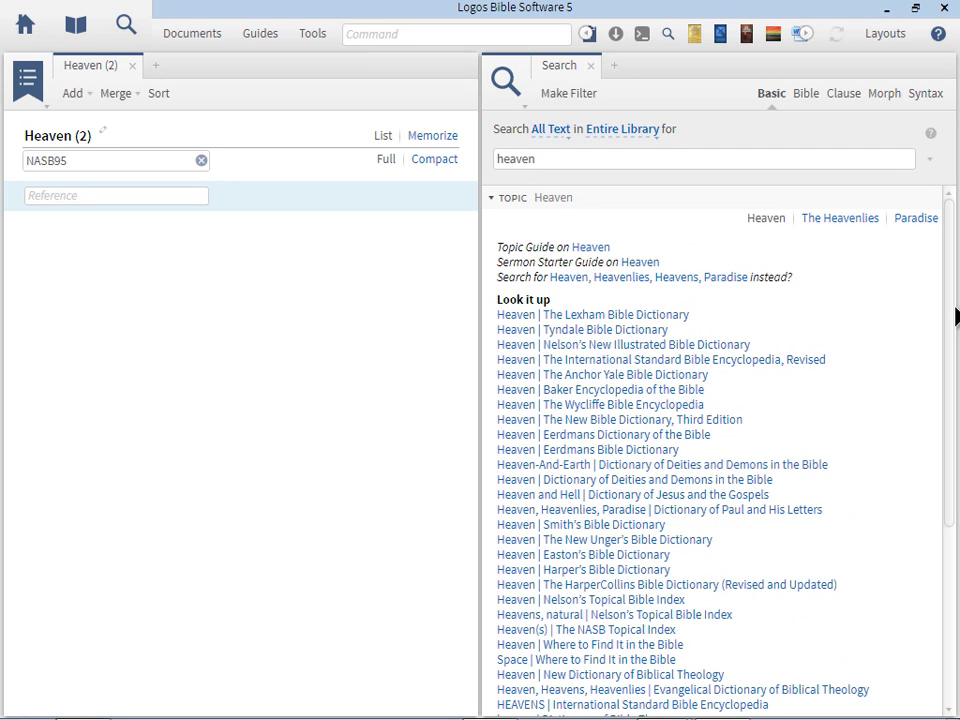
{"action": "left_click", "coordinate": [27, 27]}
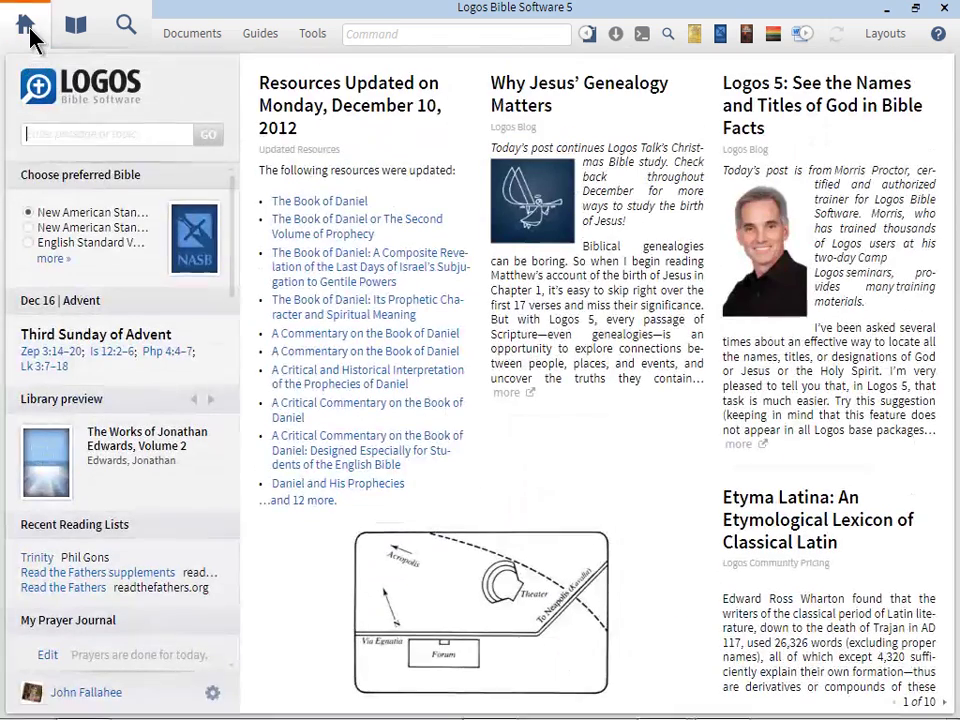
{"action": "type", "text": "heaven"}
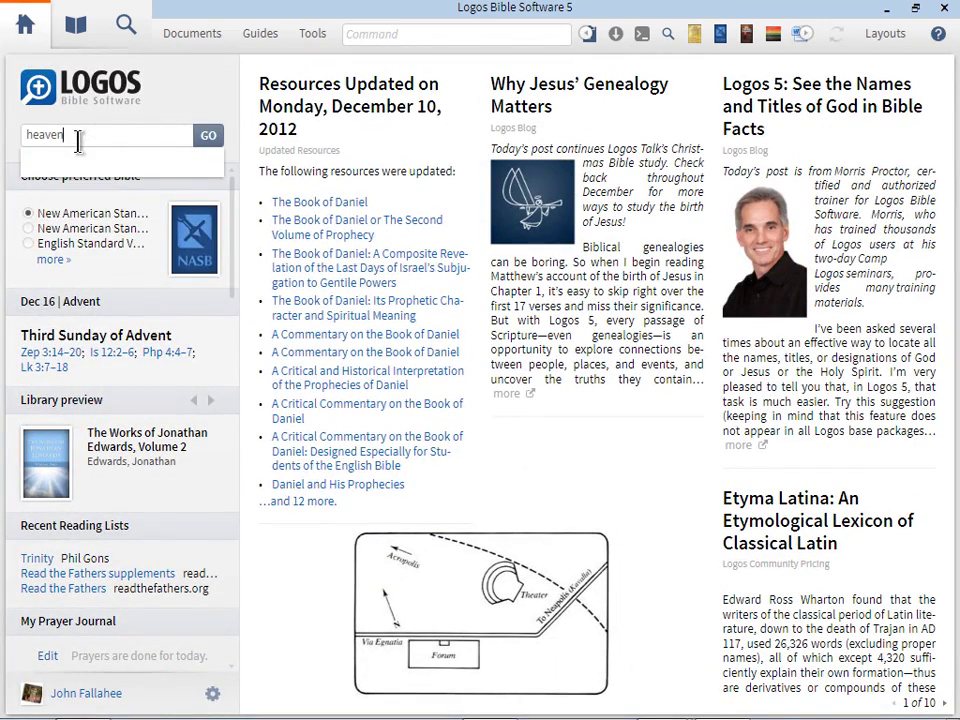
{"action": "left_click", "coordinate": [208, 138]}
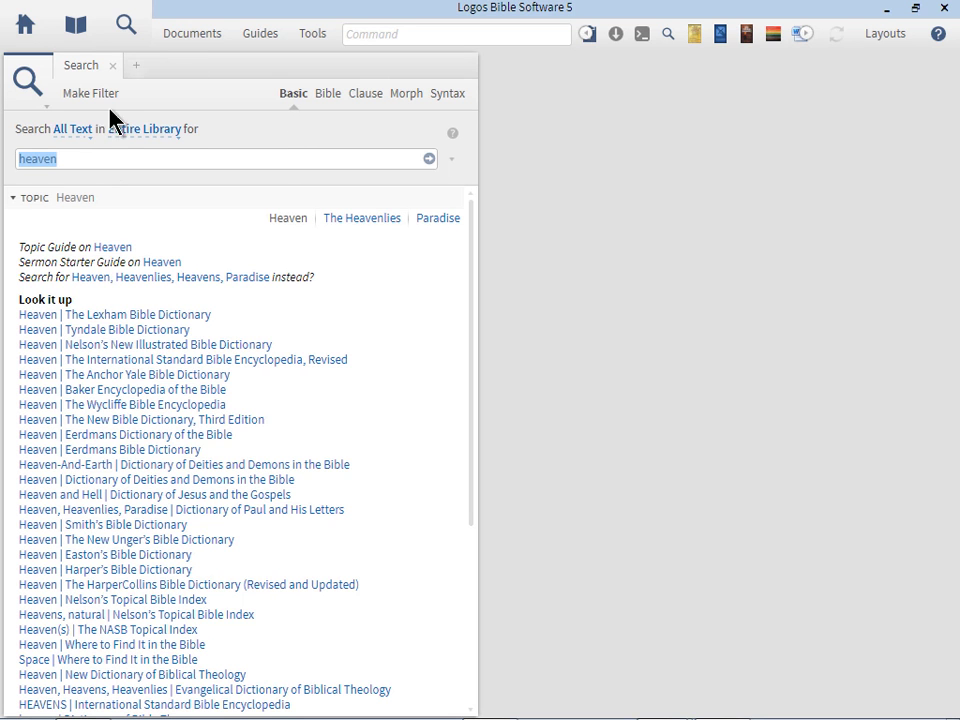
Find 'heaven' among saved documents and reopen the Heaven (2) passage list.
{"action": "left_click", "coordinate": [186, 43]}
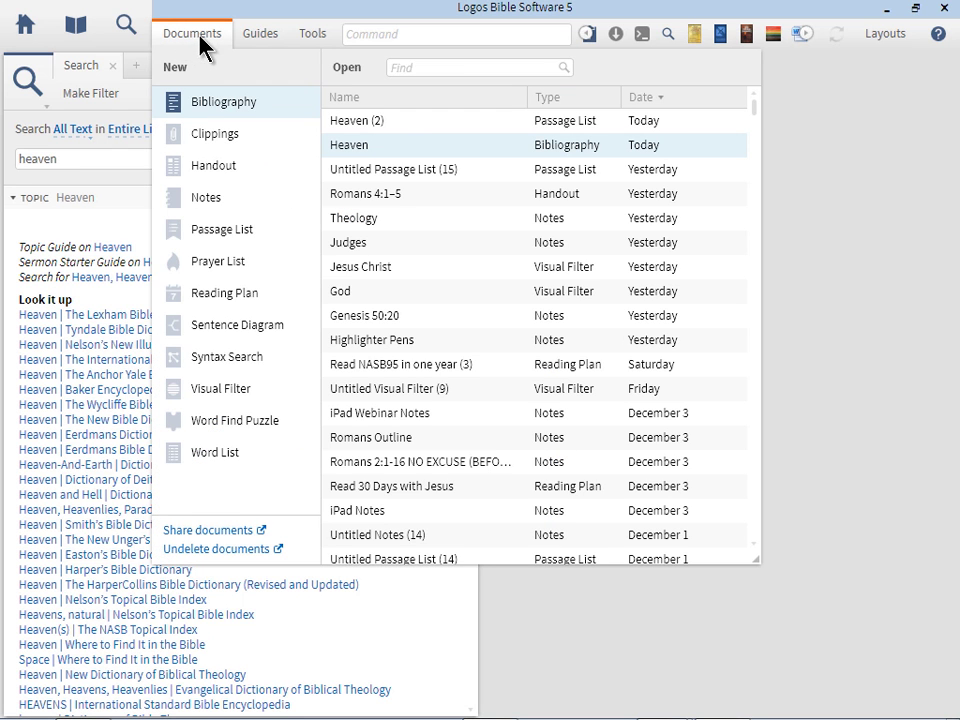
{"action": "left_click", "coordinate": [430, 75]}
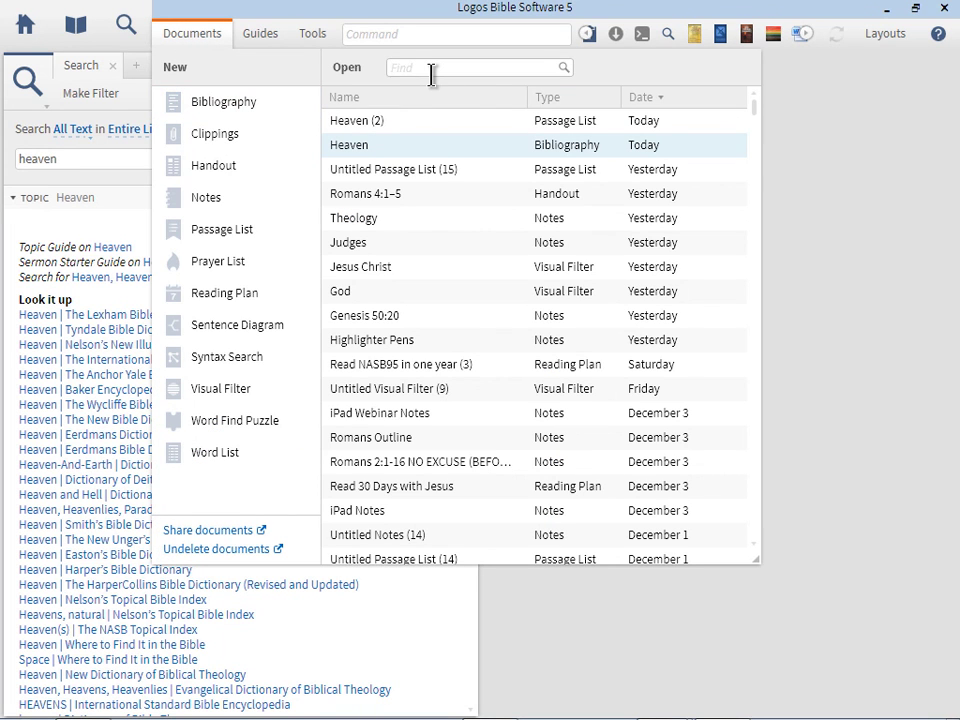
{"action": "type", "text": "heaven"}
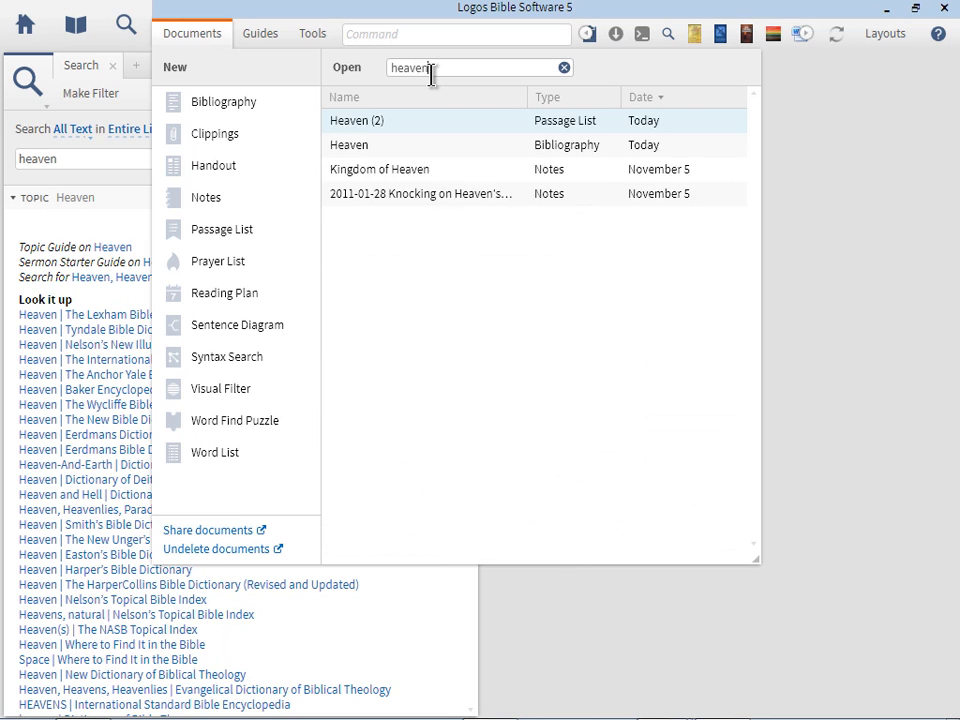
{"action": "left_click", "coordinate": [352, 122]}
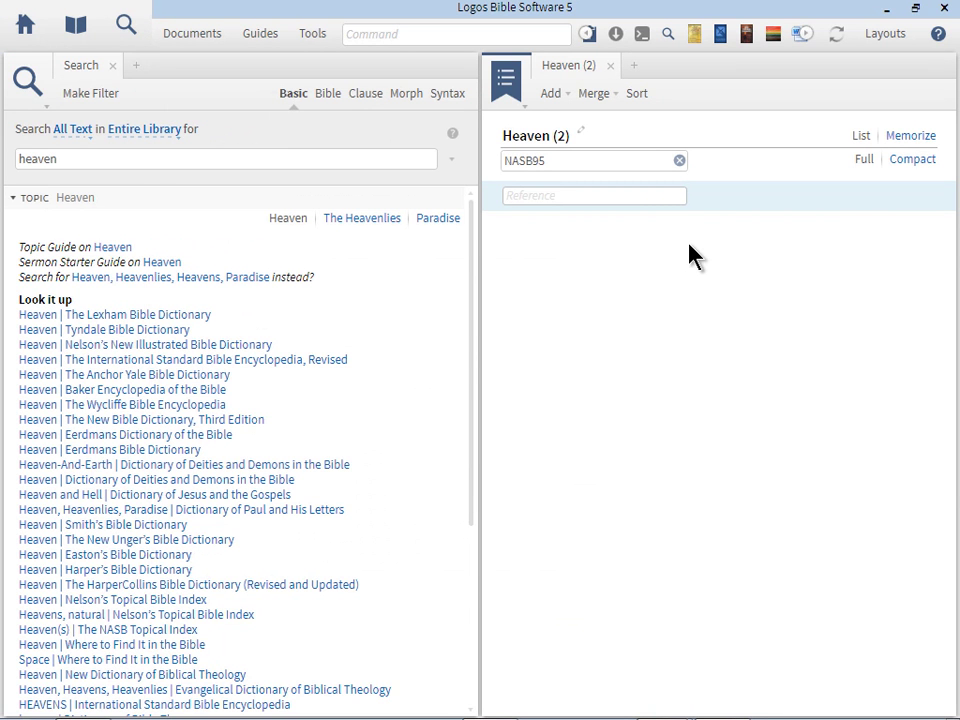
Open the Heaven: What the Bible Teaches Series document and float it in its own window.
{"action": "left_click", "coordinate": [588, 38]}
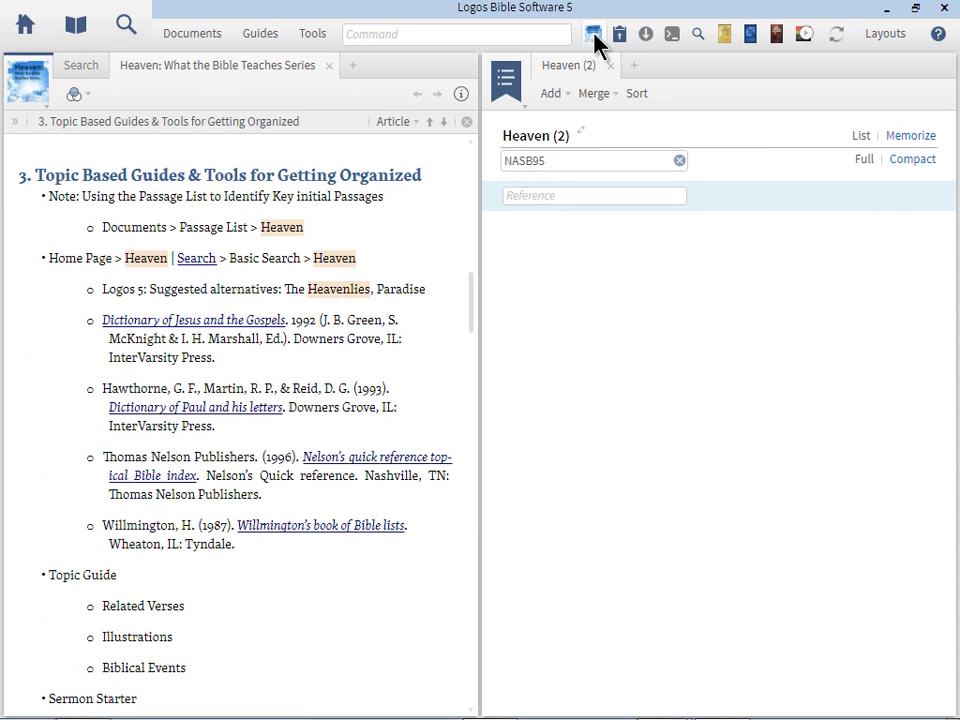
{"action": "right_click", "coordinate": [259, 67]}
{"action": "left_click", "coordinate": [330, 80]}
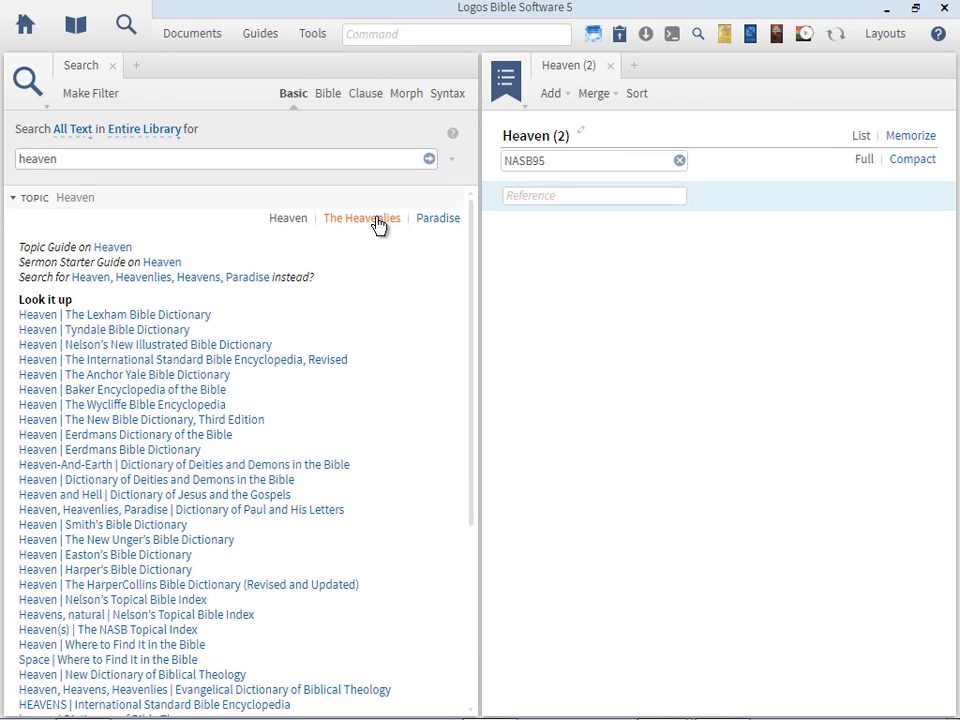
Switch the topic results to Paradise, then to The Heavenlies.
{"action": "left_click", "coordinate": [440, 220]}
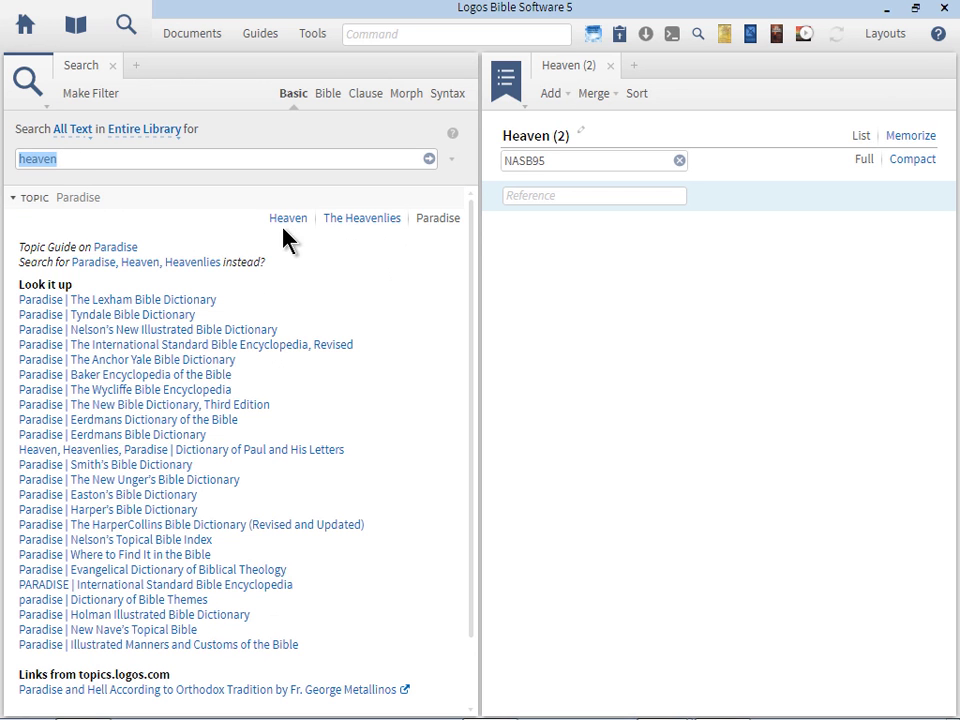
{"action": "mouse_move", "coordinate": [59, 304]}
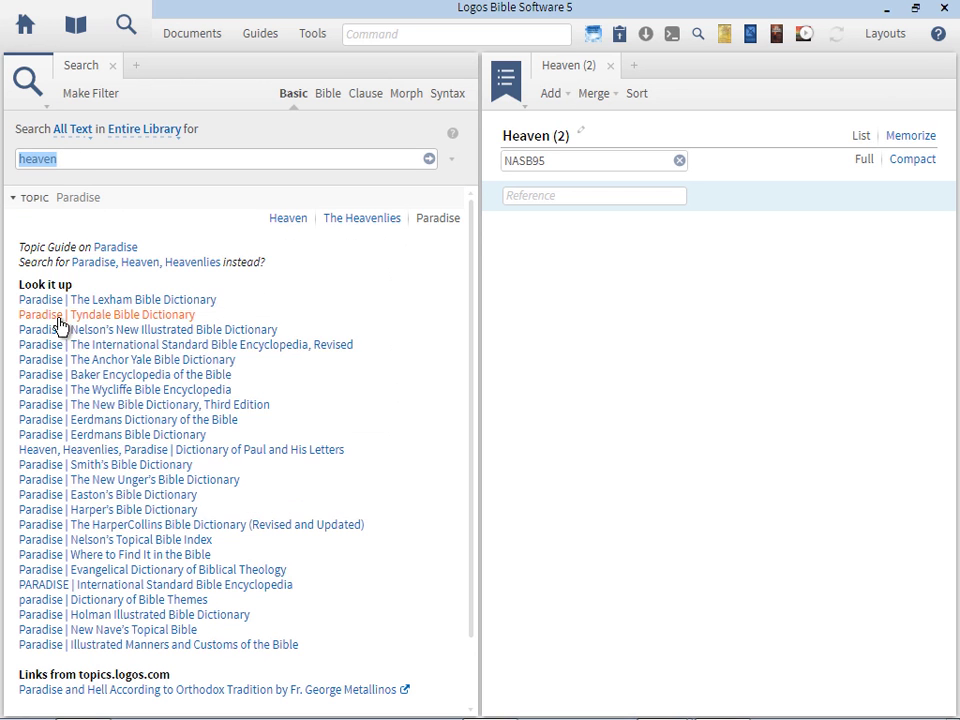
{"action": "mouse_move", "coordinate": [61, 400]}
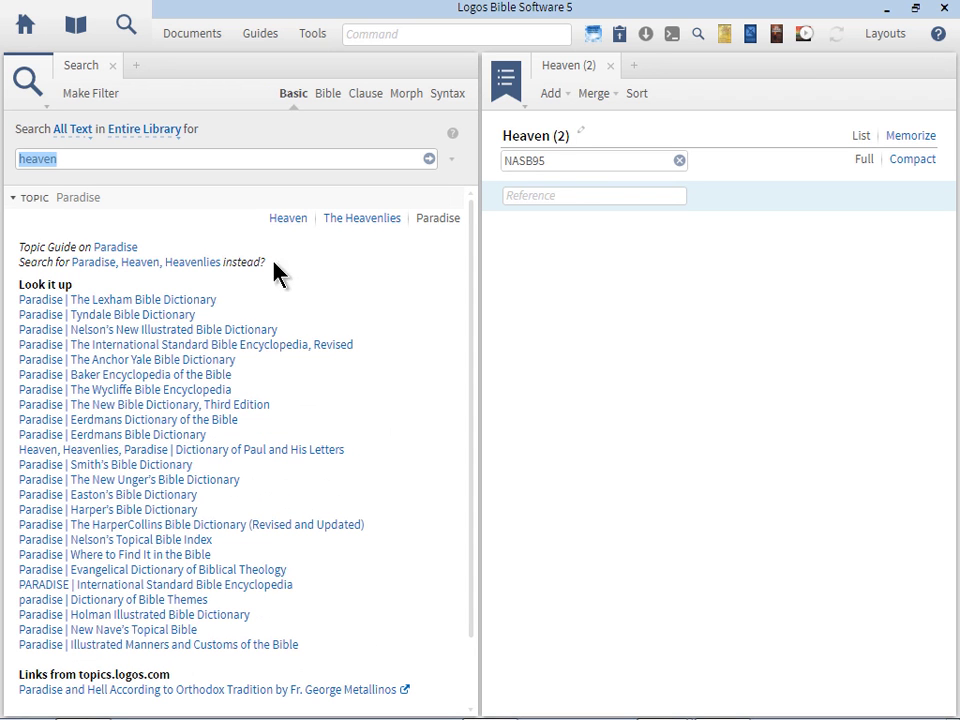
{"action": "left_click", "coordinate": [378, 219]}
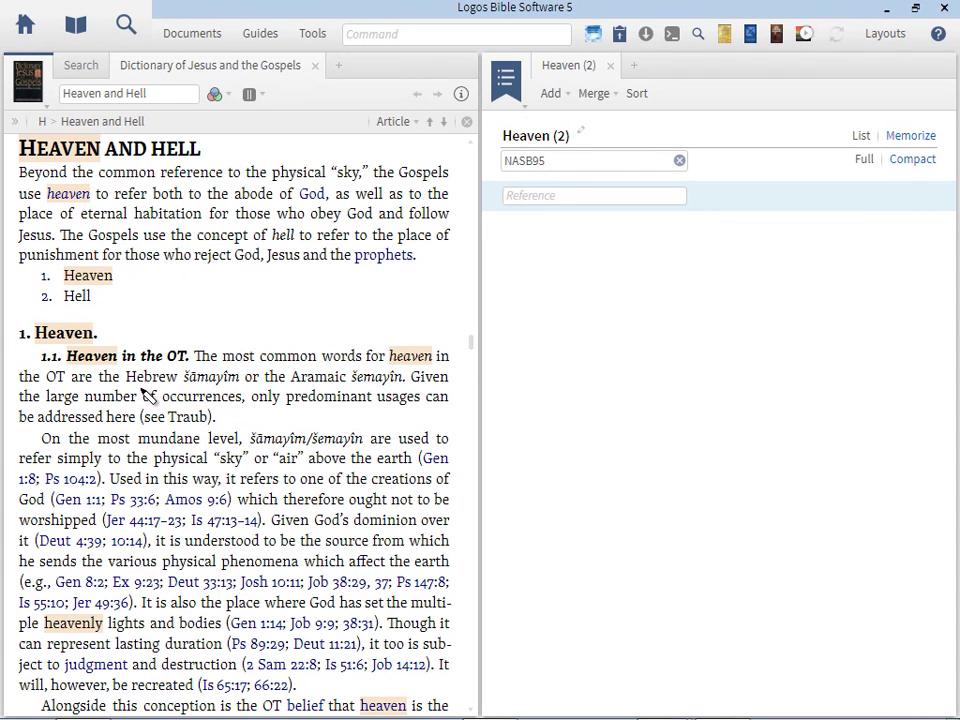
{"action": "left_click_drag", "start_coordinate": [127, 386], "coordinate": [397, 392]}
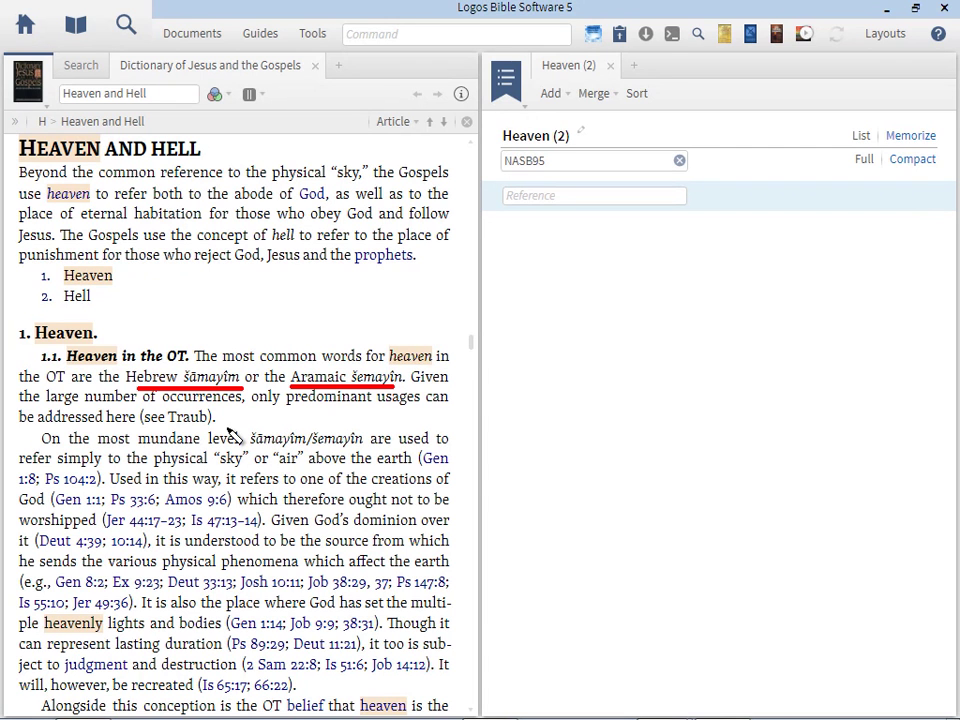
{"action": "key", "text": "Escape"}
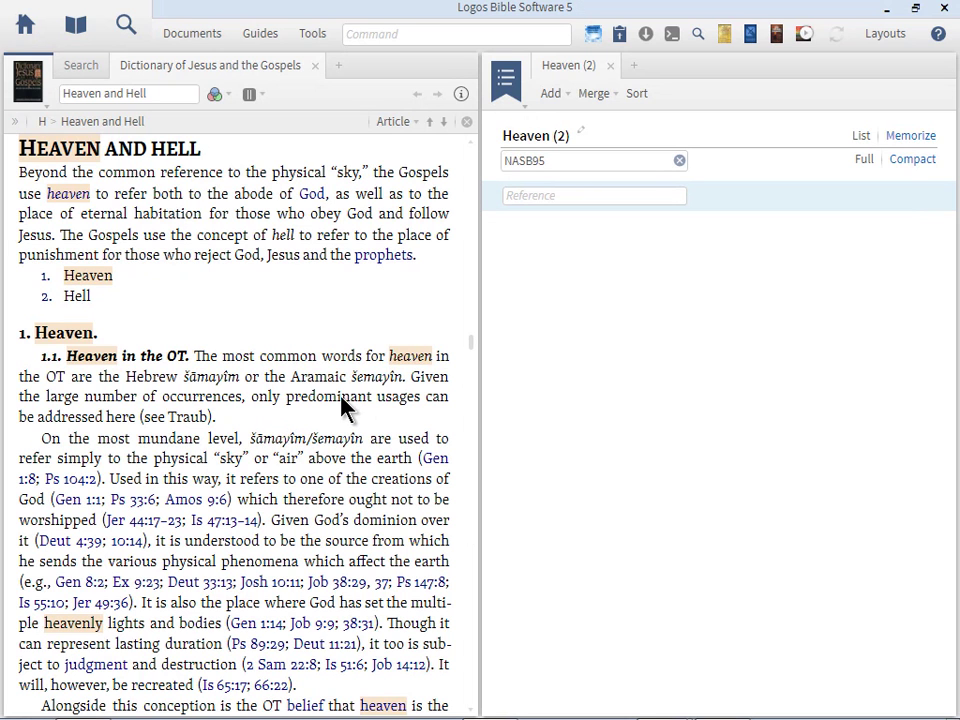
Open Power Lookup and select the article's 'On the most mundane level…' physical-sky paragraph.
{"action": "left_click", "coordinate": [313, 36]}
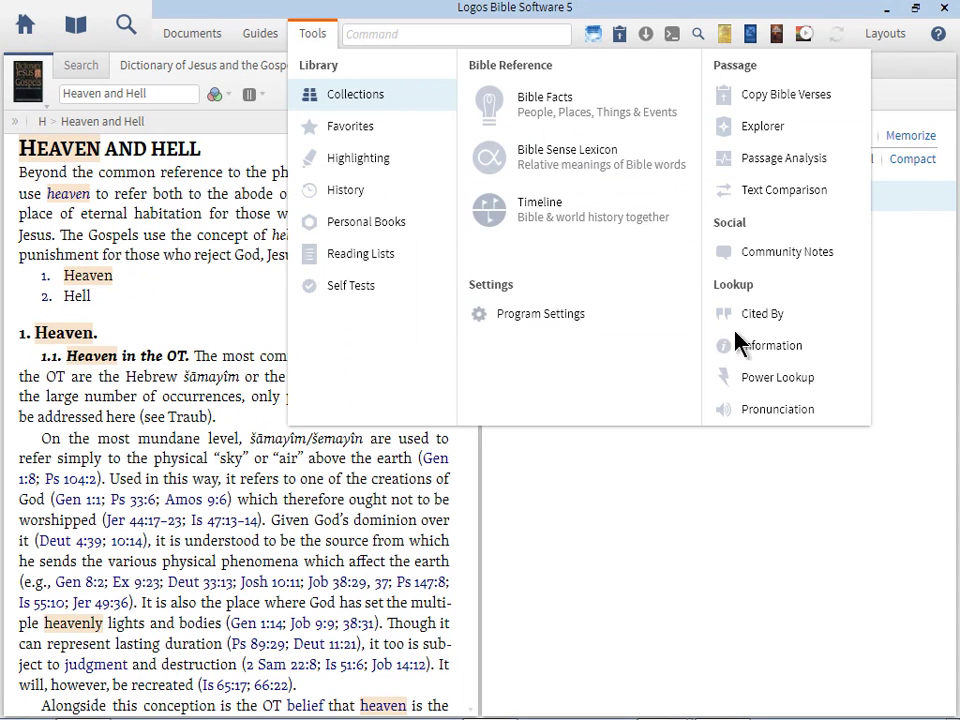
{"action": "left_click", "coordinate": [784, 388]}
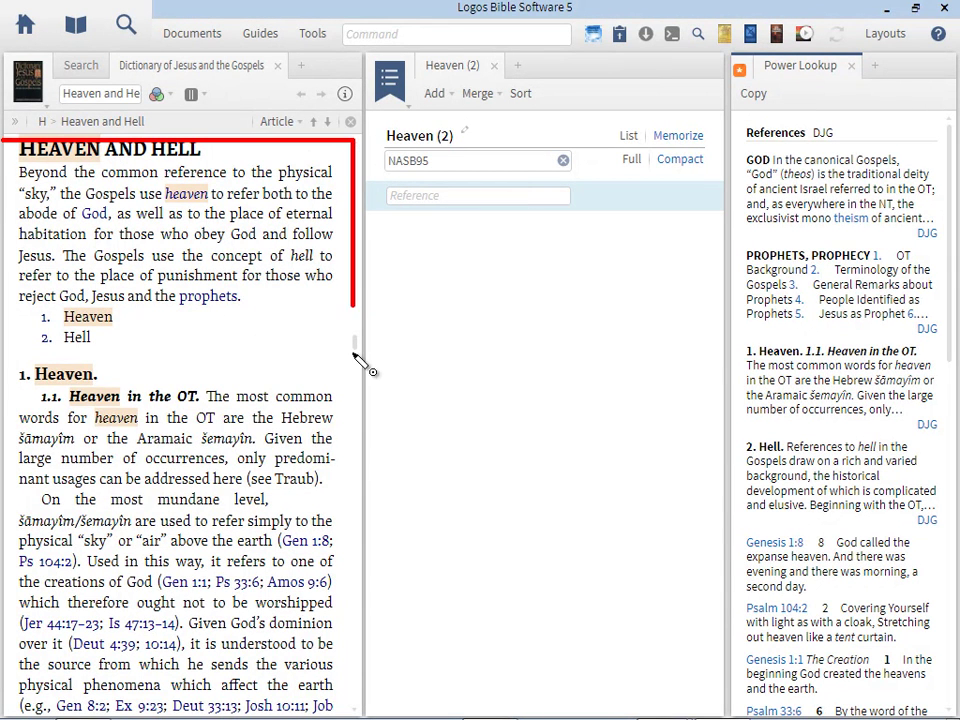
{"action": "mouse_move", "coordinate": [355, 625]}
{"action": "left_mouse_down"}
{"action": "mouse_move", "coordinate": [352, 716]}
{"action": "mouse_move", "coordinate": [8, 716]}
{"action": "mouse_move", "coordinate": [8, 142]}
{"action": "left_mouse_up"}
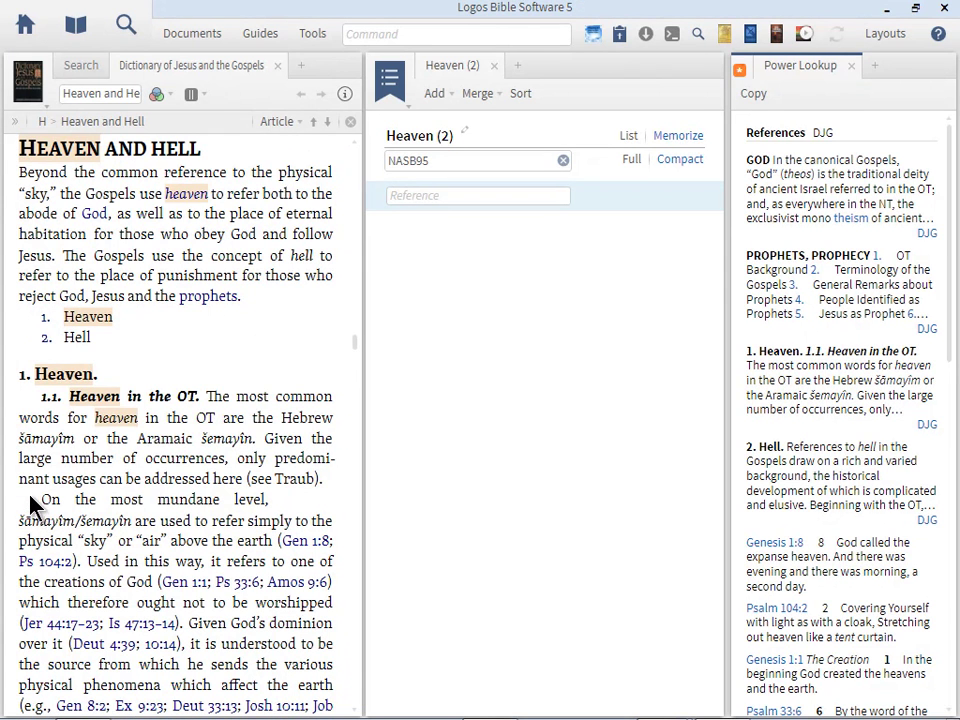
{"action": "left_click_drag", "start_coordinate": [42, 500], "coordinate": [185, 630]}
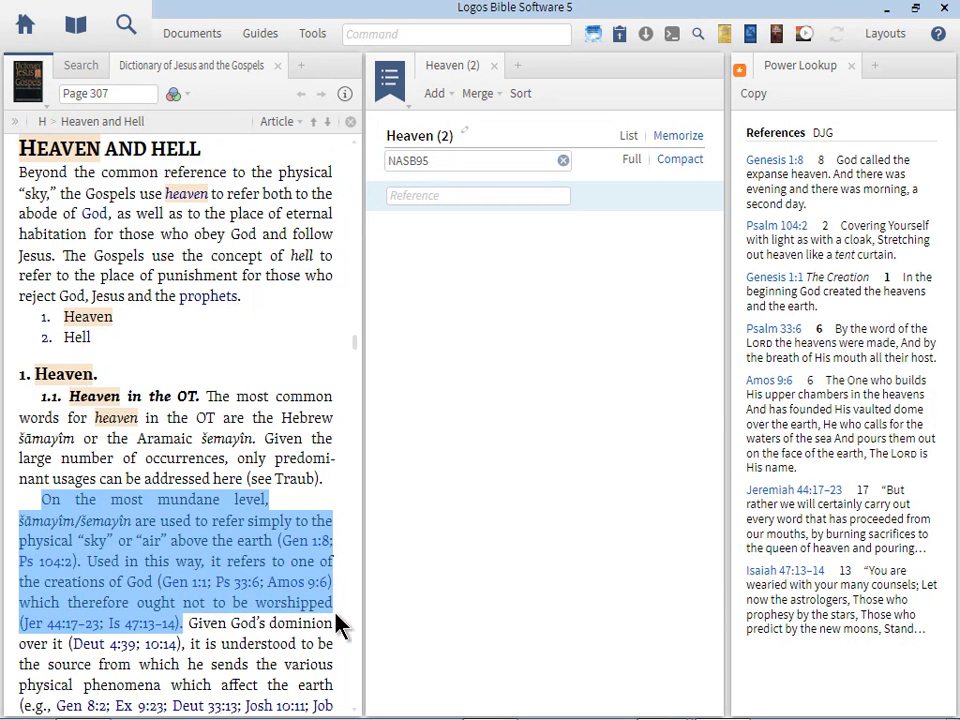
{"action": "mouse_move", "coordinate": [769, 167]}
Copy Genesis 1:8 from Power Lookup and add it to the Heaven (2) list from the clipboard.
{"action": "right_click", "coordinate": [781, 172]}
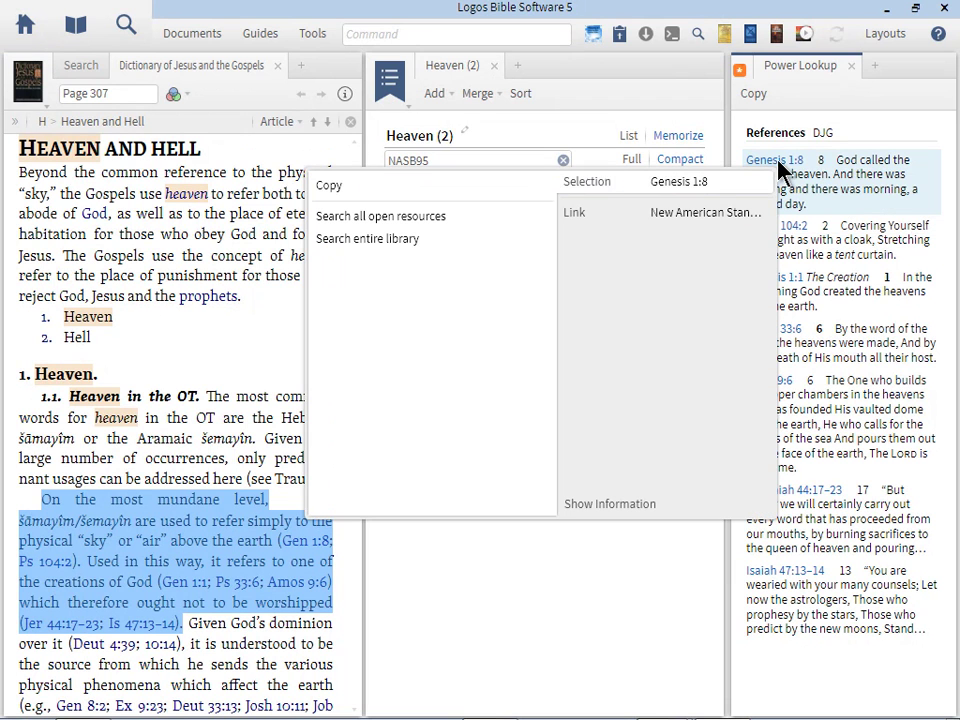
{"action": "left_click", "coordinate": [384, 189]}
{"action": "left_click", "coordinate": [450, 96]}
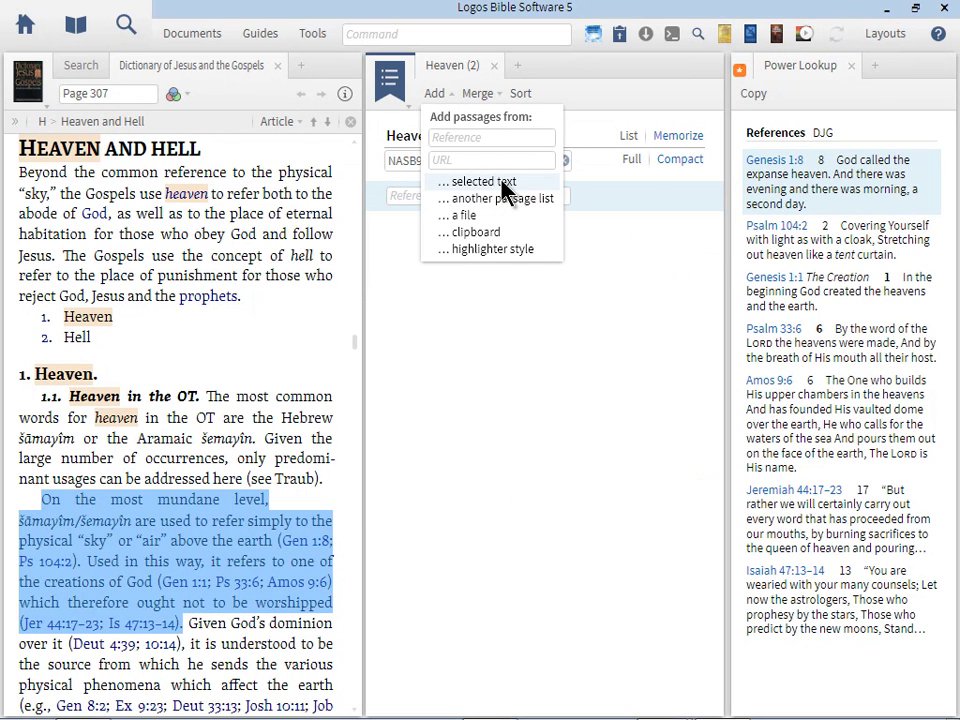
{"action": "left_click", "coordinate": [470, 234]}
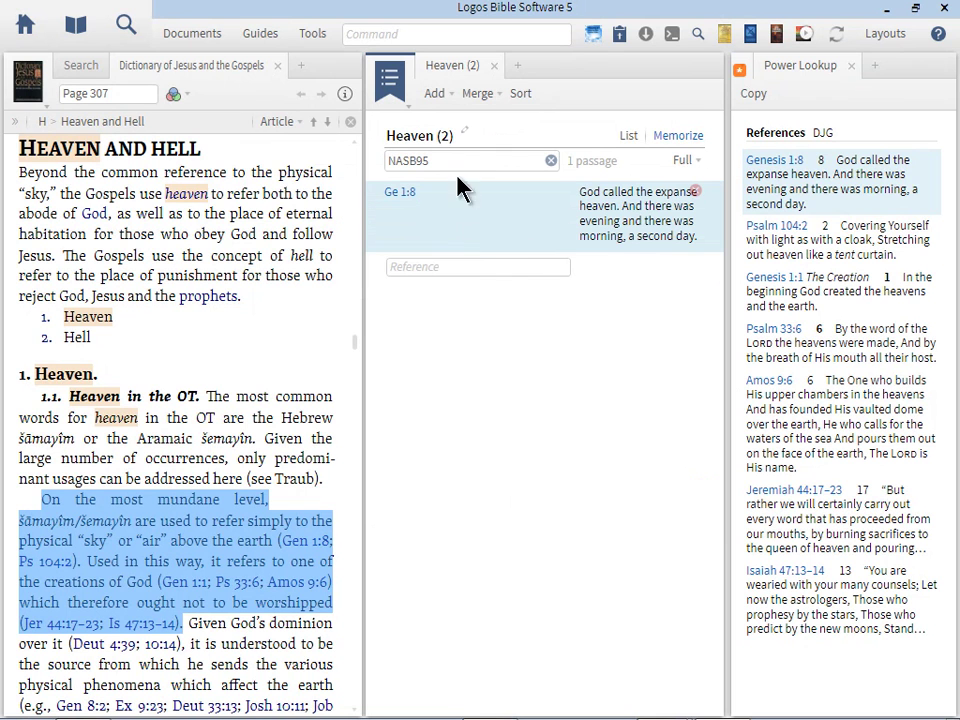
Enter 'gen 1:8' as a passage reference and submit it to the list.
{"action": "left_click", "coordinate": [420, 266]}
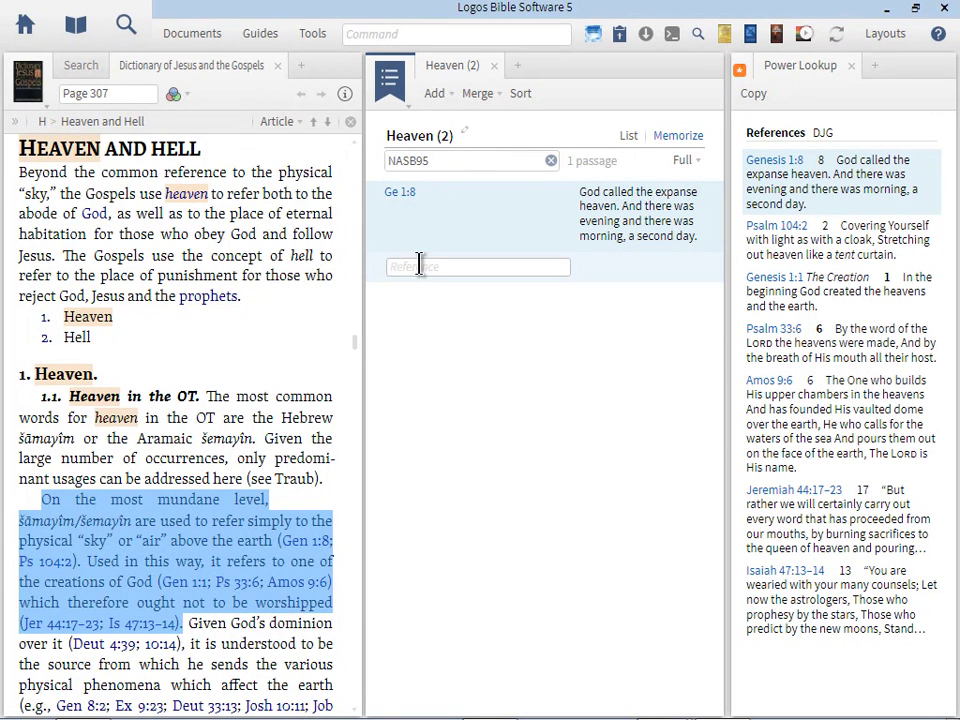
{"action": "type", "text": "gen 1:8"}
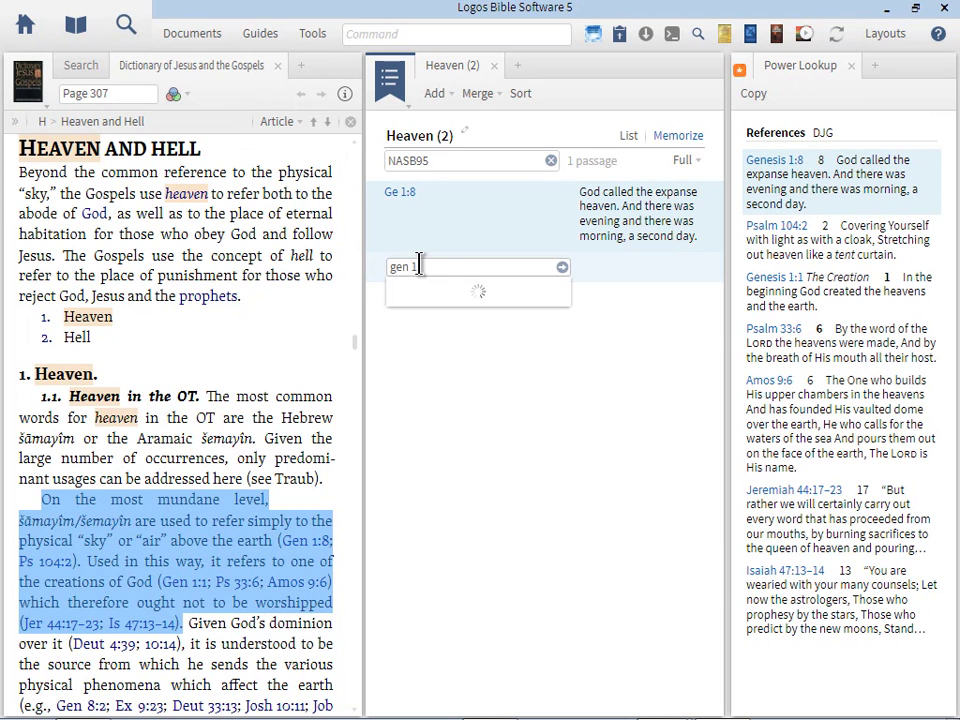
{"action": "left_click", "coordinate": [563, 272]}
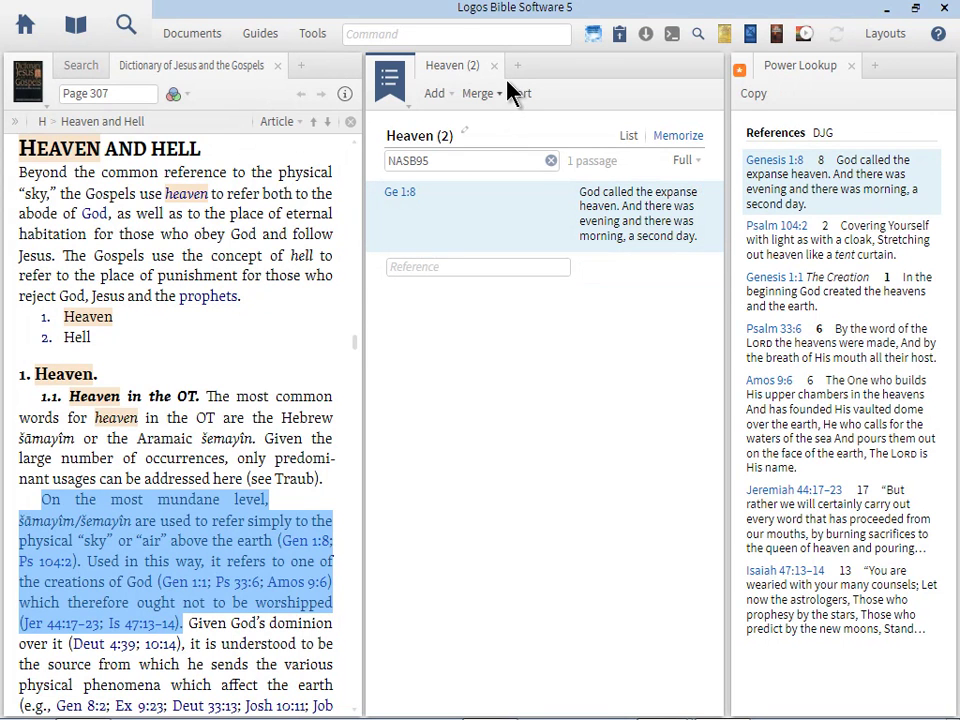
Insert a 'Creation of Heaven' heading above the Genesis 1:8 entry.
{"action": "left_click", "coordinate": [452, 96]}
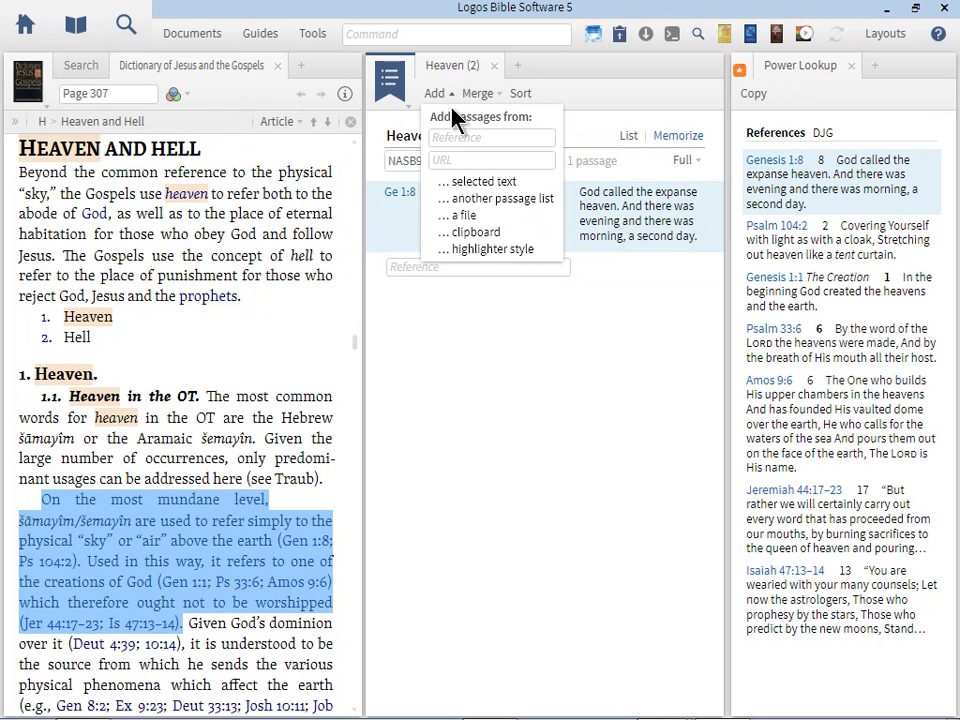
{"action": "left_click", "coordinate": [463, 439]}
{"action": "right_click", "coordinate": [387, 250]}
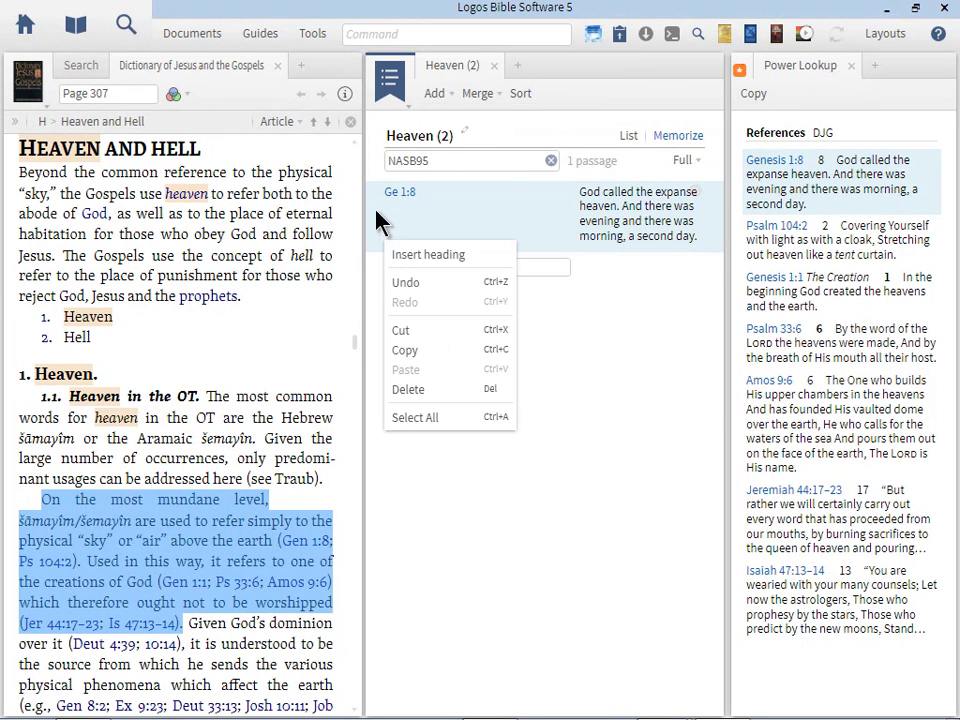
{"action": "left_click", "coordinate": [433, 257]}
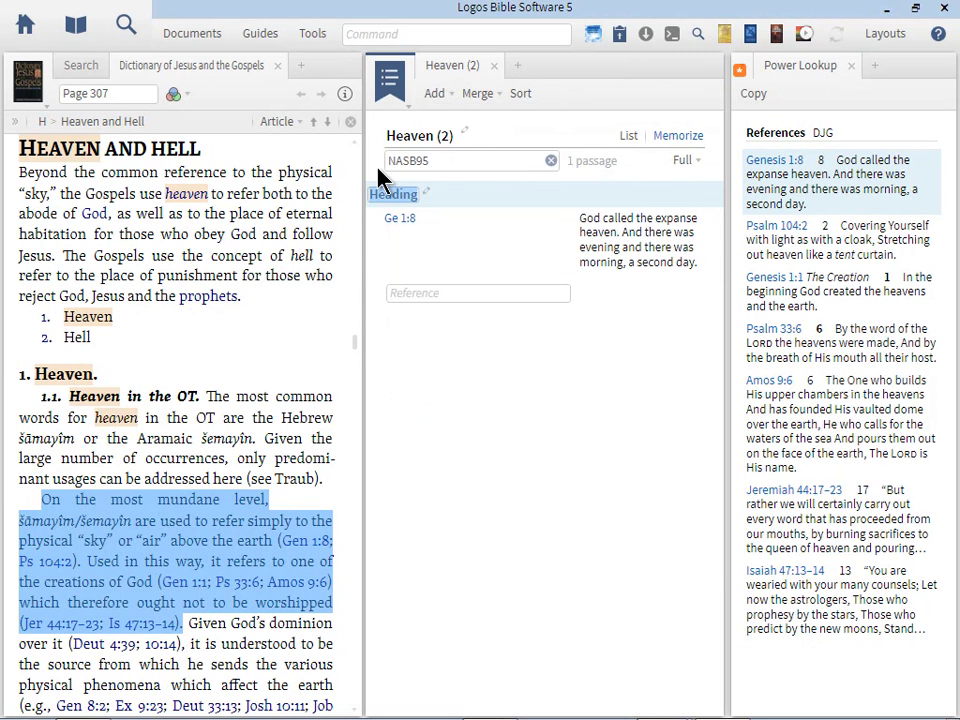
{"action": "type", "text": "Creation of Heav"}
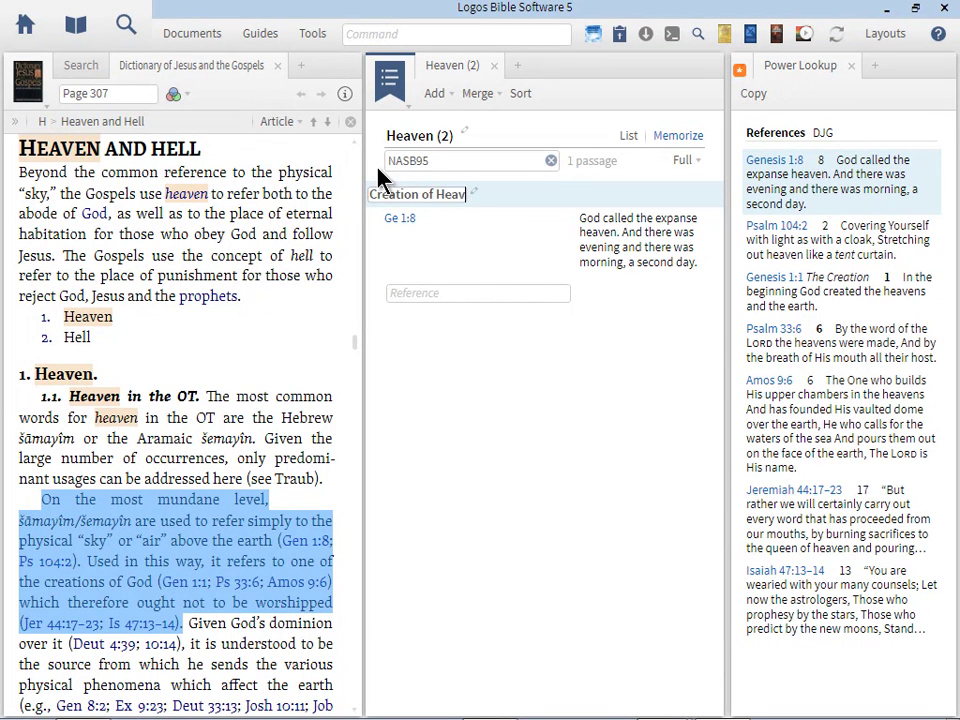
{"action": "type", "text": "en"}
{"action": "key", "text": "Return"}
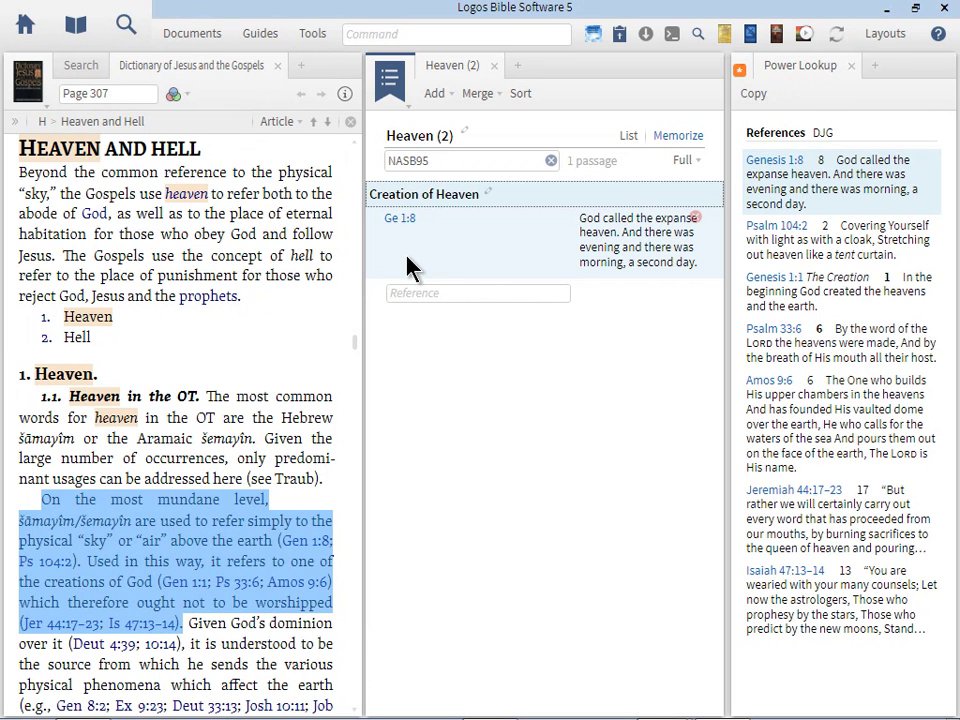
Browse the passage list's editing options for Genesis 1:8 and dismiss them without changes.
{"action": "right_click", "coordinate": [407, 385]}
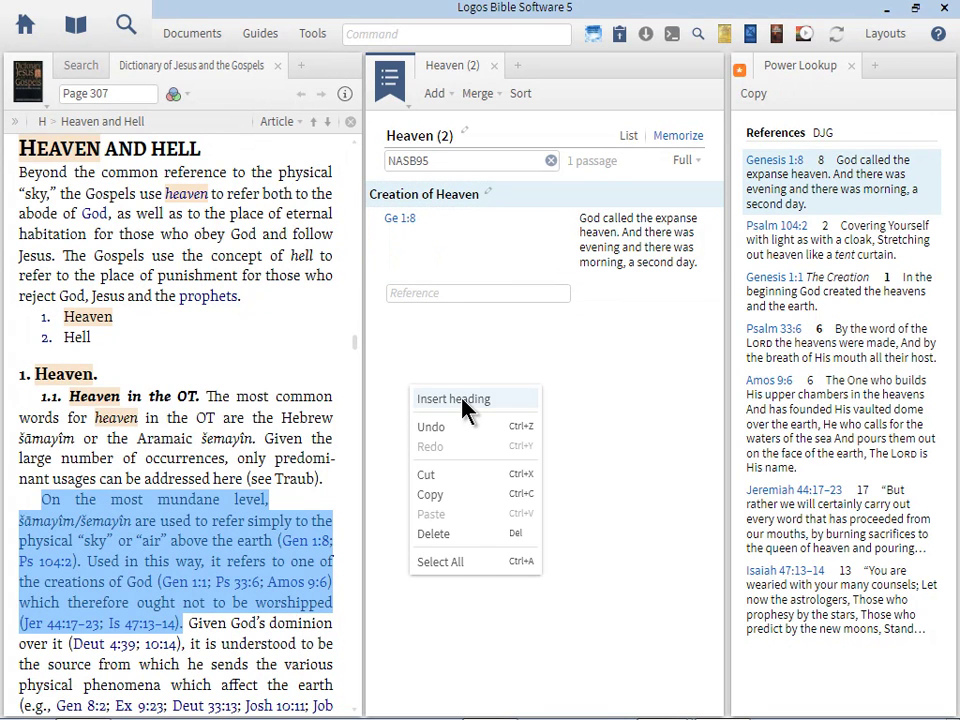
{"action": "left_click", "coordinate": [401, 251]}
{"action": "right_click", "coordinate": [401, 243]}
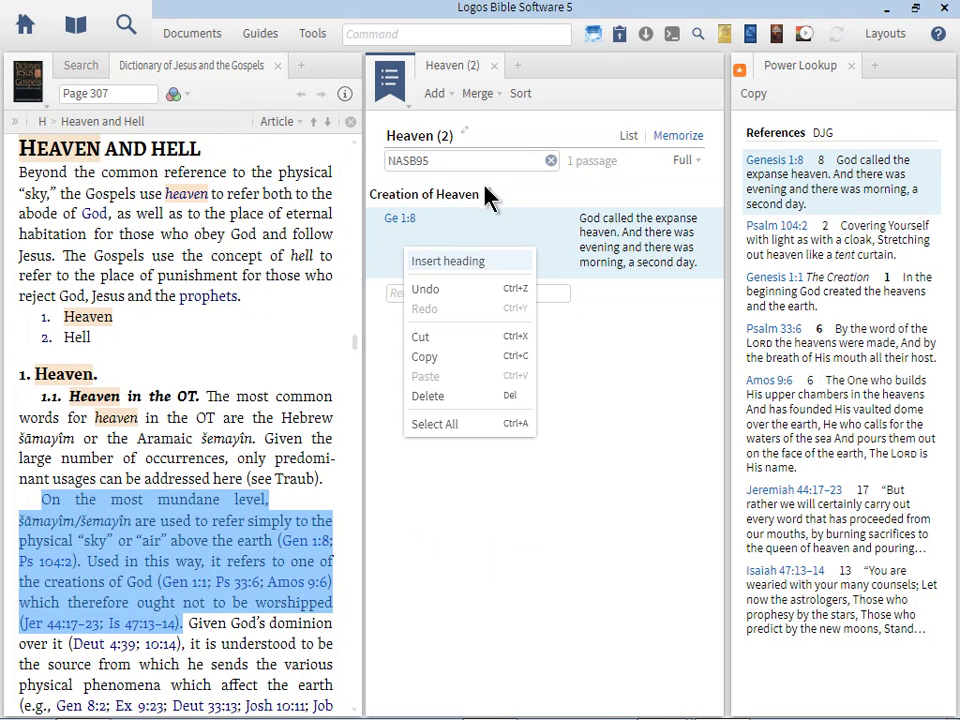
{"action": "key", "text": "Down"}
{"action": "key", "text": "Down"}
{"action": "key", "text": "Down"}
{"action": "key", "text": "Down"}
{"action": "key", "text": "Escape"}
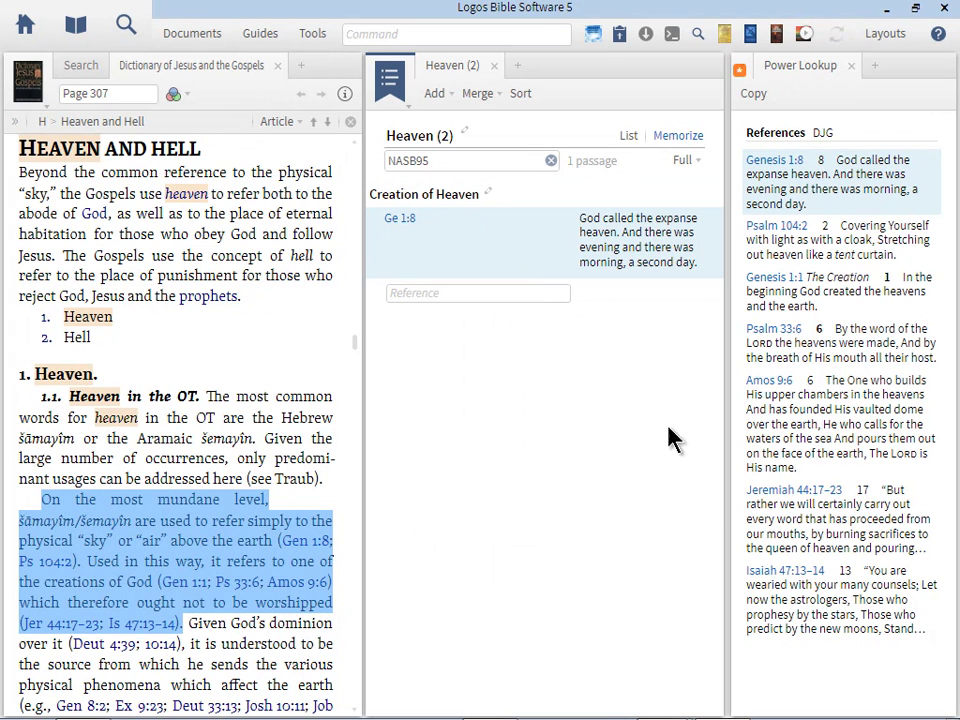